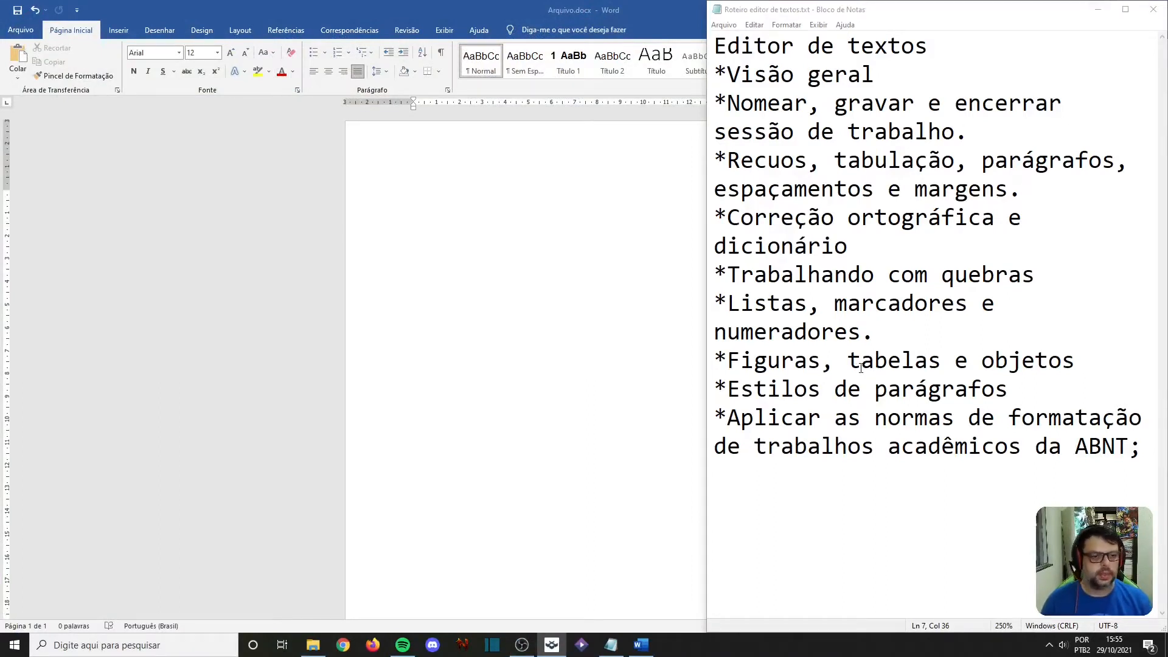
Highlight the outline line "*Figuras, tabelas e objetos", minimize the Notepad window and enlarge the view of the blank Word document.
left_click_drag(1113, 368, 704, 370)
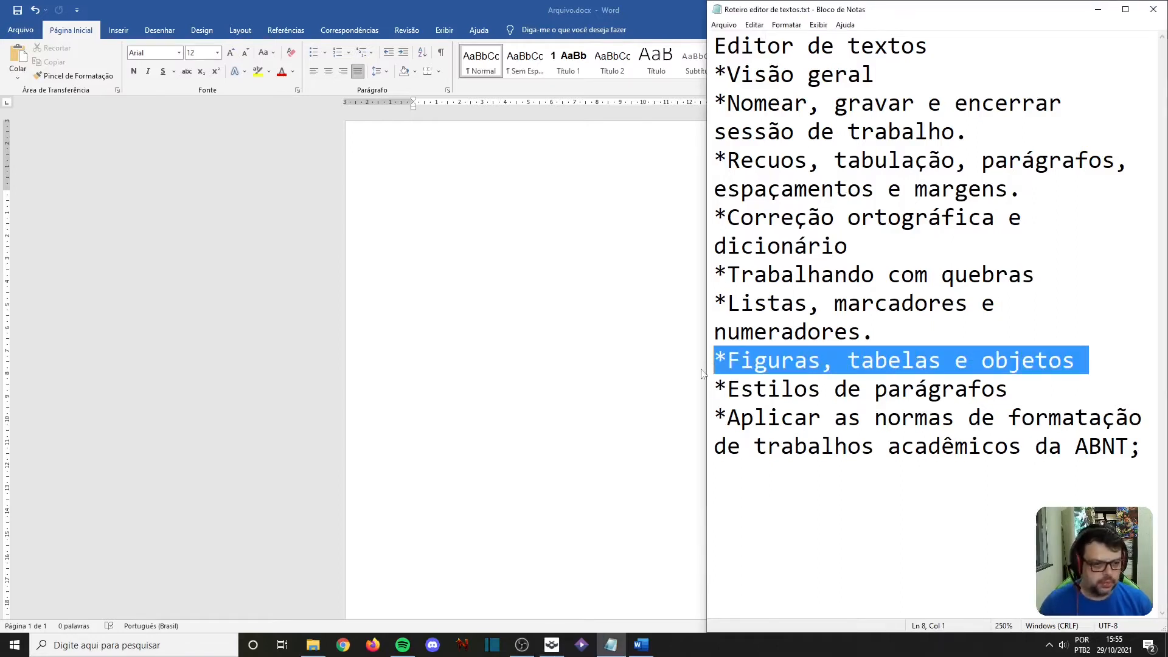
left_click(1098, 9)
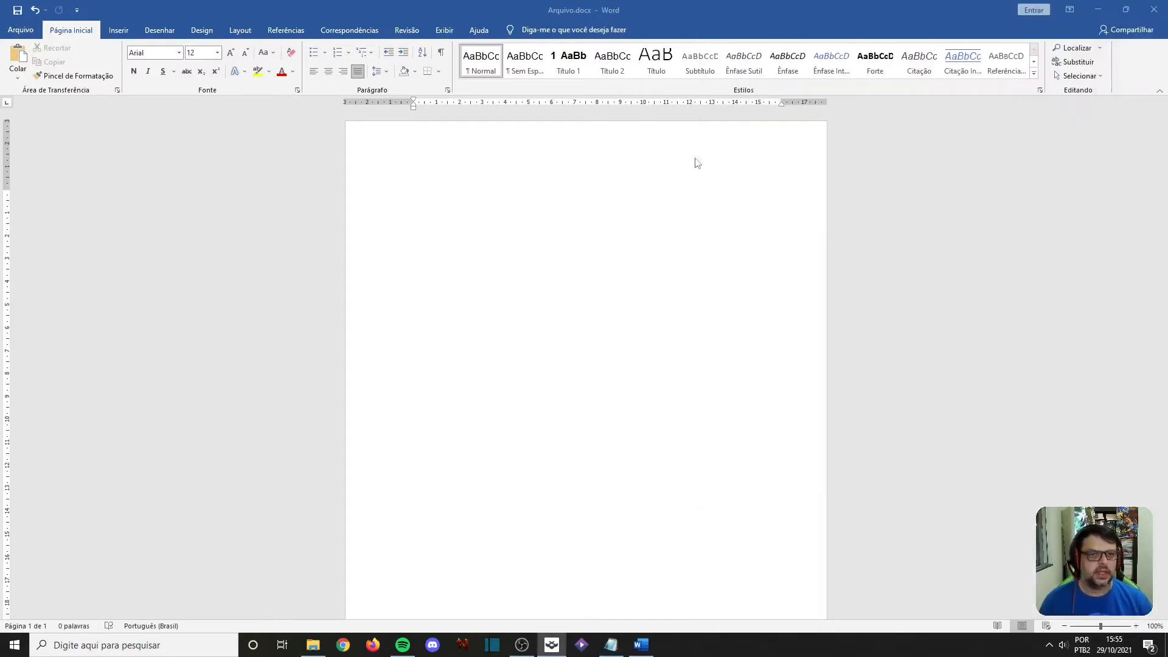
scroll(457, 237, "up", 4)
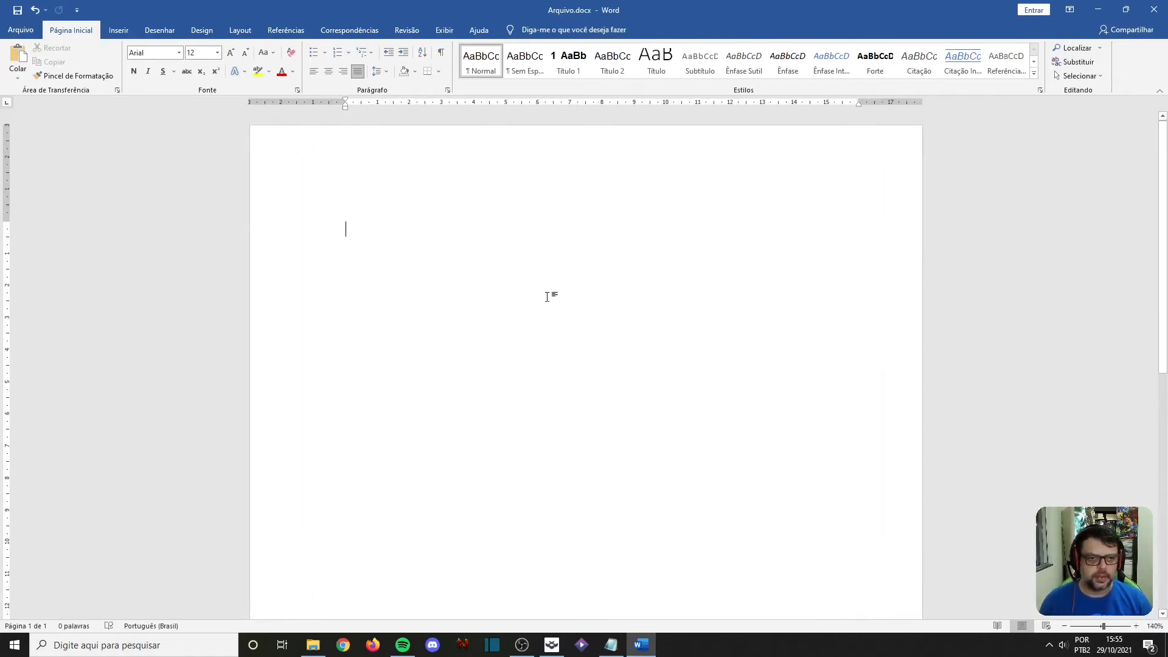
scroll(551, 269, "up", 4)
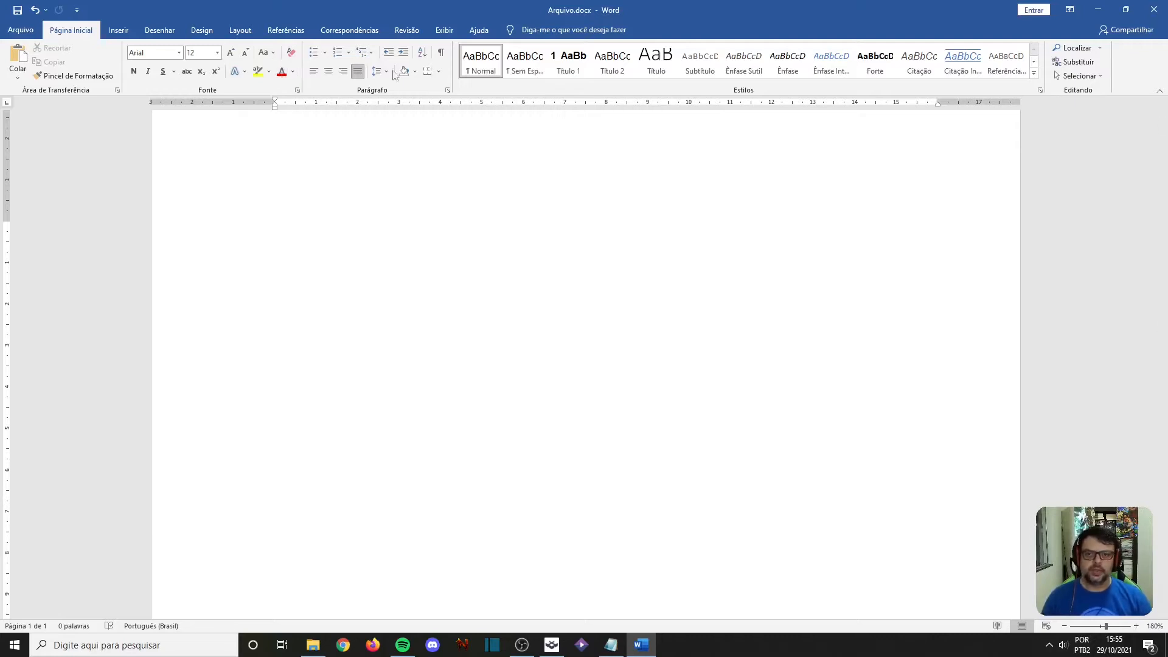
left_click(120, 30)
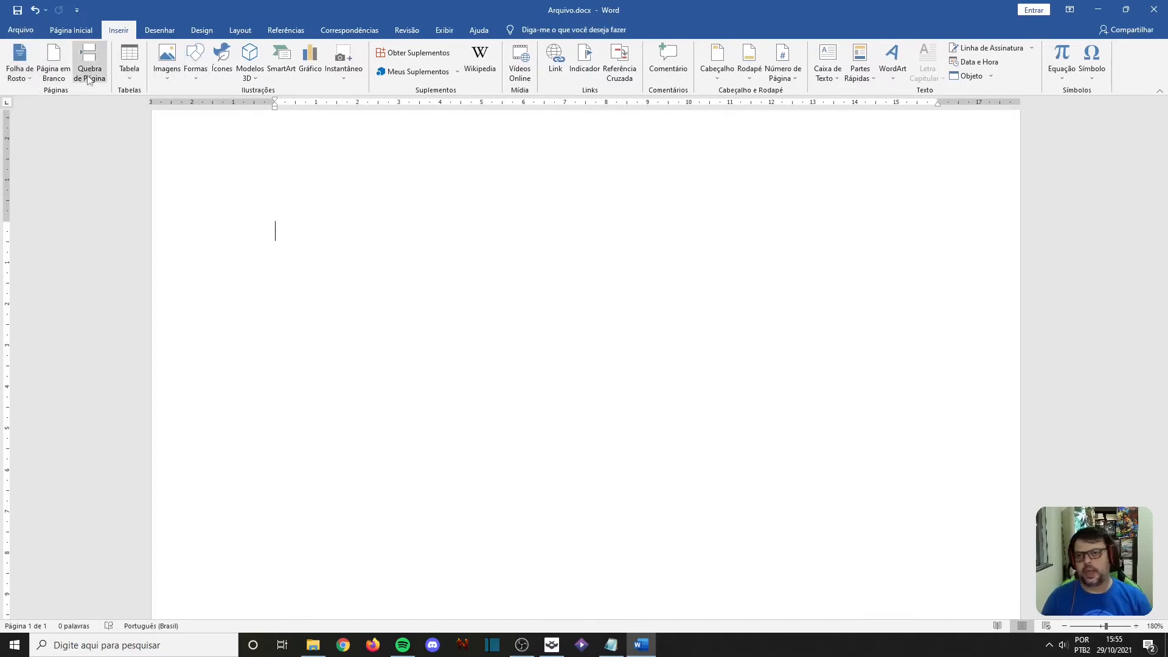
left_click(229, 33)
left_click(119, 33)
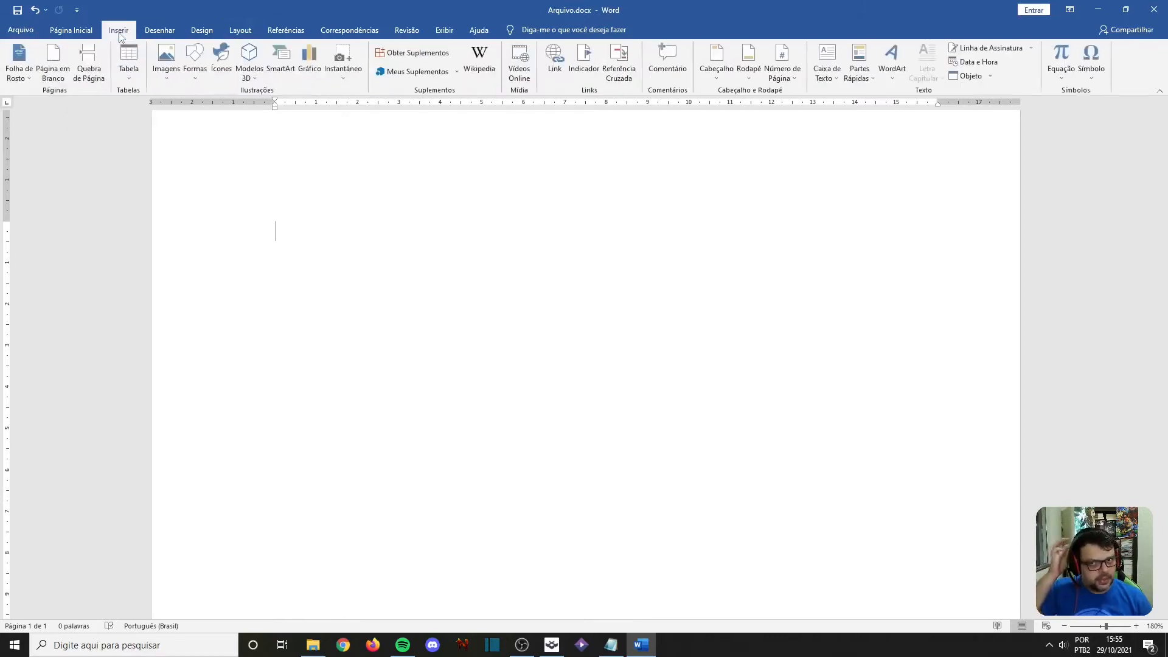
left_click(133, 73)
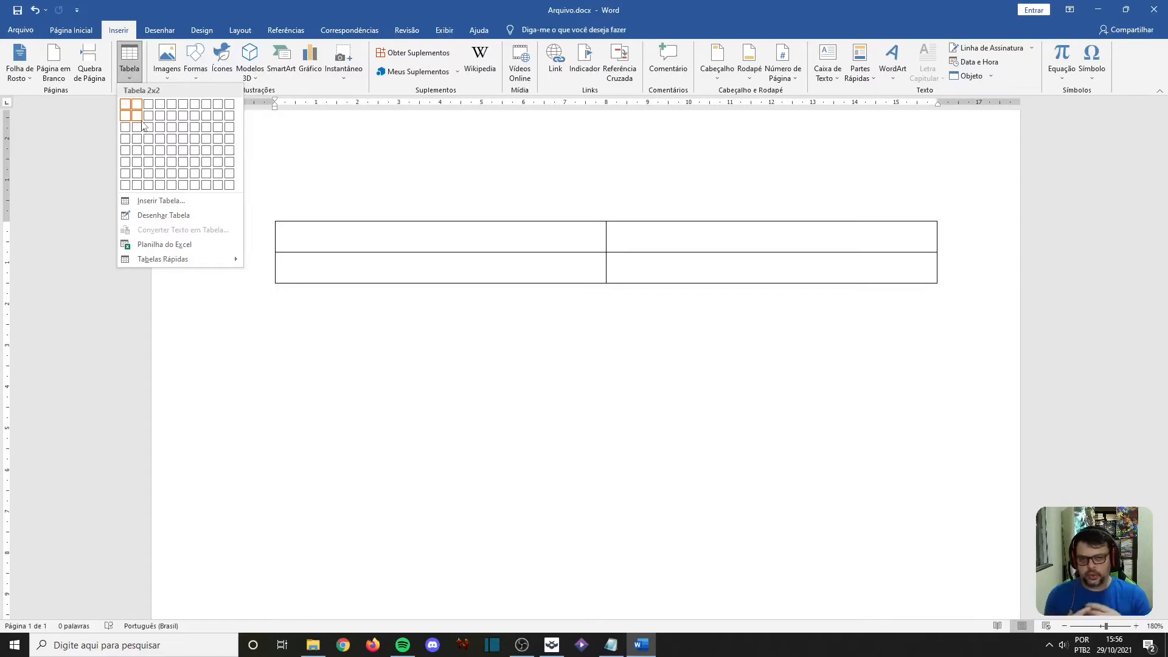
left_click(348, 244)
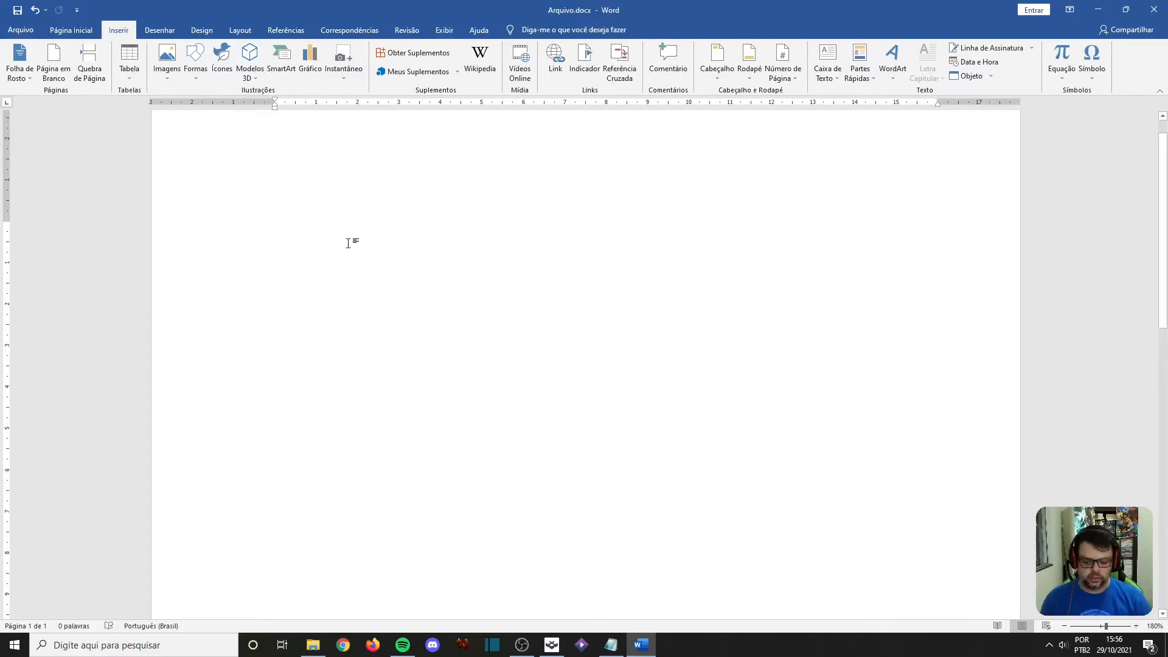
Enter "Quadro" and "Tabela" on separate lines and insert a 2x2 table beneath "Quadro".
type("Qua")
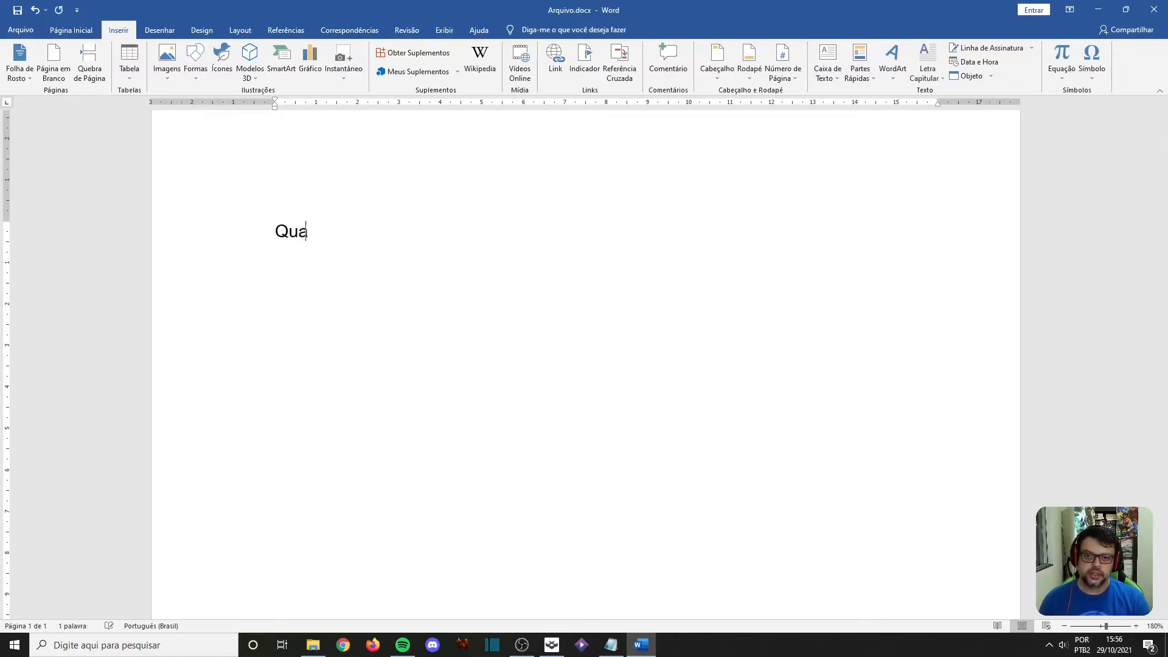
type("dro Tabela")
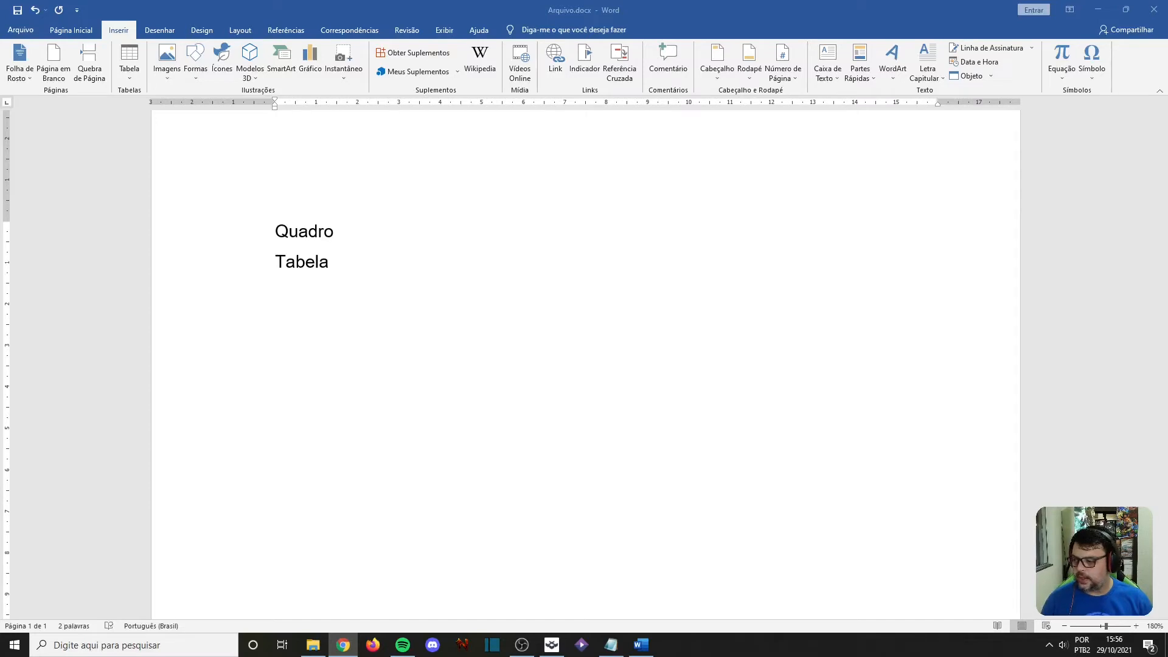
left_click(368, 227)
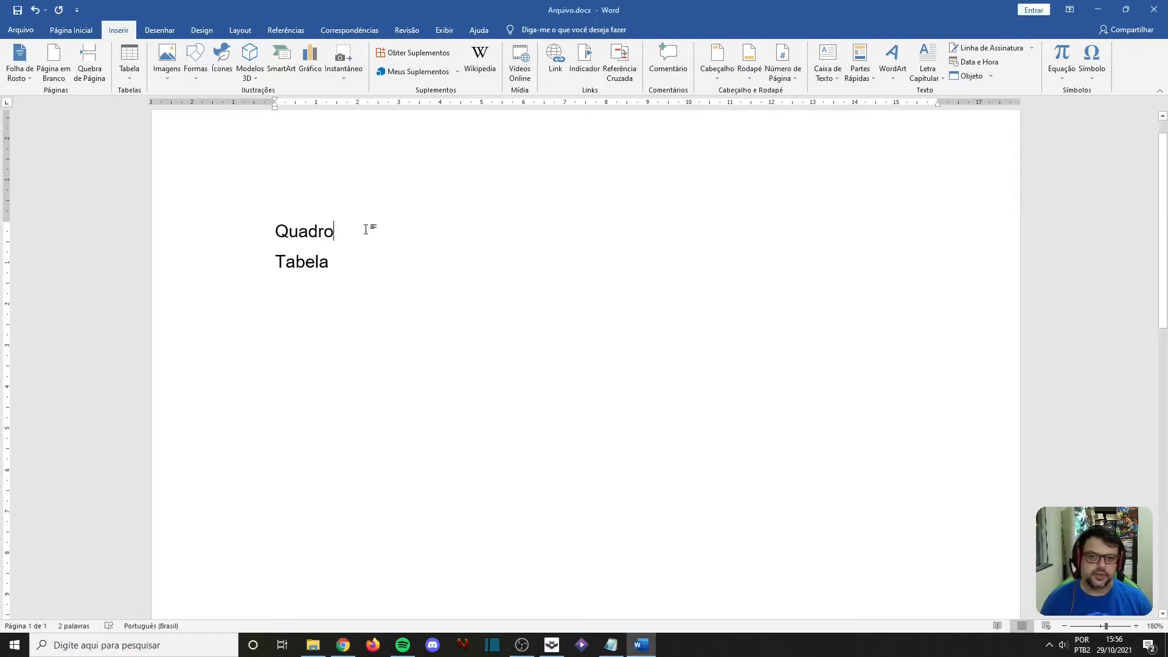
left_click(129, 67)
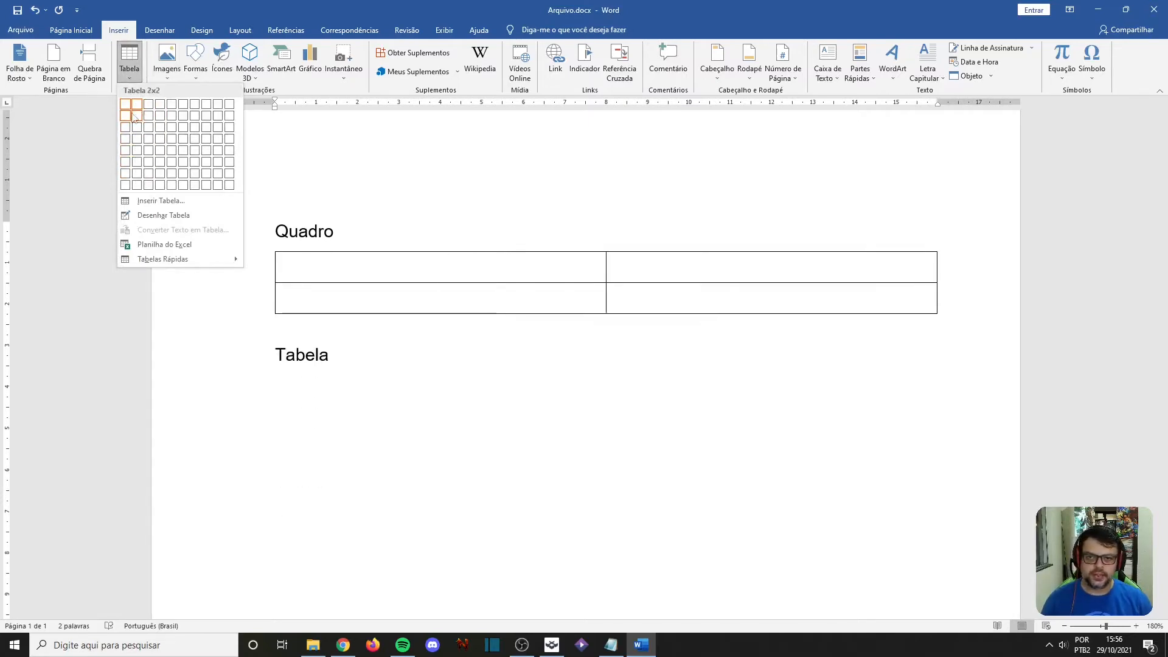
left_click(135, 116)
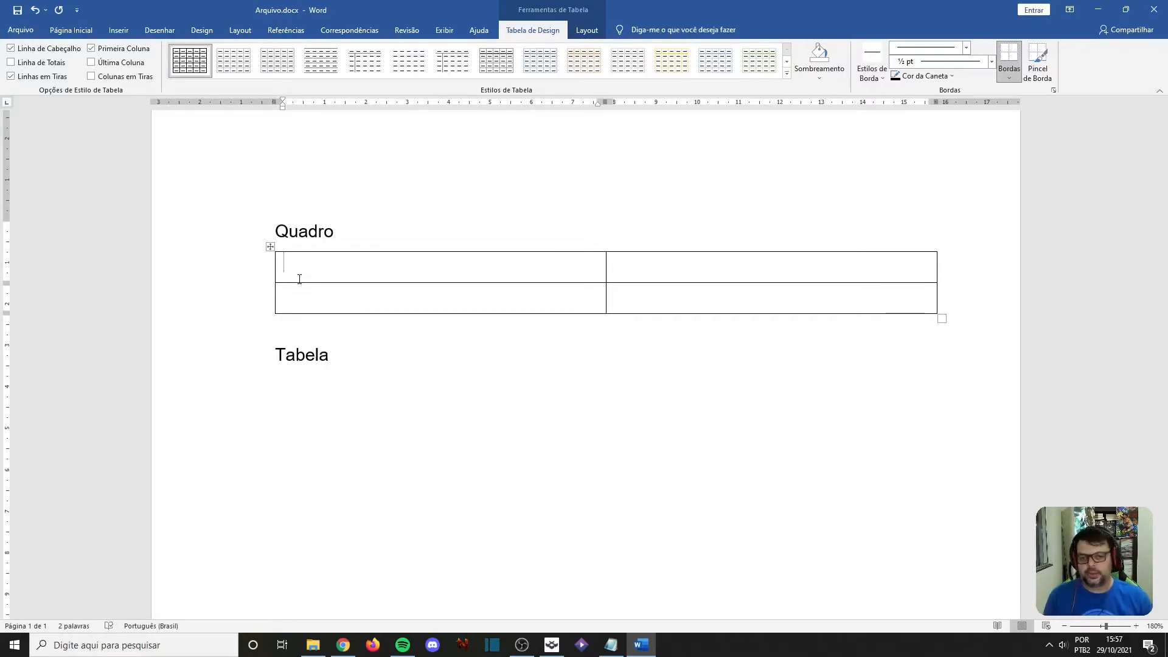
Extend the two headings to "Quadro - Qualitativos" and "Tabela – Quantitativos", and add an empty line below the second.
left_click(405, 354)
key("Return")
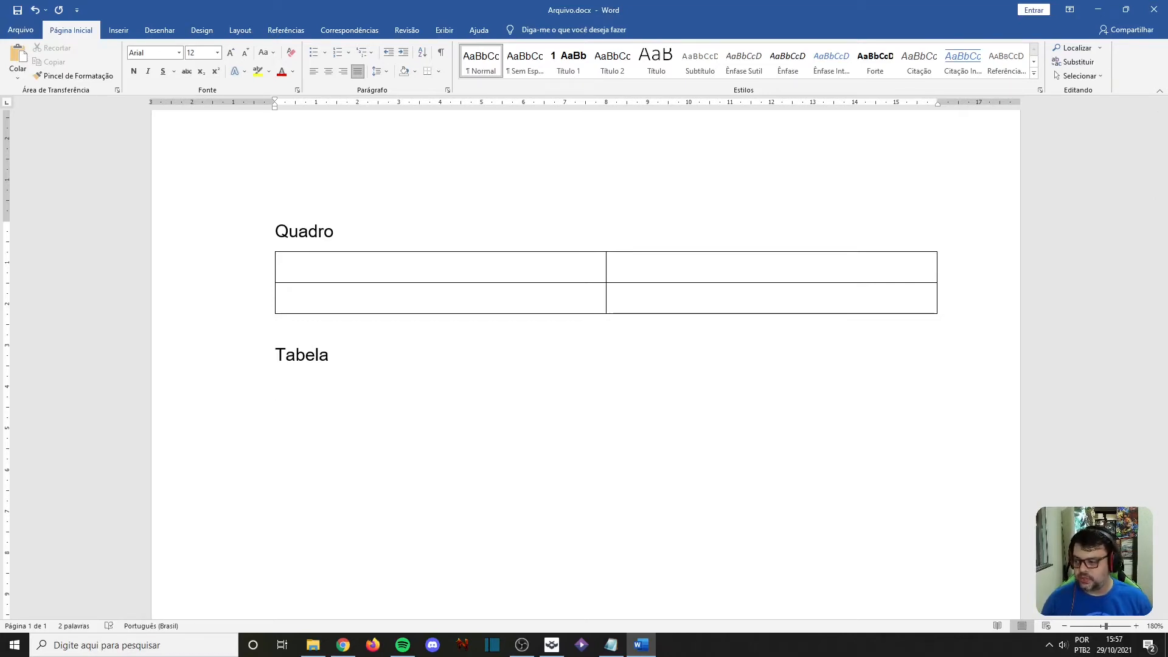
left_click(362, 239)
type("- Qualitativos")
key("Down")
key("Down")
key("Down")
type("- Quantitativos")
key("Return")
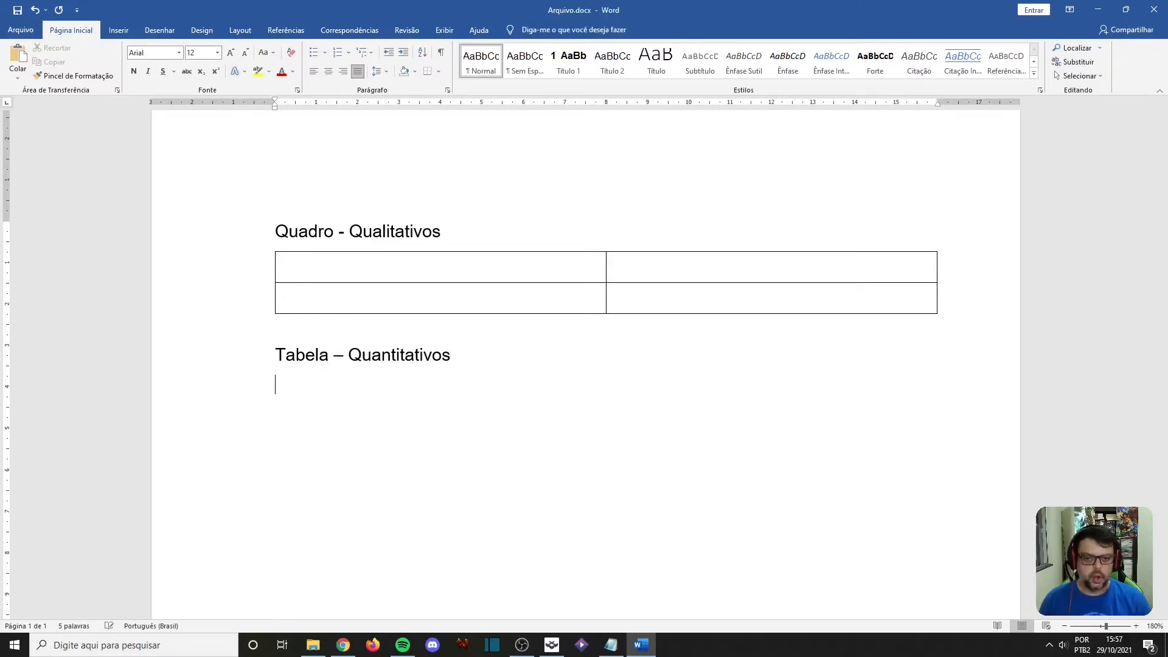
Insert a 3x3 table on the empty line below the "Tabela – Quantitativos" heading.
left_click(117, 35)
left_click(129, 61)
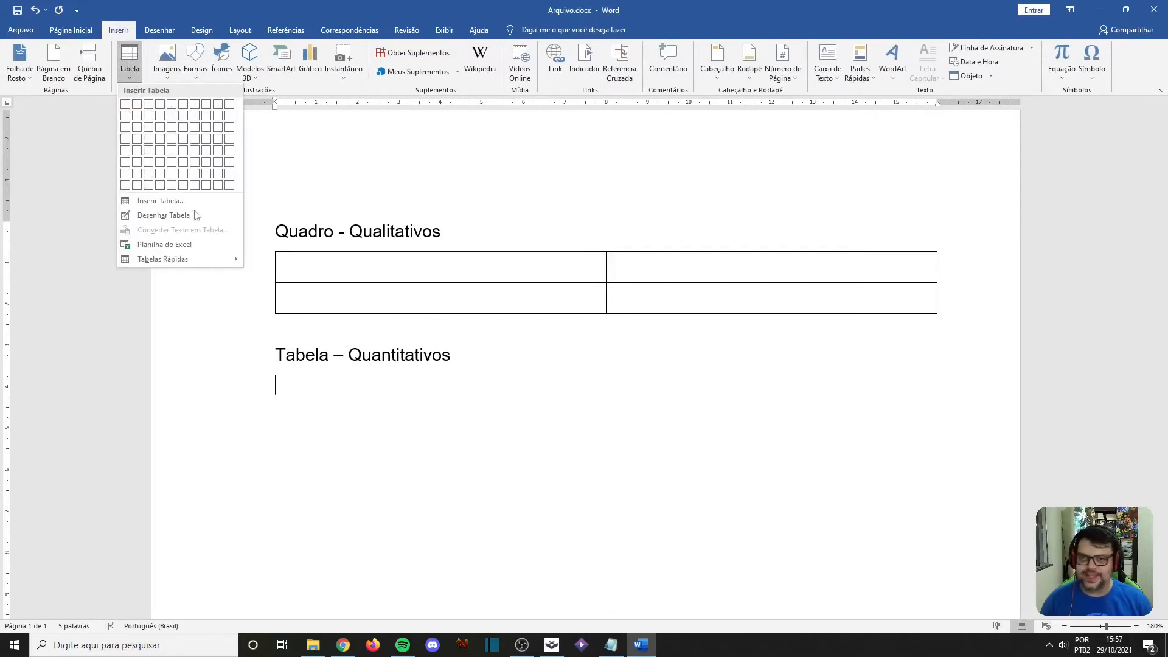
left_click(154, 128)
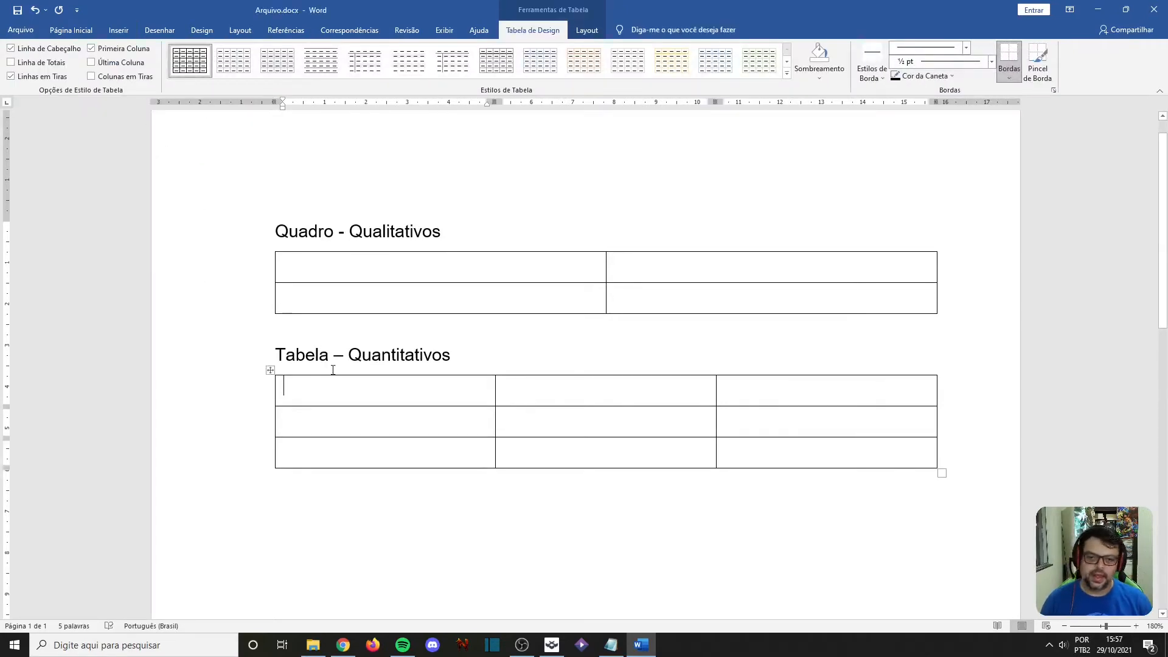
Select the whole 3x3 table, try a white border pen colour and set it back to automatic.
mouse_move(323, 396)
left_mouse_down()
mouse_move(423, 396)
mouse_move(774, 467)
left_mouse_up()
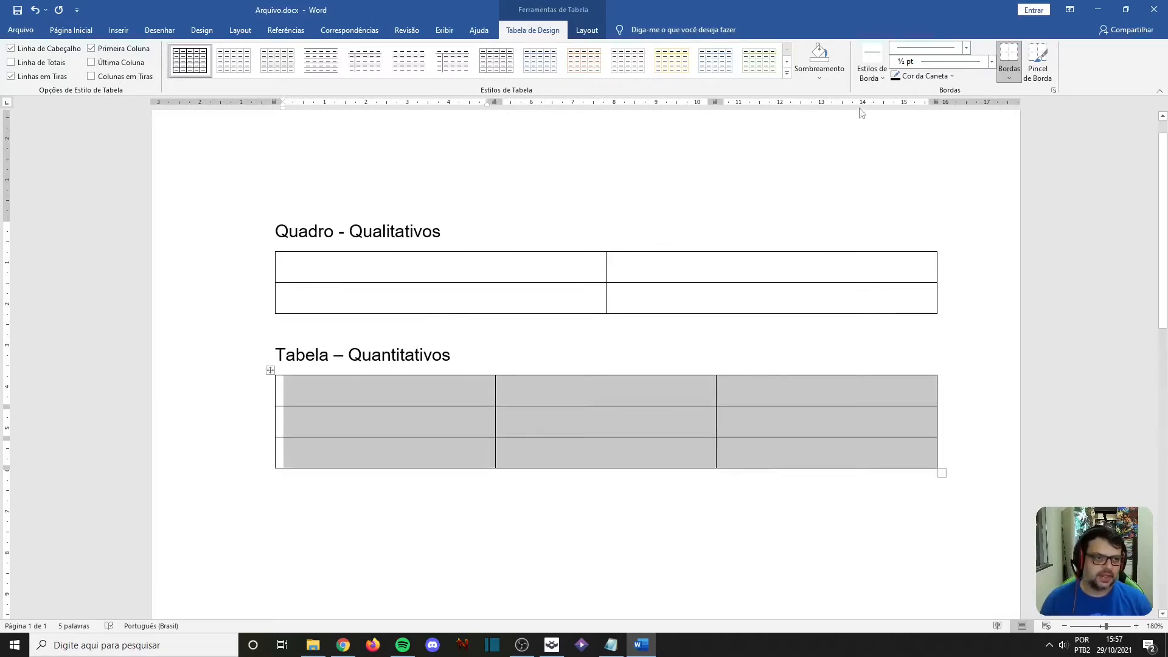
left_click(872, 72)
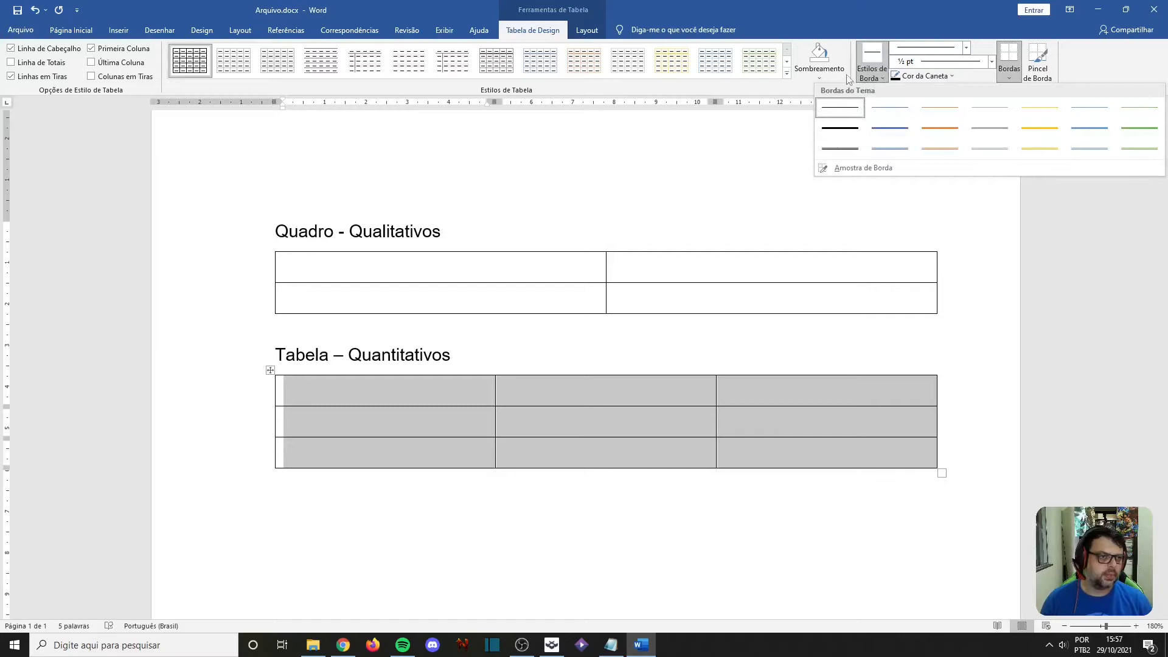
left_click(925, 75)
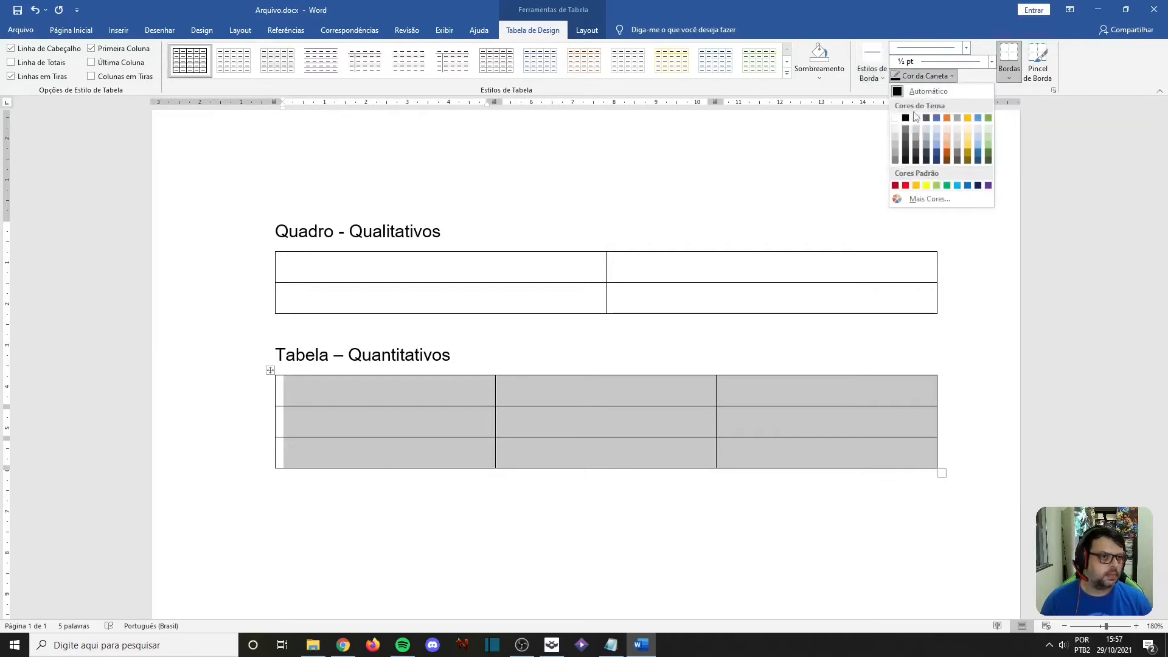
left_click(895, 117)
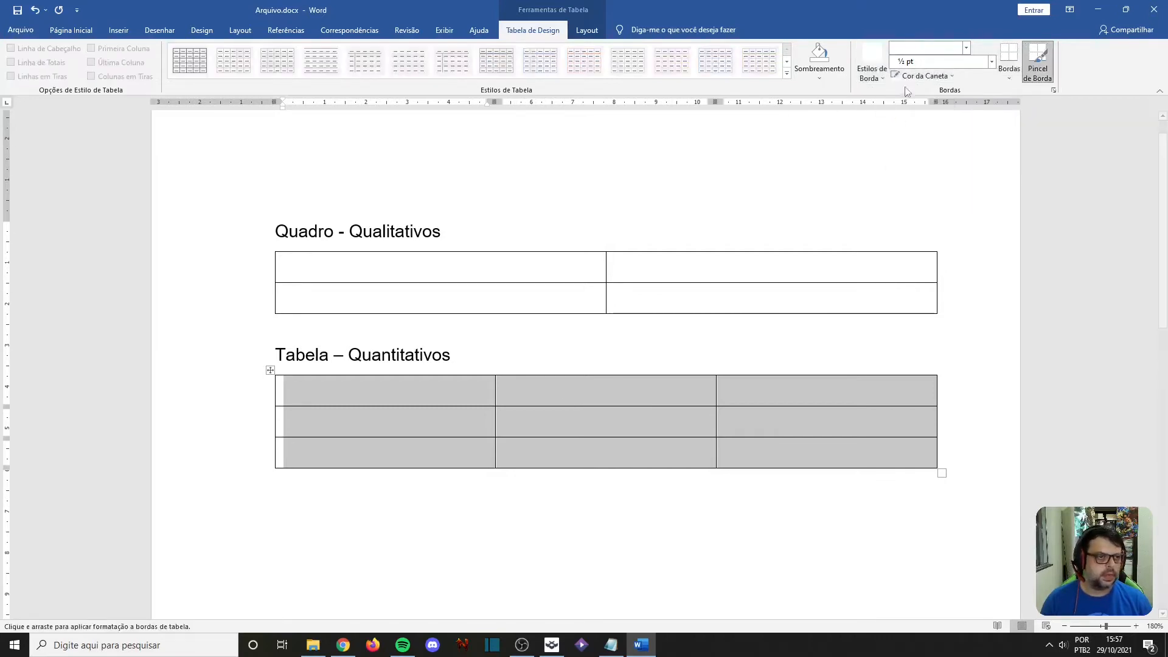
left_click(925, 75)
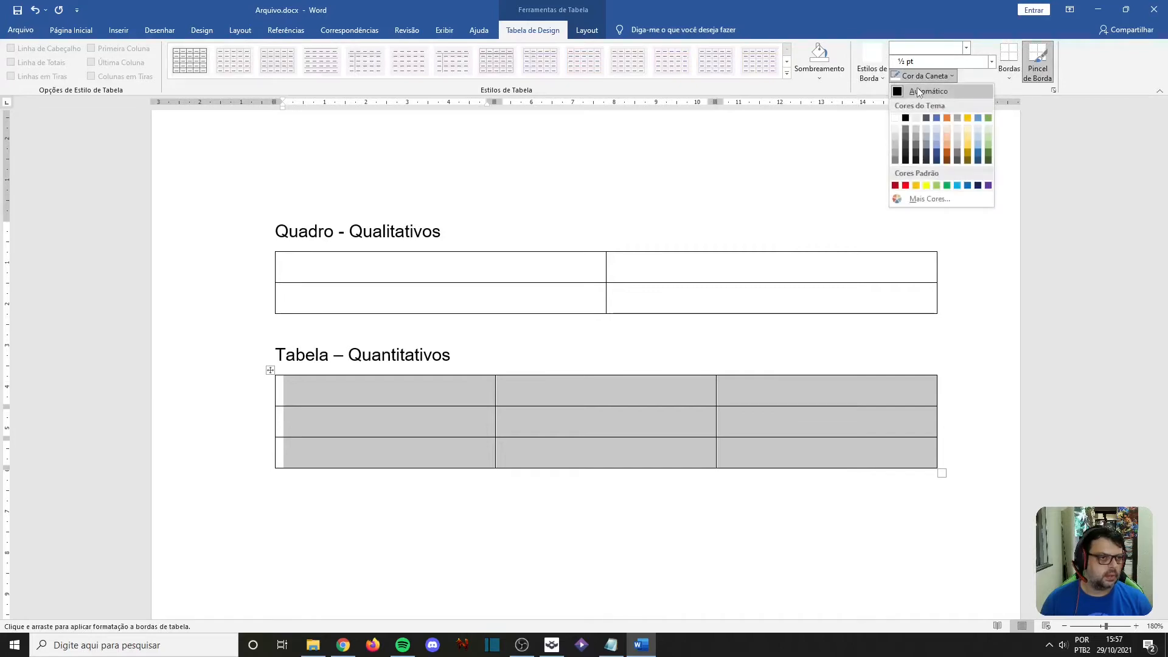
left_click(917, 91)
Try removing all borders from the 3x3 table, and undo the border removal.
left_click(1010, 81)
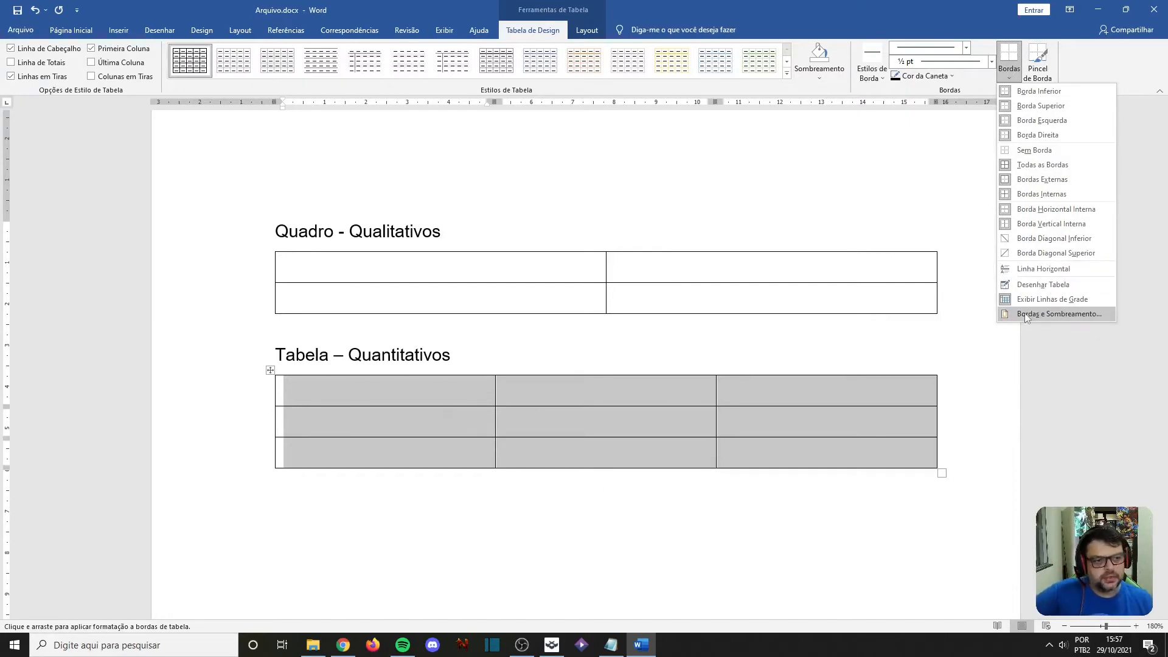
left_click(1053, 149)
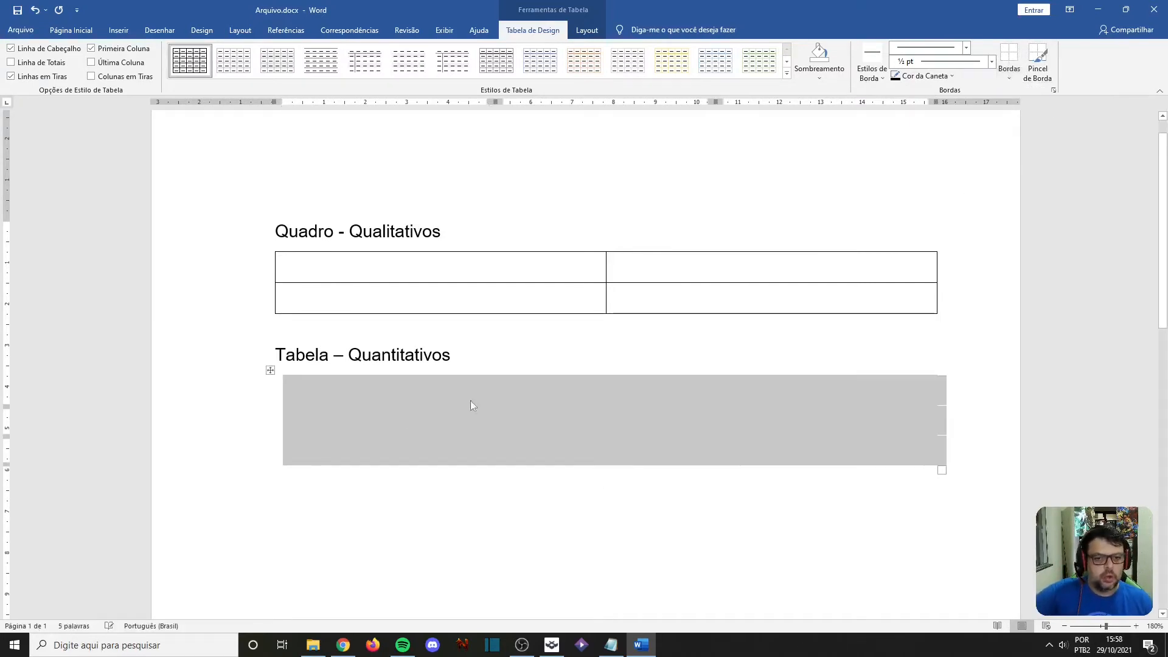
left_click(380, 396)
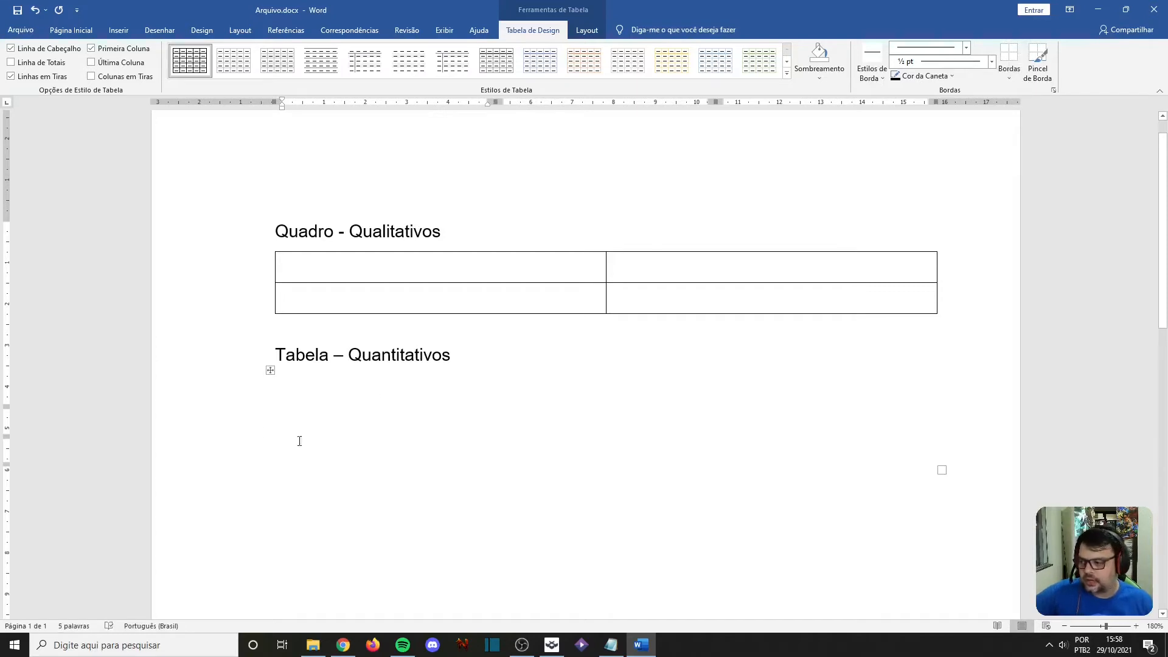
left_click_drag(299, 381, 839, 470)
left_click(337, 388)
key("ctrl+z")
left_click(336, 388)
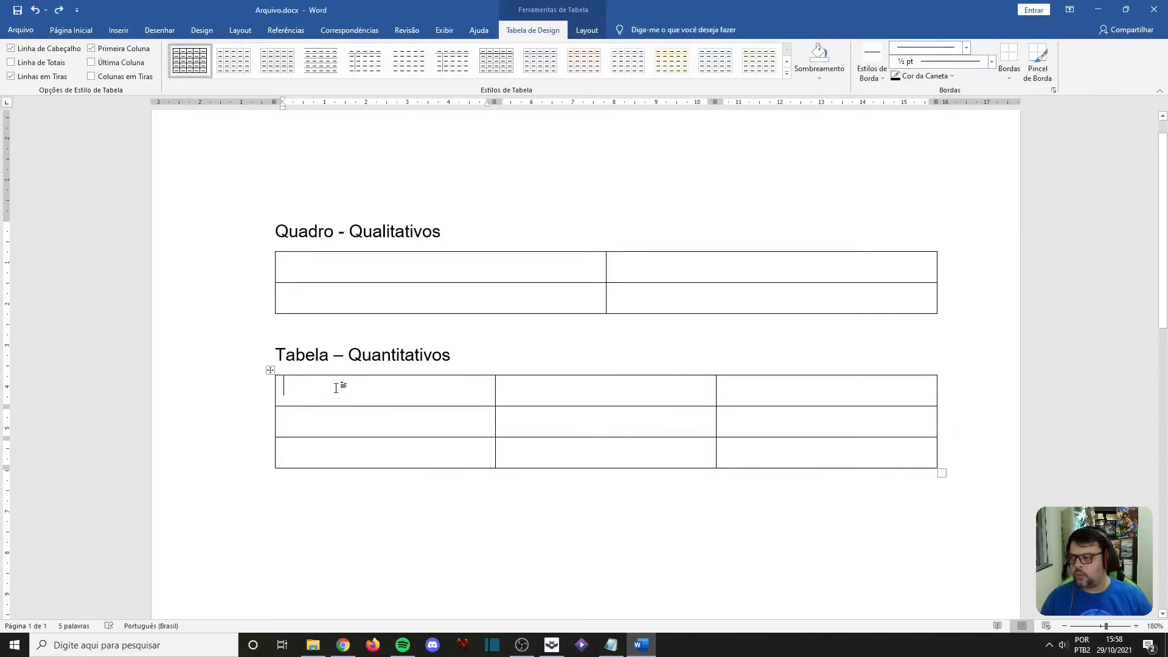
left_click_drag(336, 388, 747, 395)
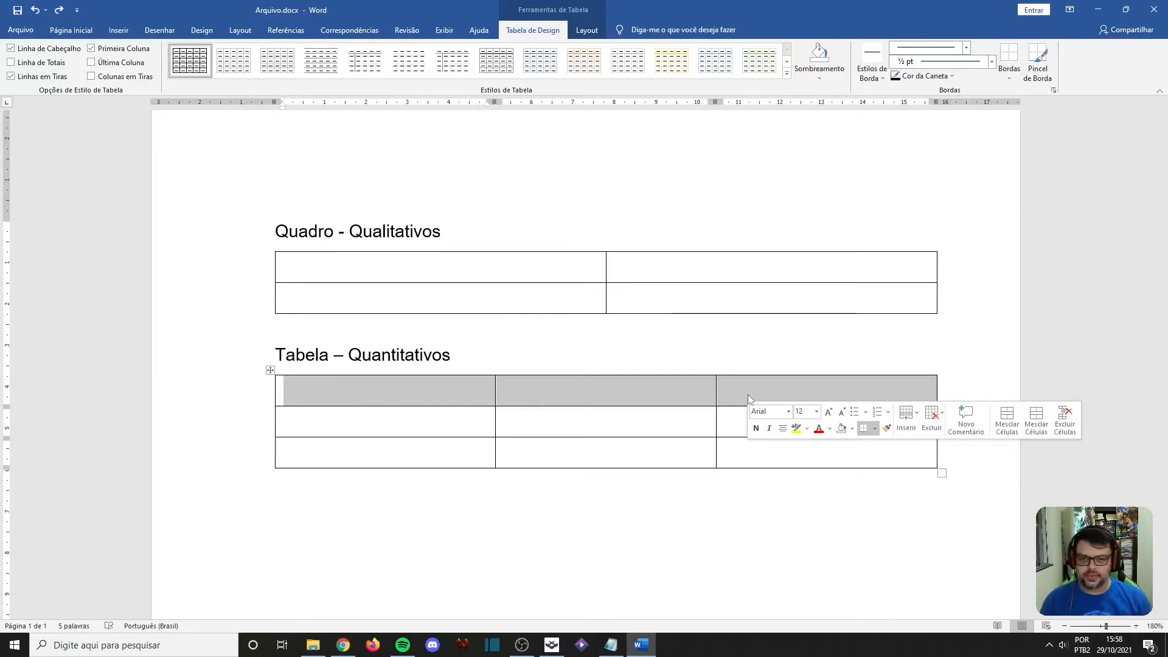
left_click(267, 275)
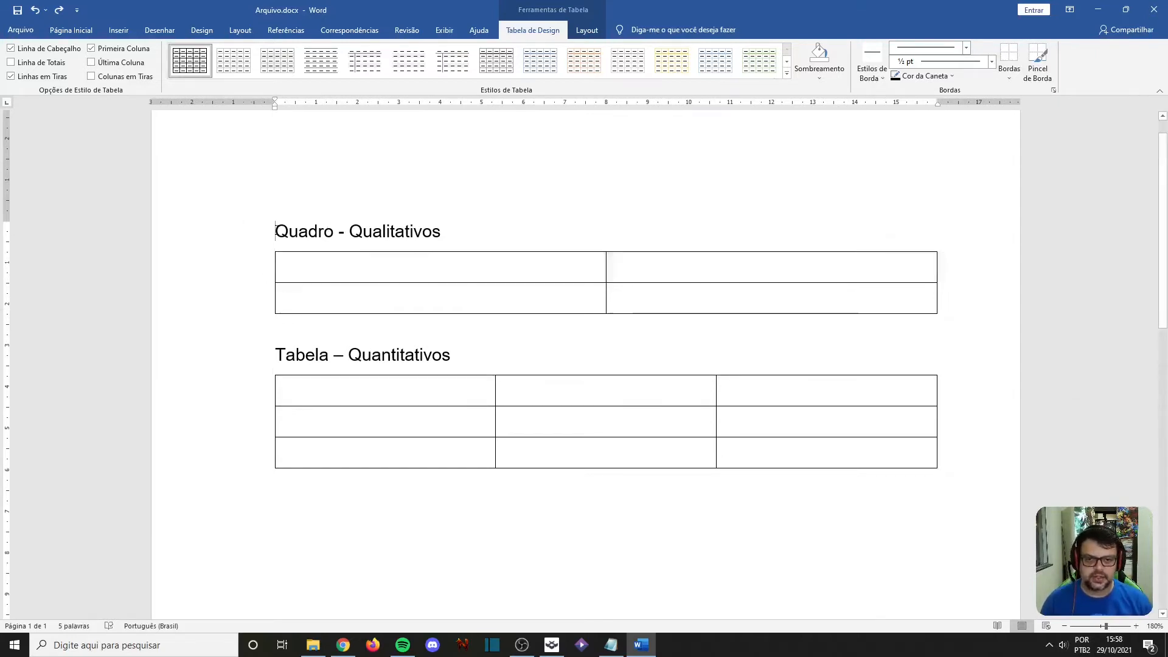
Review the table insertion options and the built-in Quick Tables gallery from the blank line below the 3x3 table.
scroll(480, 418, "down", 2)
left_click(511, 415)
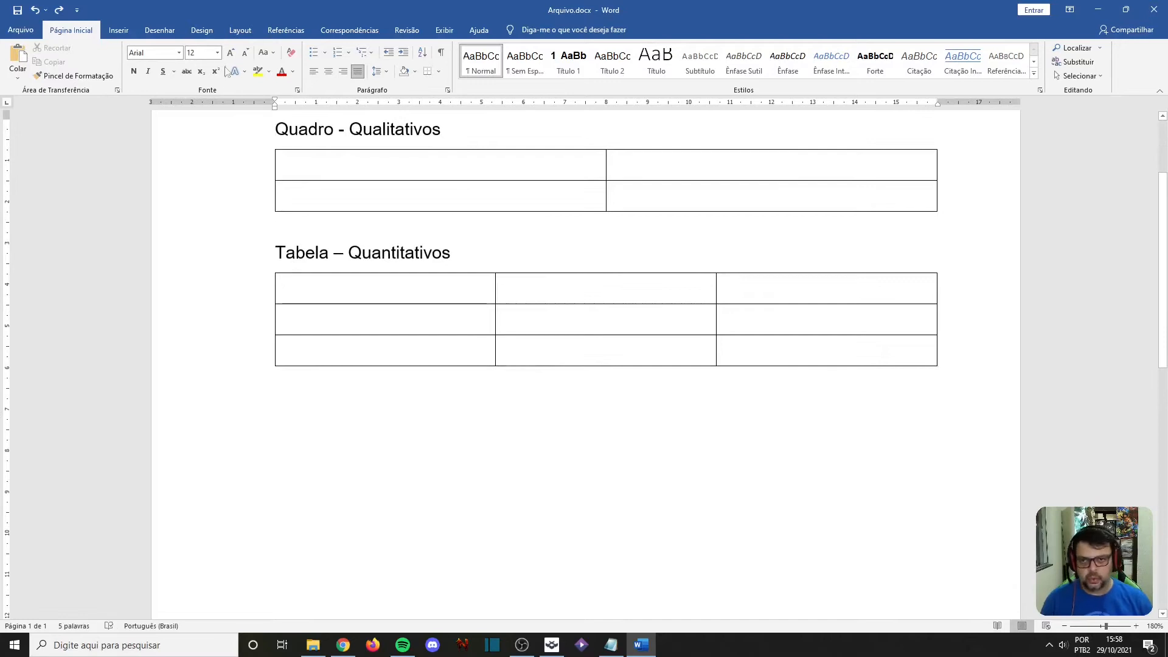
left_click(119, 30)
left_click(136, 78)
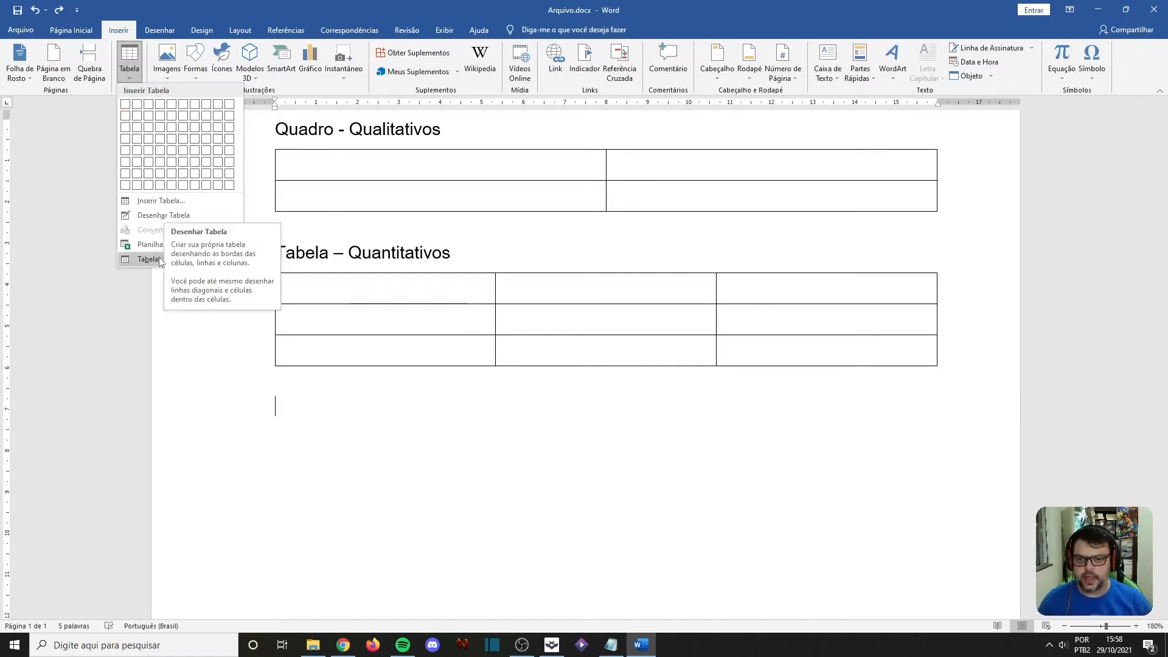
mouse_move(159, 260)
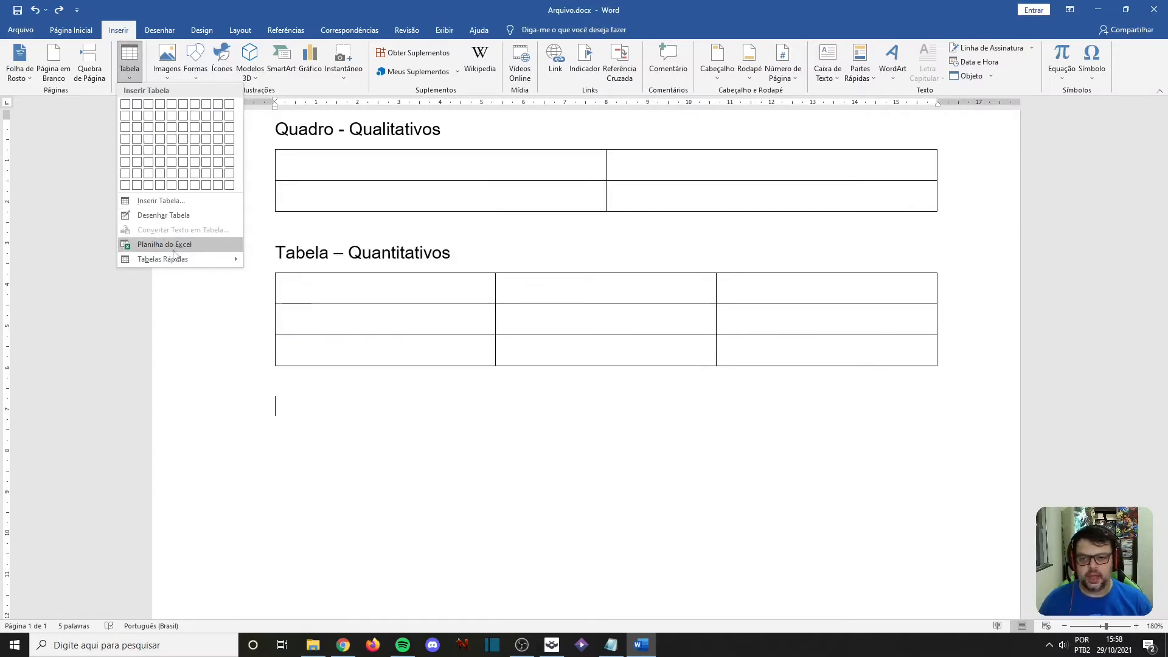
scroll(361, 399, "down", 8)
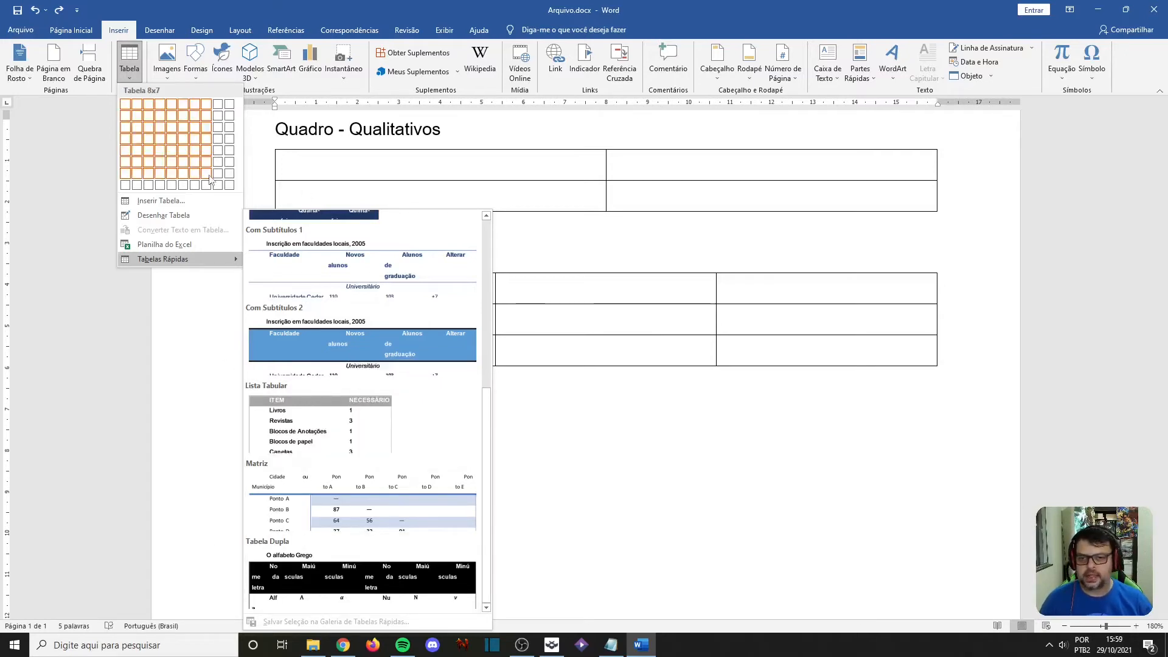
left_click(392, 407)
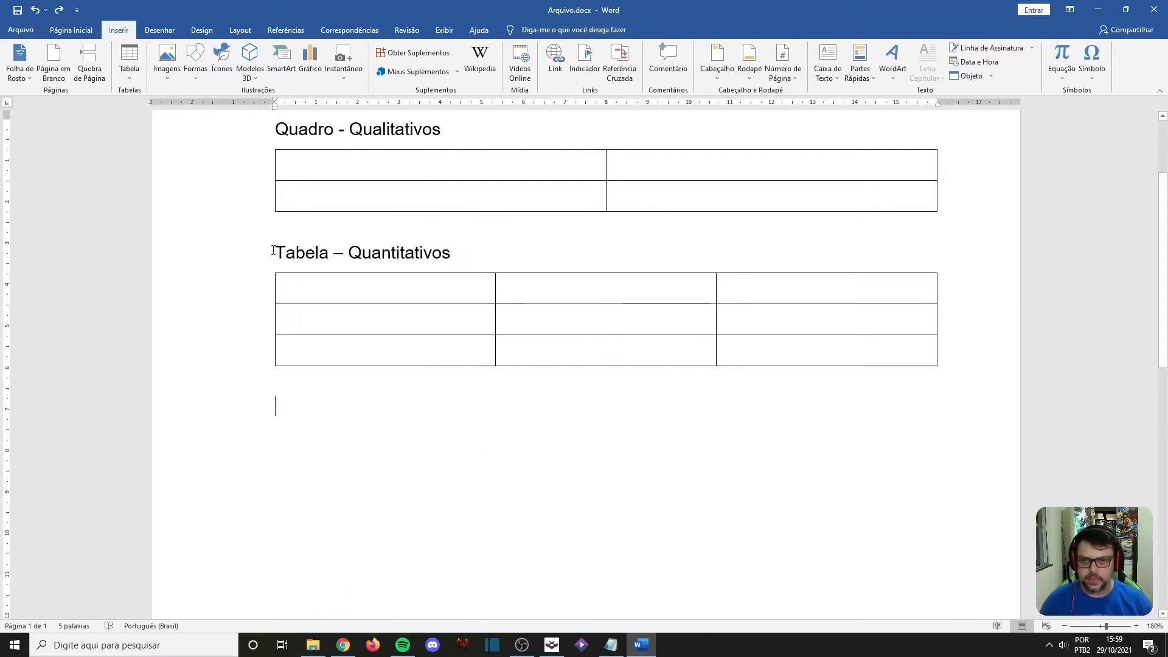
left_click(384, 174)
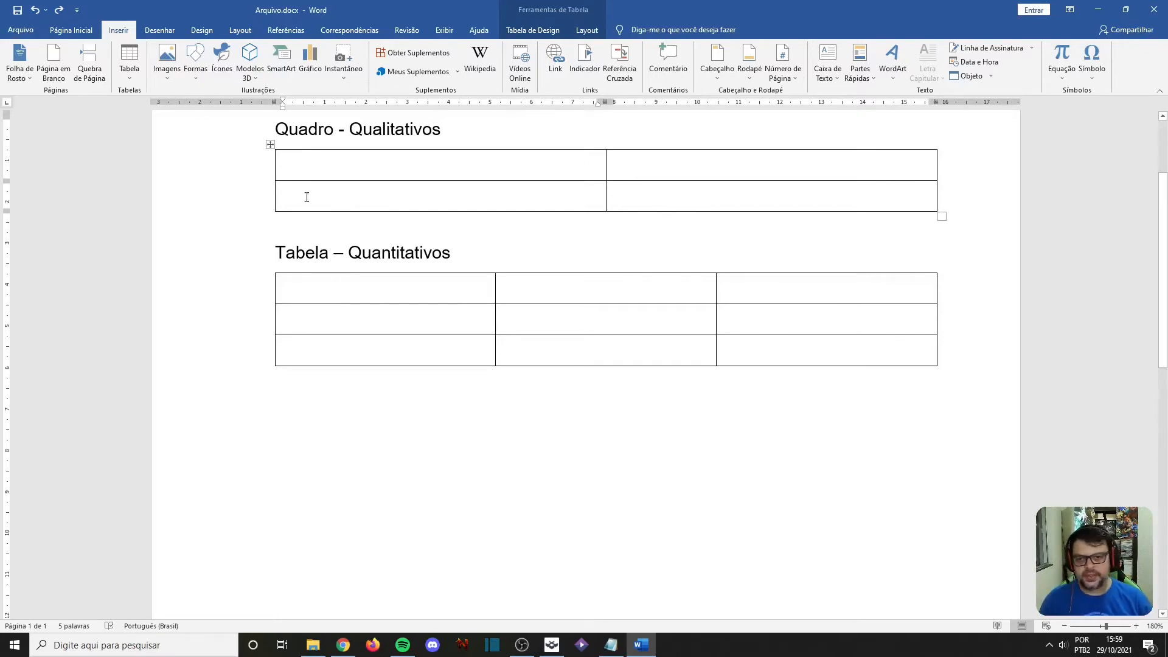
left_click_drag(291, 160, 529, 191)
left_click(449, 176)
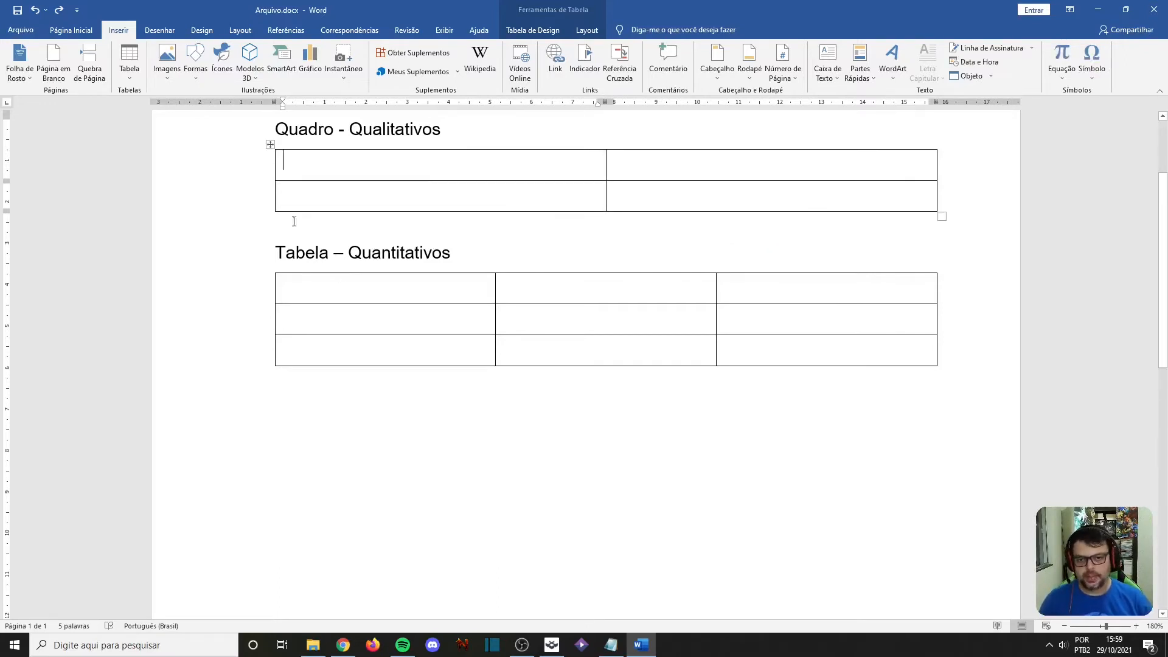
Select the whole 3x3 table and start a caption for it reading "Tabela 1. Título da tabela".
left_click_drag(356, 296, 474, 310)
left_click_drag(654, 339, 809, 344)
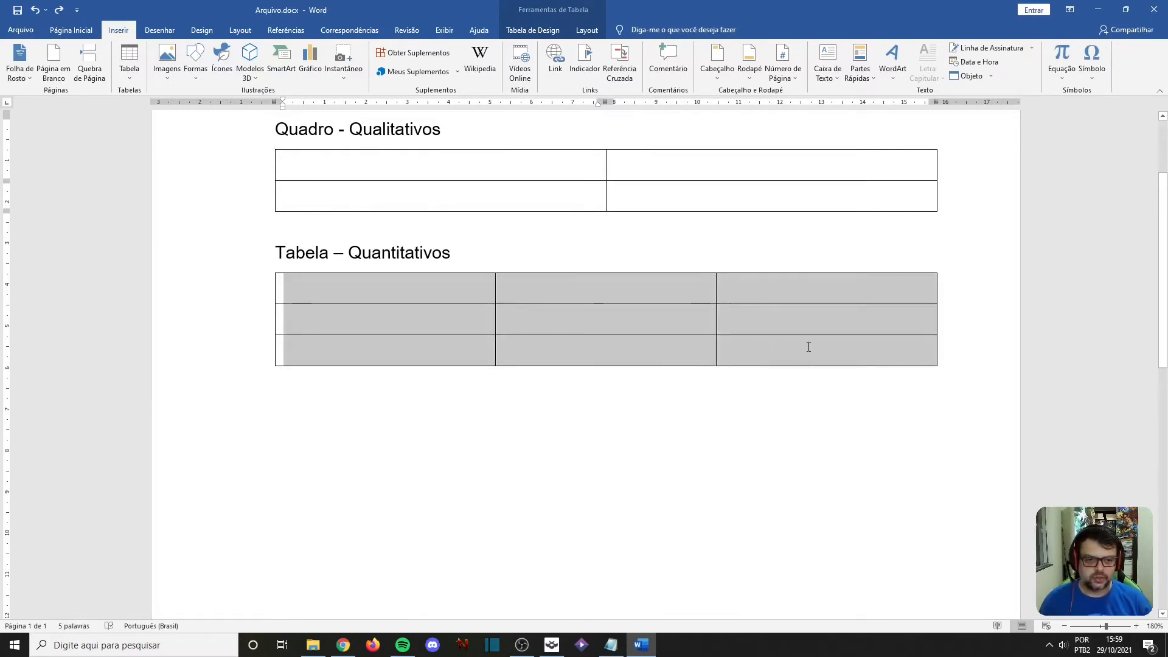
left_click(492, 308)
left_click_drag(331, 165, 712, 187)
left_click_drag(334, 300, 868, 342)
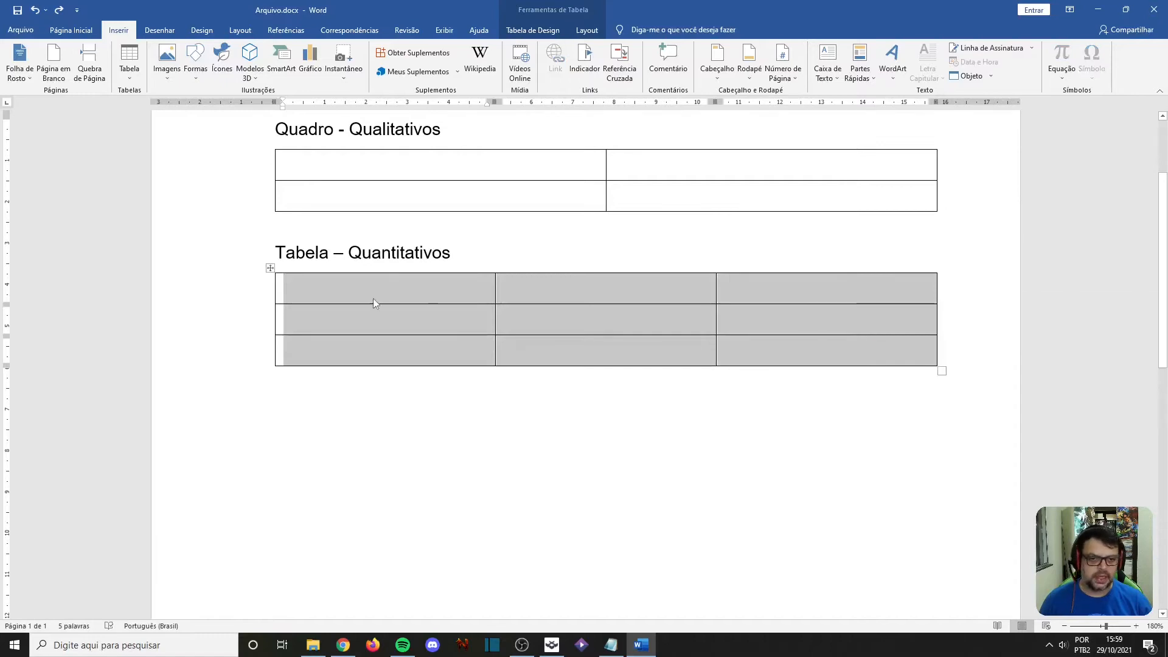
right_click(358, 284)
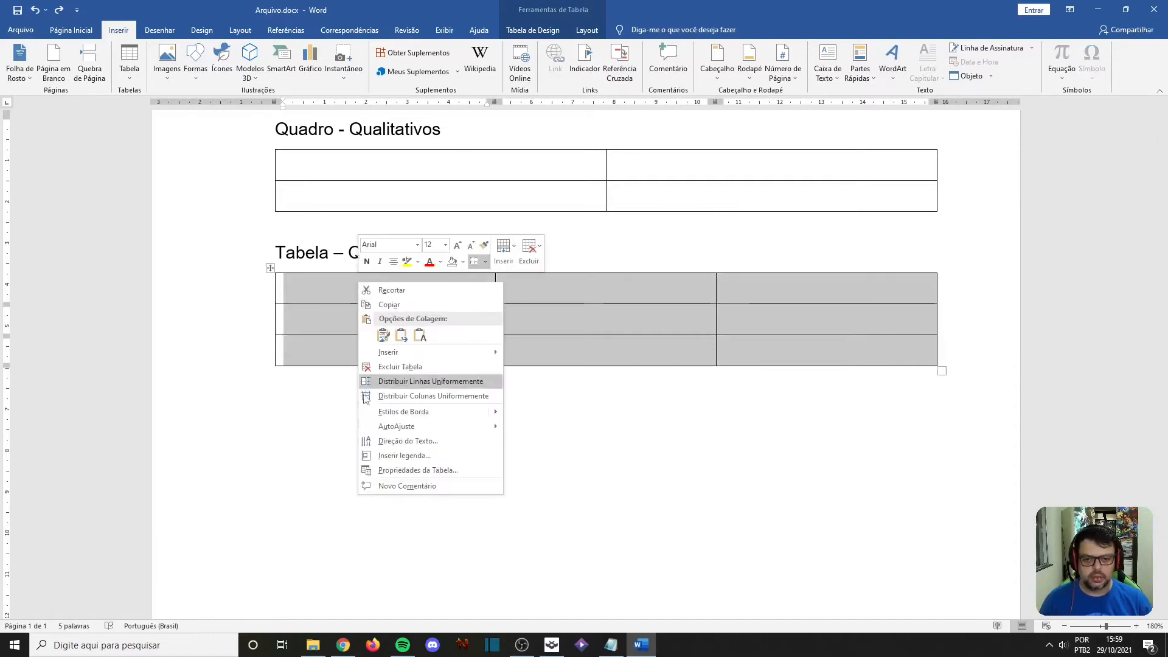
left_click(395, 455)
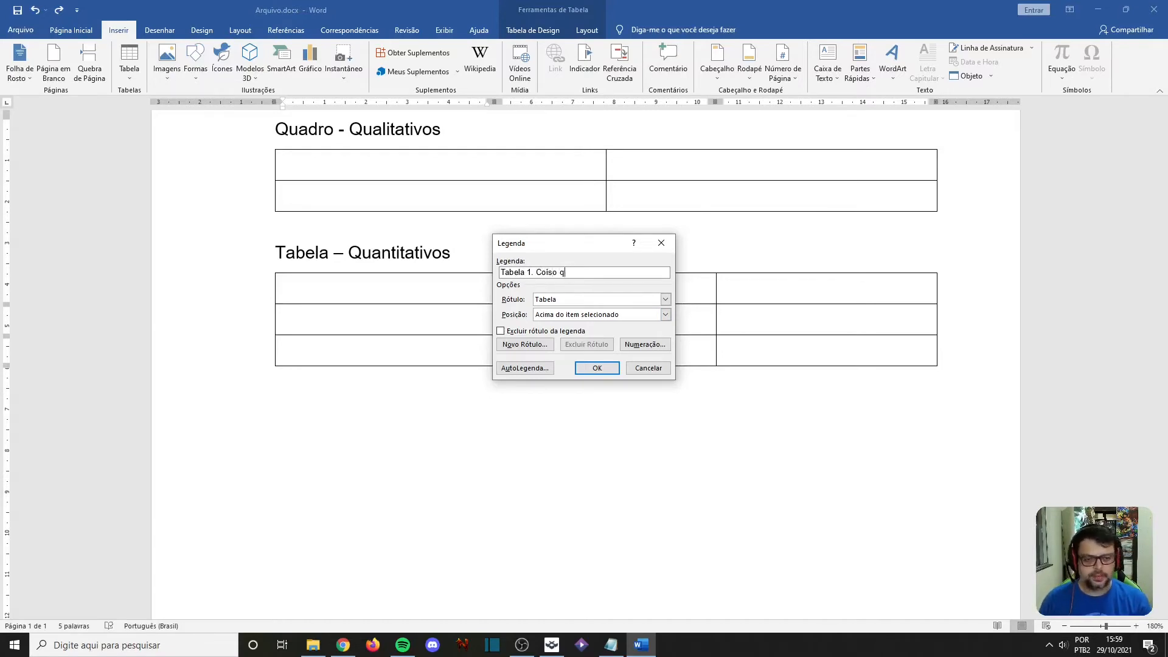
key("BackSpace")
key("BackSpace")
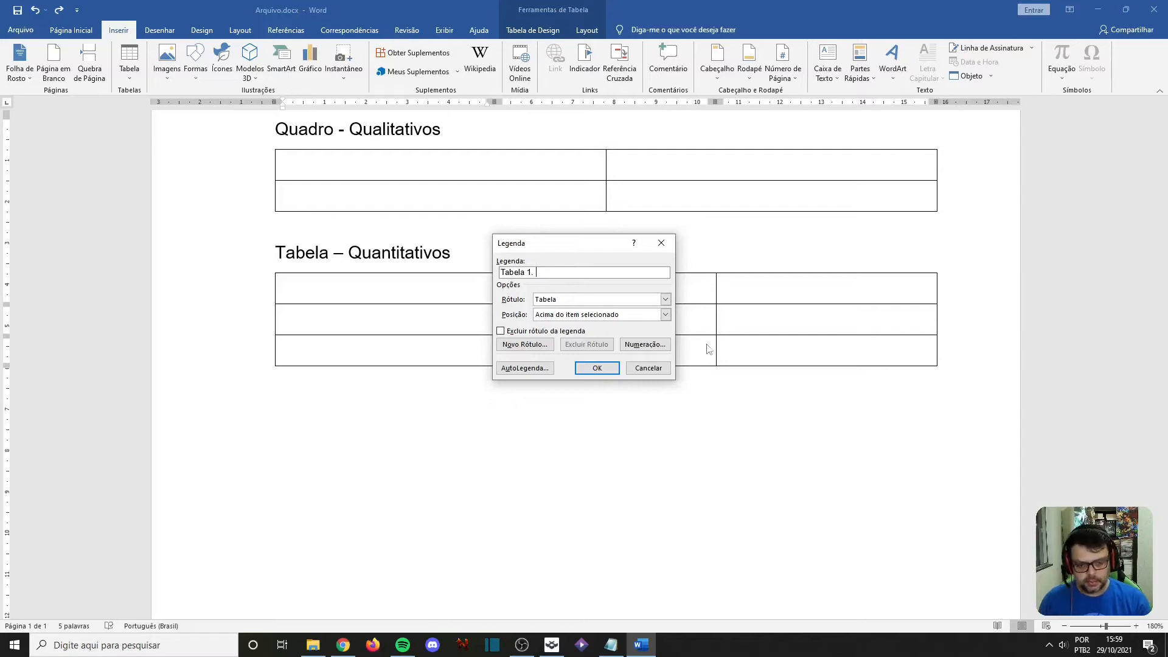
type("ítulo da tabela")
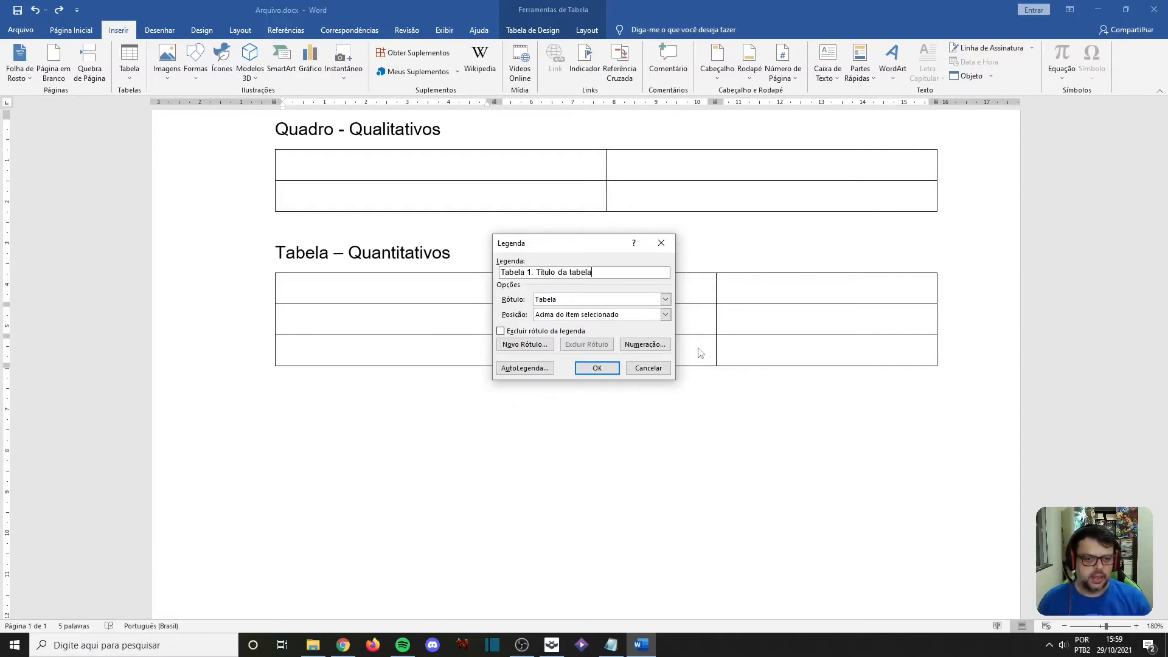
Use the label Tabela, position the caption below the selected item, and insert it under the 3x3 table.
left_click(627, 299)
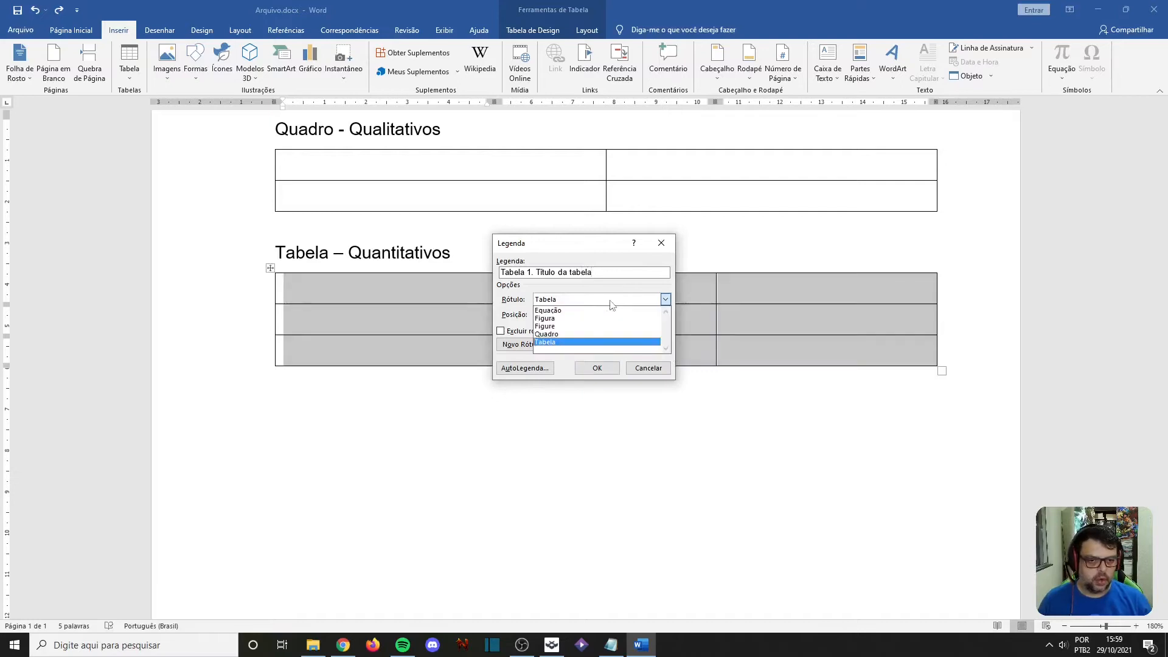
left_click(552, 342)
left_click(665, 315)
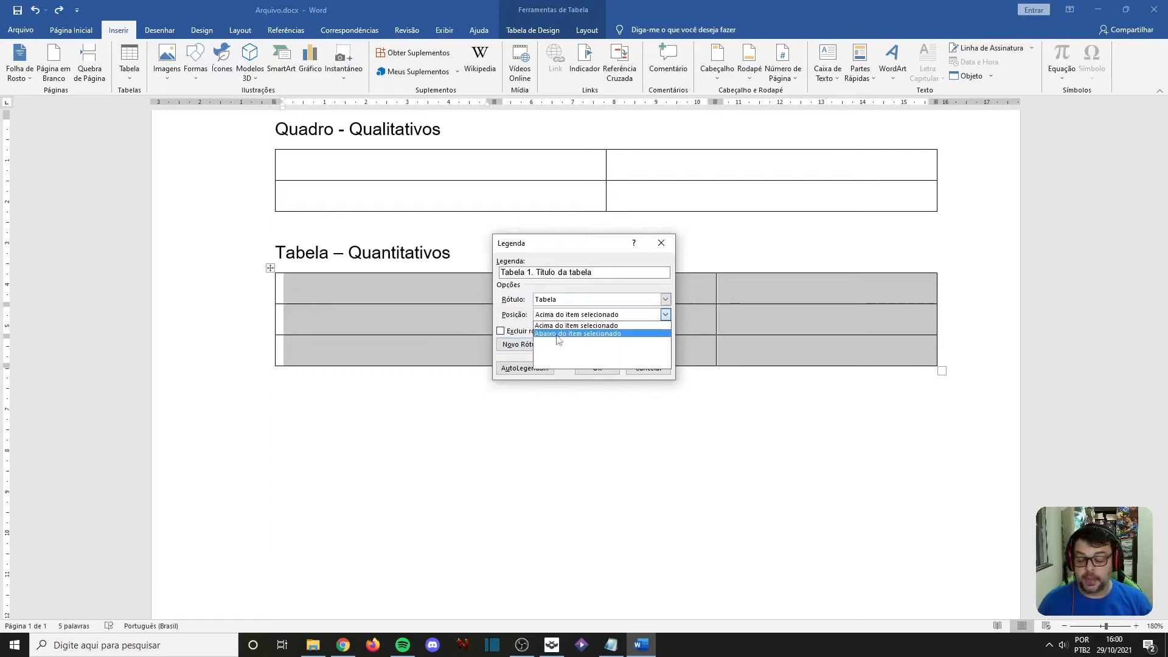
left_click(556, 334)
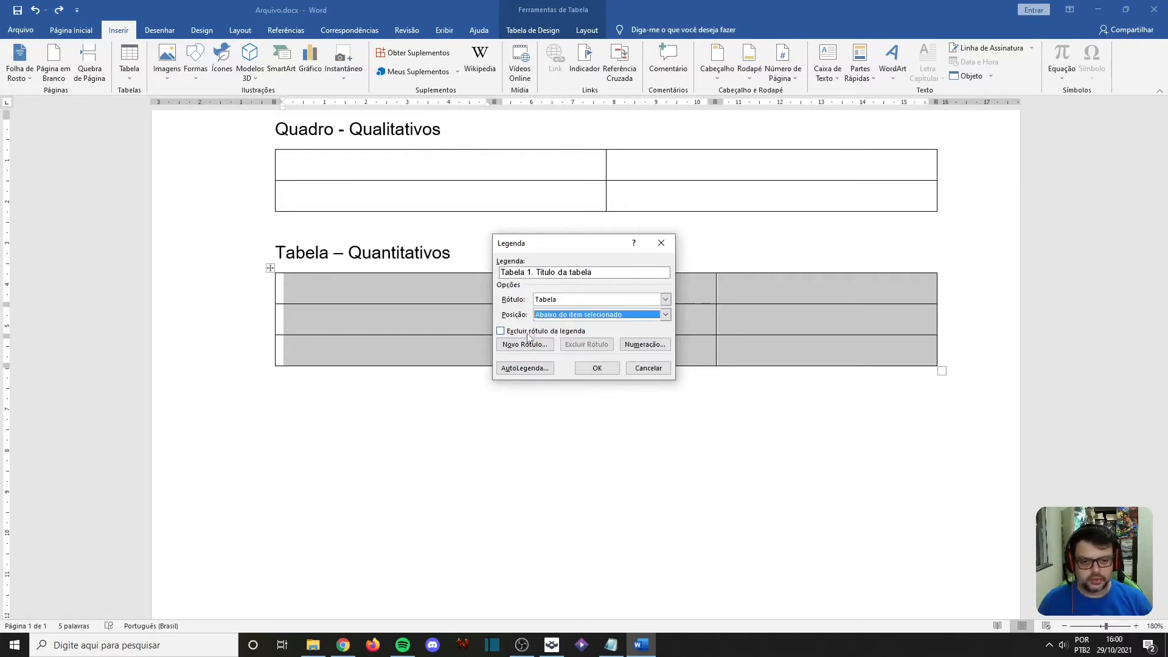
left_click(518, 349)
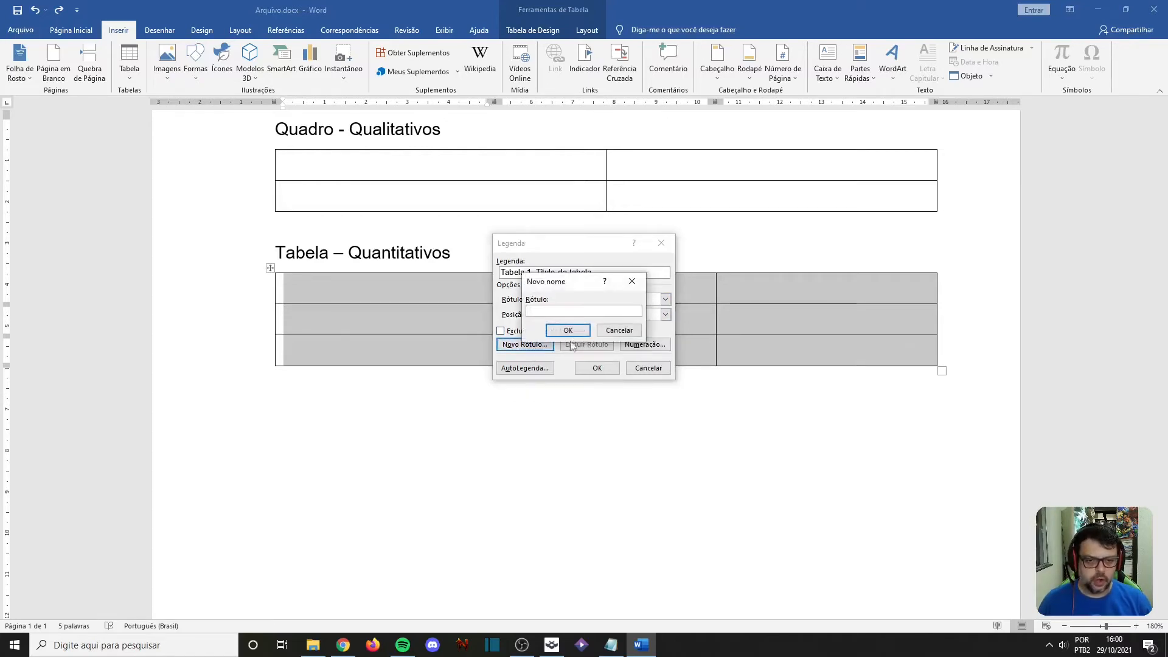
left_click(620, 331)
left_click(644, 345)
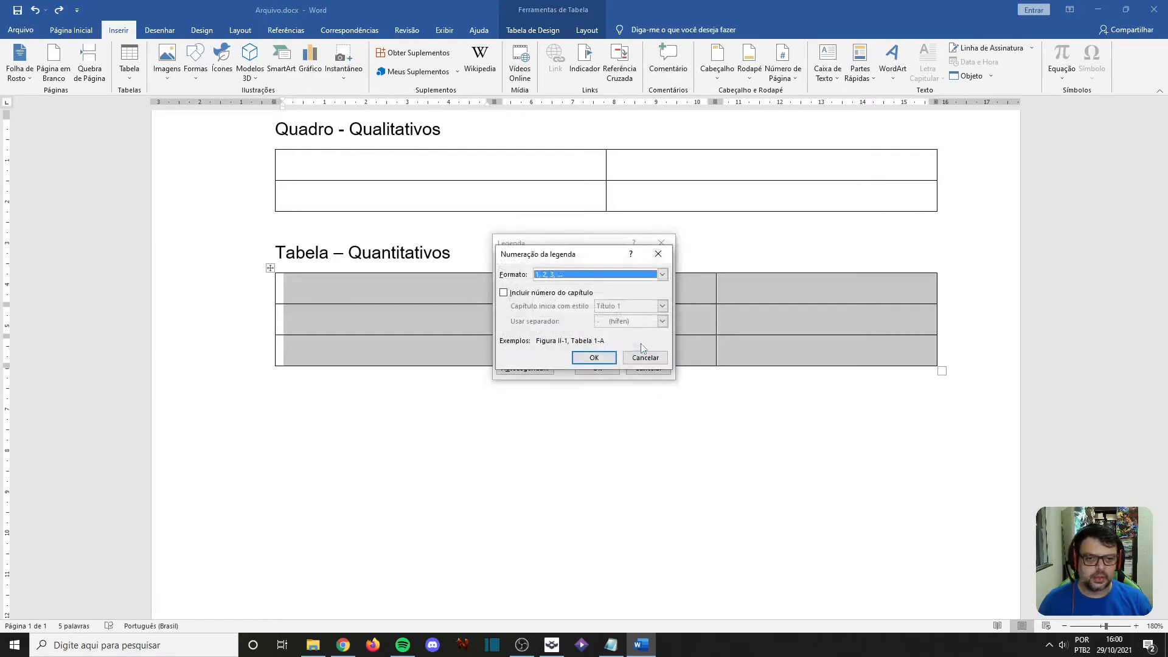
left_click(644, 357)
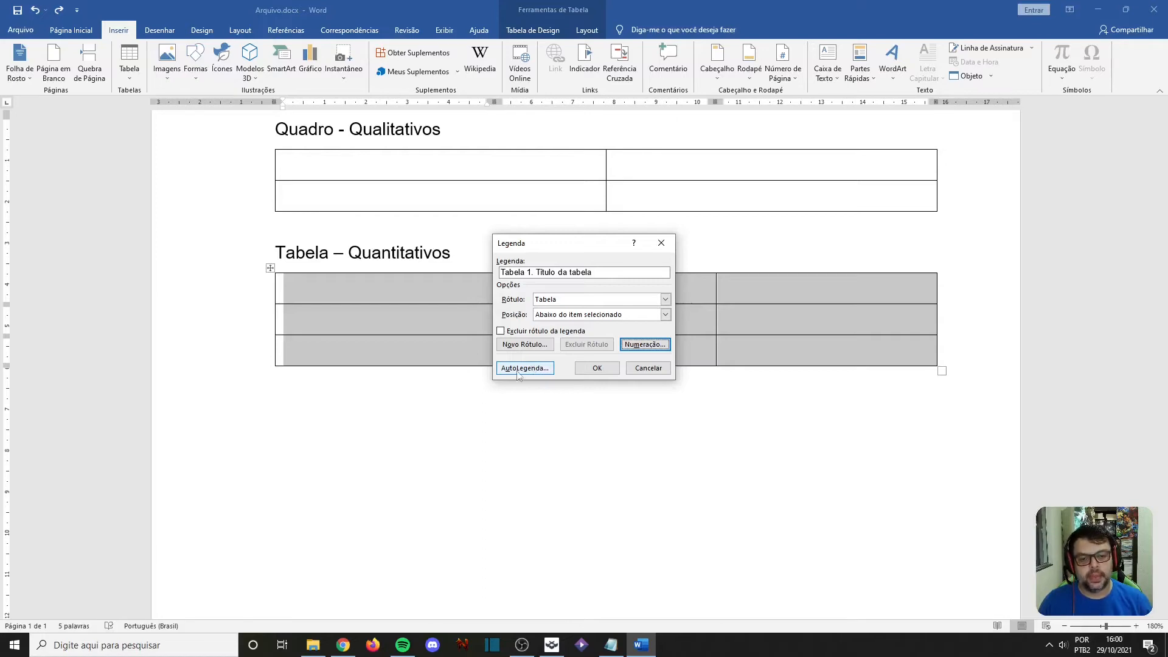
left_click(597, 368)
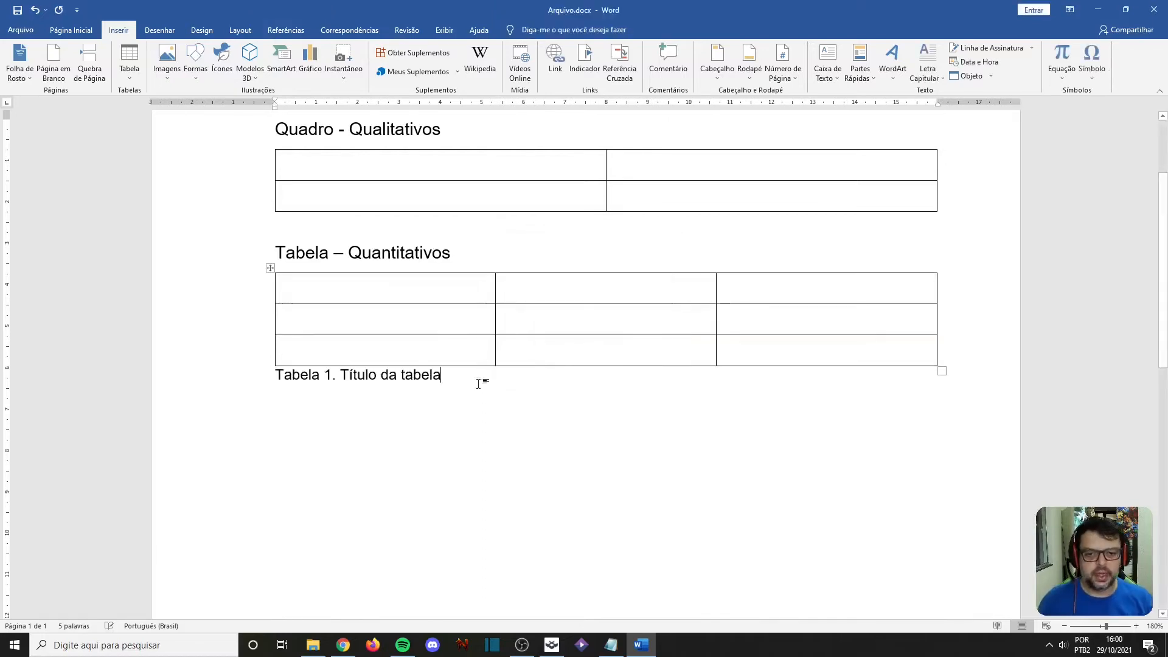
Examine the "Tabela 1." label and number in the caption under the 3x3 table by selecting them.
left_click(292, 376)
left_click_drag(280, 379, 332, 377)
left_click(332, 378)
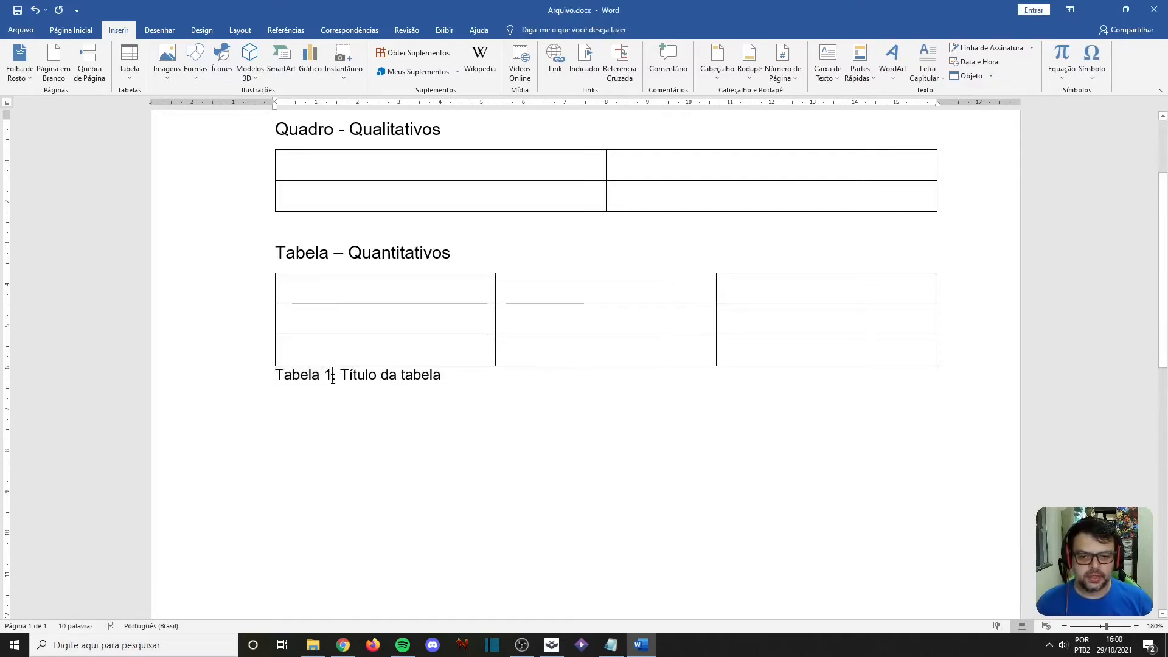
left_click_drag(335, 377, 267, 380)
left_click(286, 376)
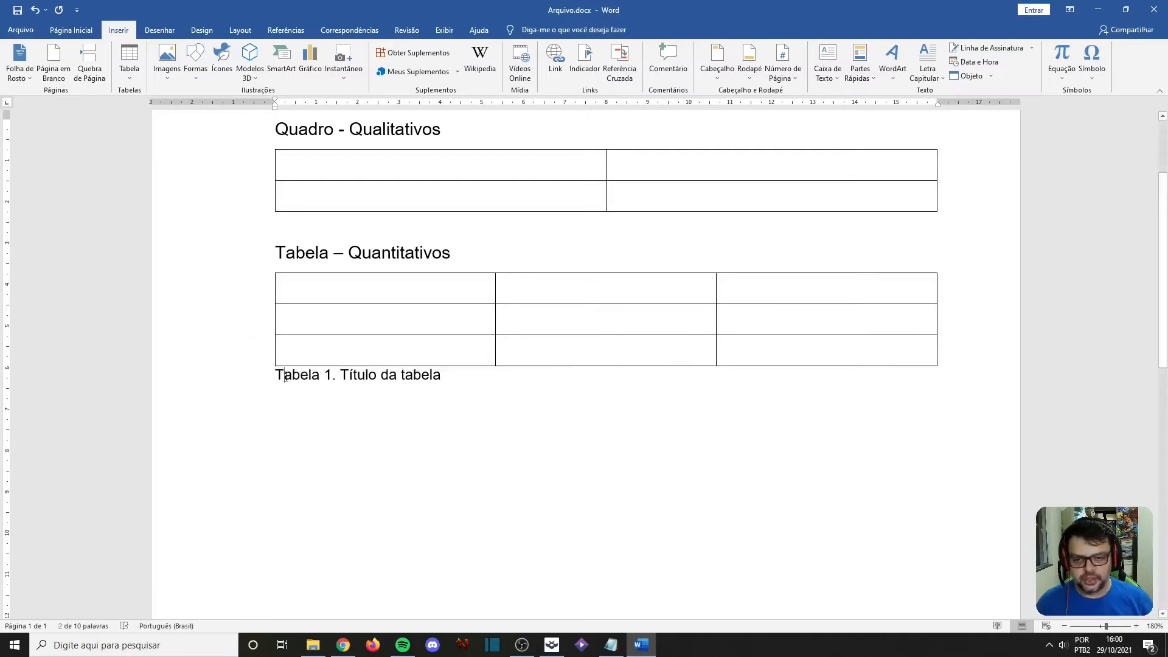
left_click(344, 377)
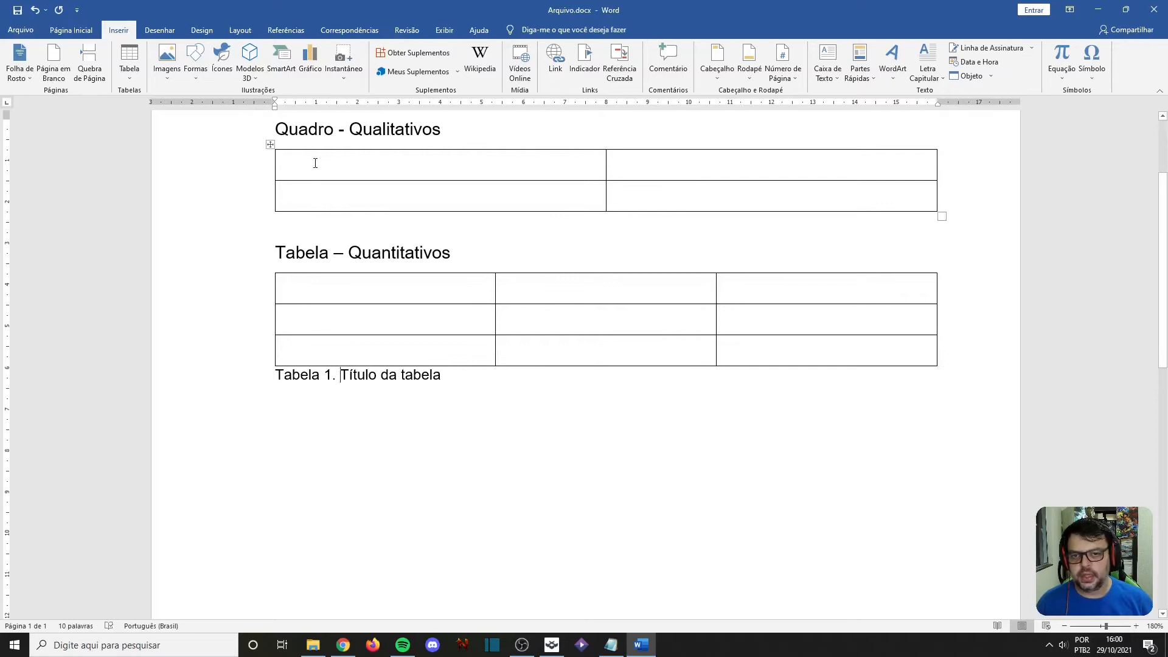
Start a caption for the whole 2x2 table with the label Quadro, positioned below the selected item.
left_click_drag(316, 162, 722, 188)
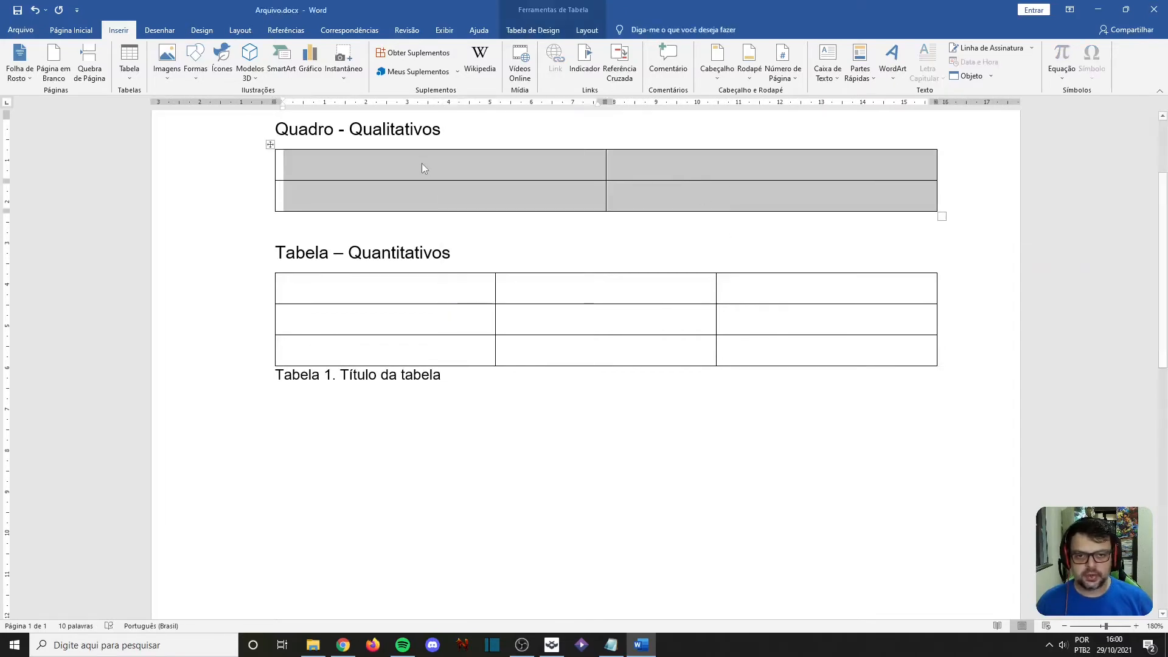
right_click(403, 172)
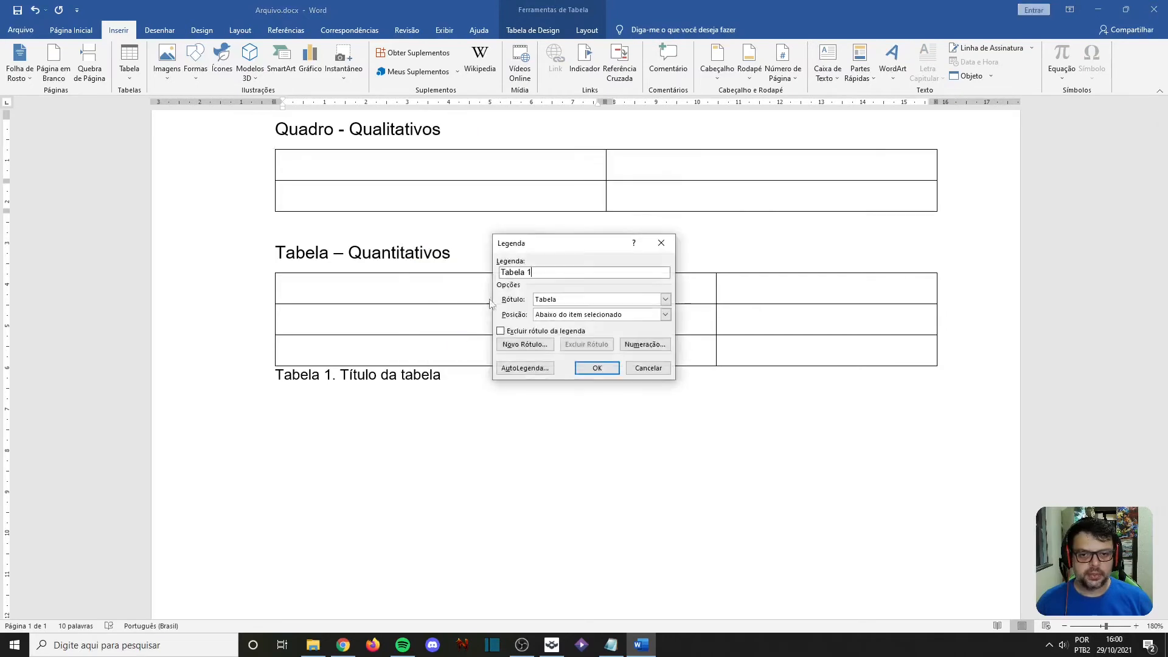
left_click(566, 300)
left_click(566, 334)
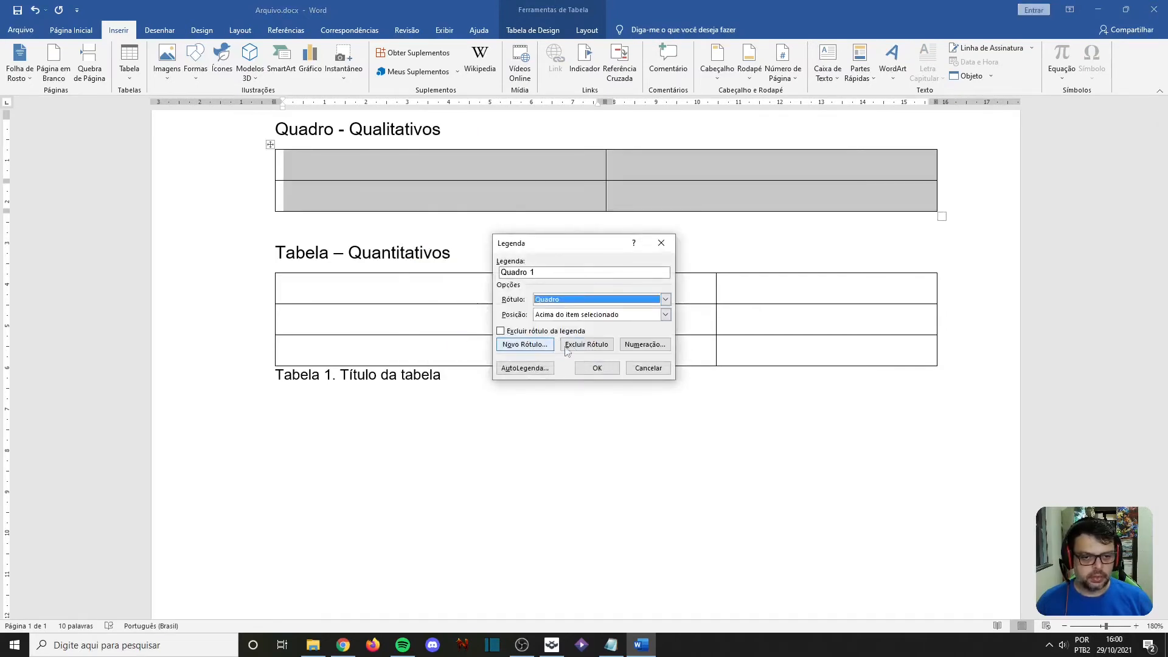
left_click(579, 316)
left_click(577, 334)
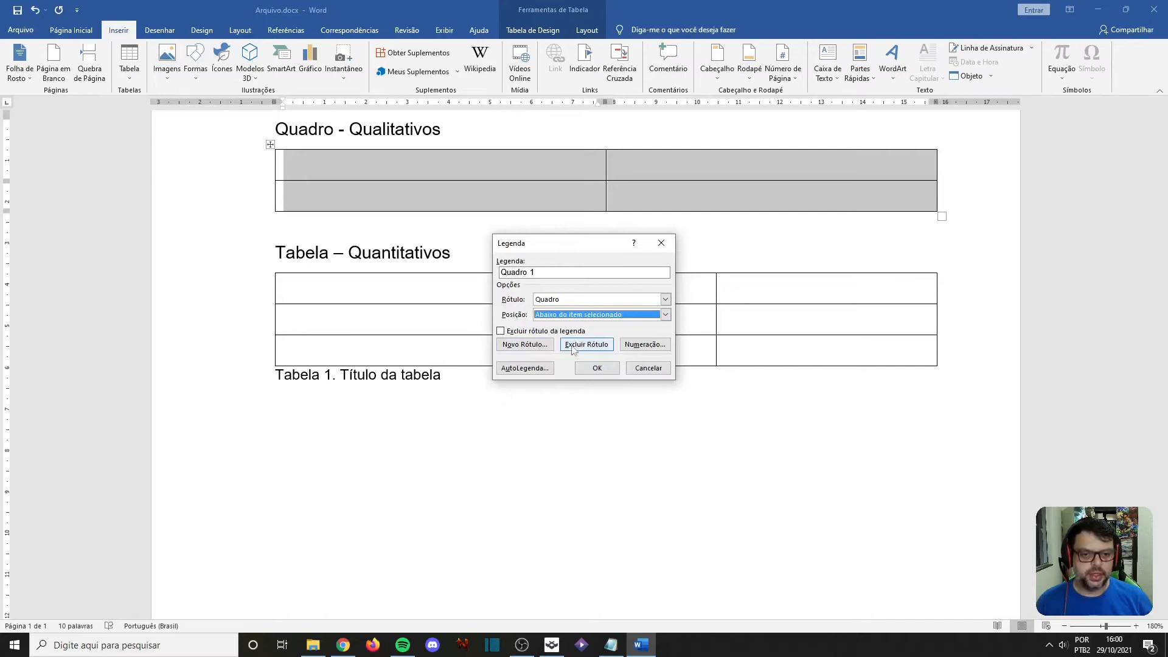
Insert the caption as "Quadro 1. Titulo do quadro" and add a blank line before the "Tabela – Quantitativos" heading.
left_click(552, 275)
type(". Titulo do quadro")
left_click(593, 368)
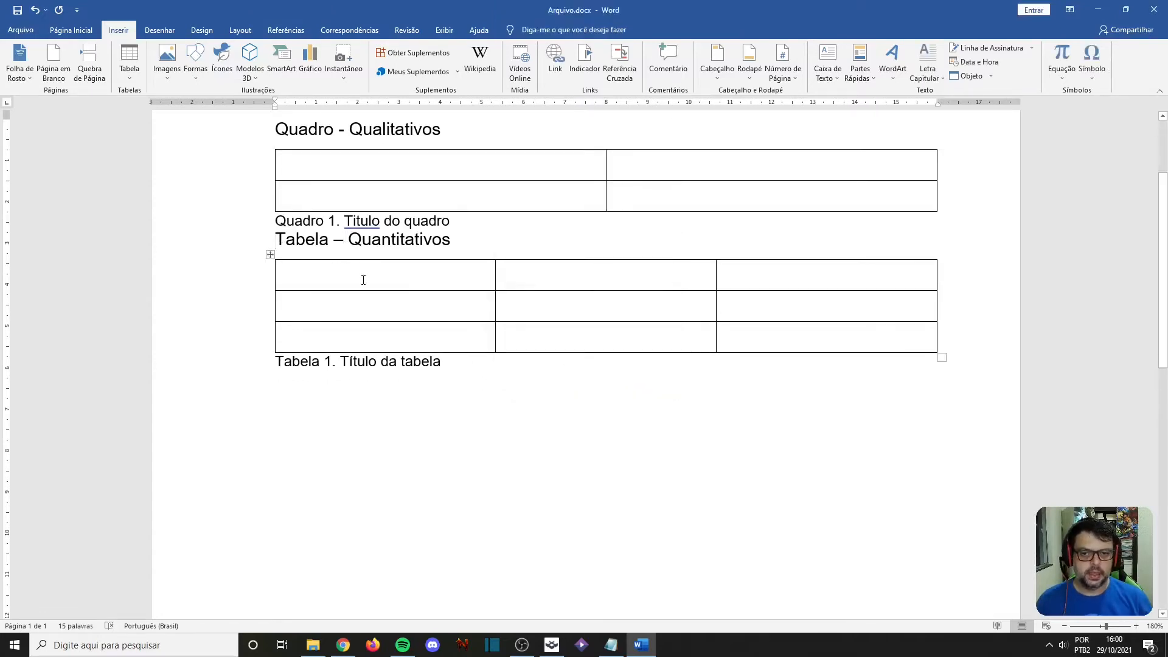
key("Return")
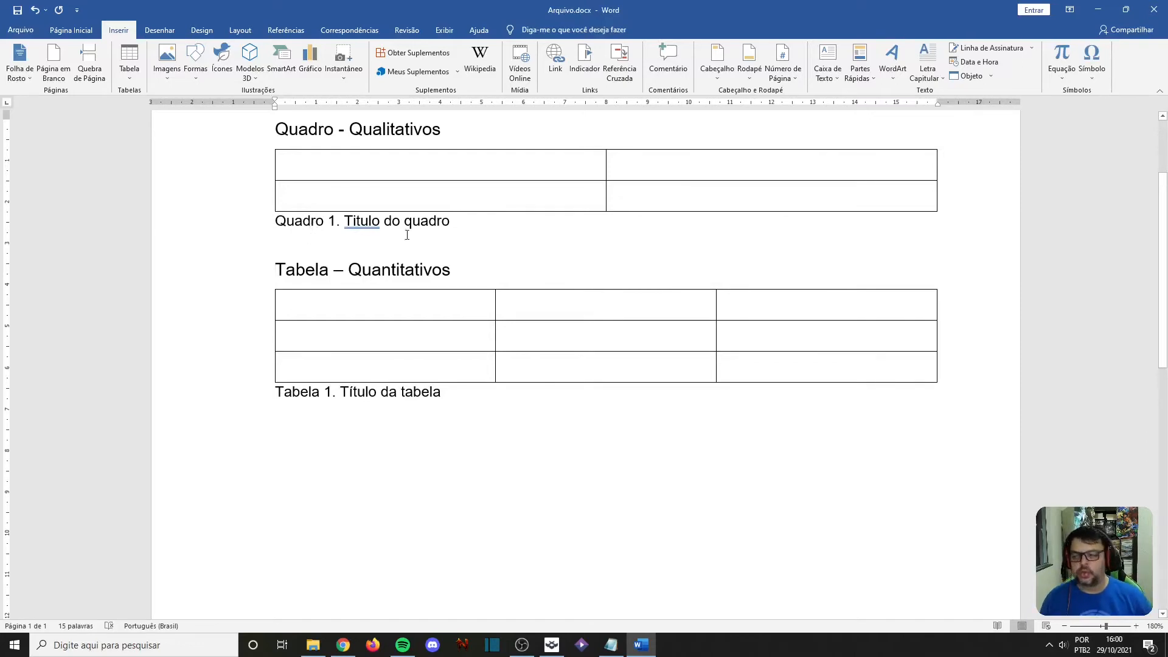
Try narrowing the first and then the second column of the 2x2 table, and undo both width changes.
left_click_drag(605, 165, 461, 165)
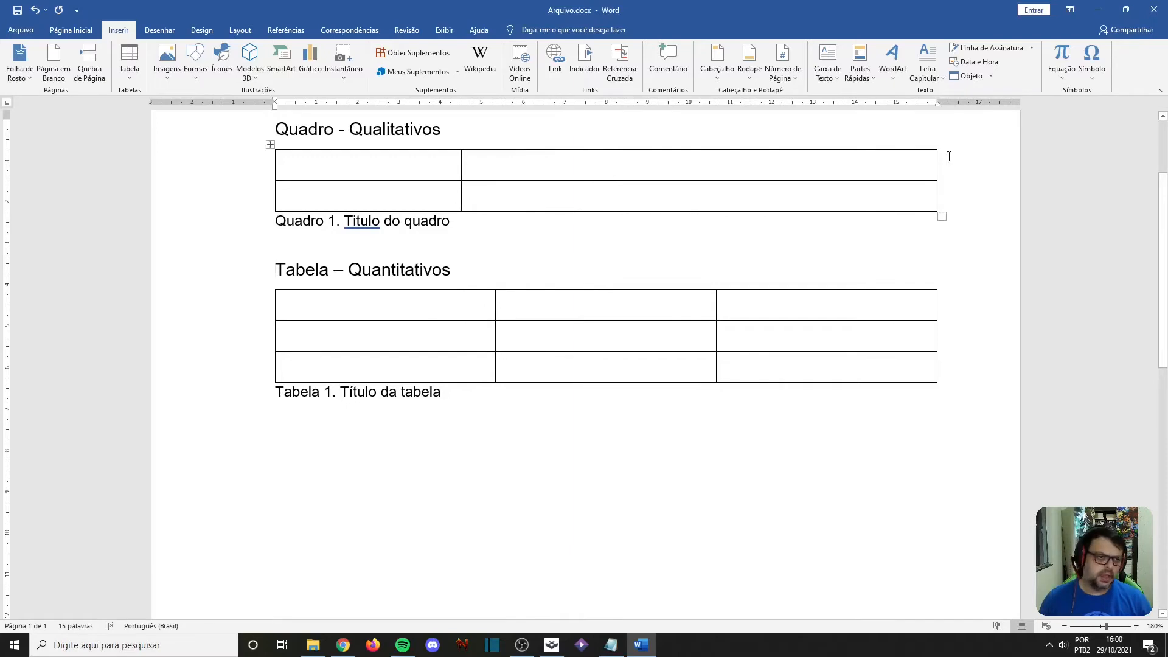
left_click_drag(935, 154, 553, 177)
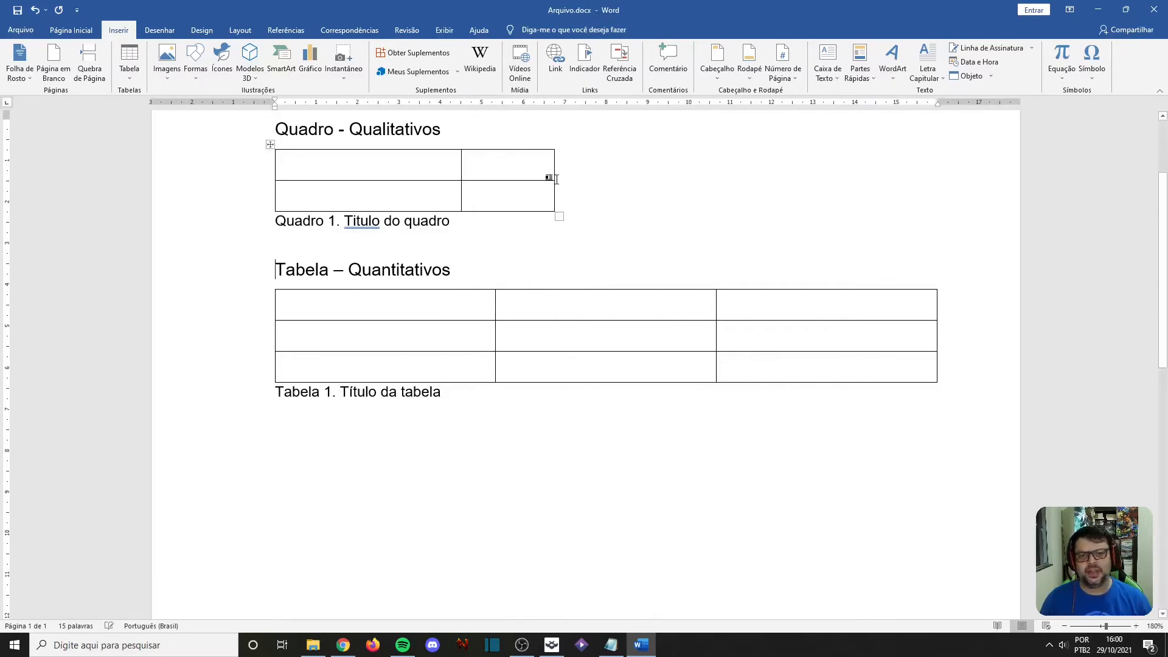
key("ctrl+z")
key("ctrl+z")
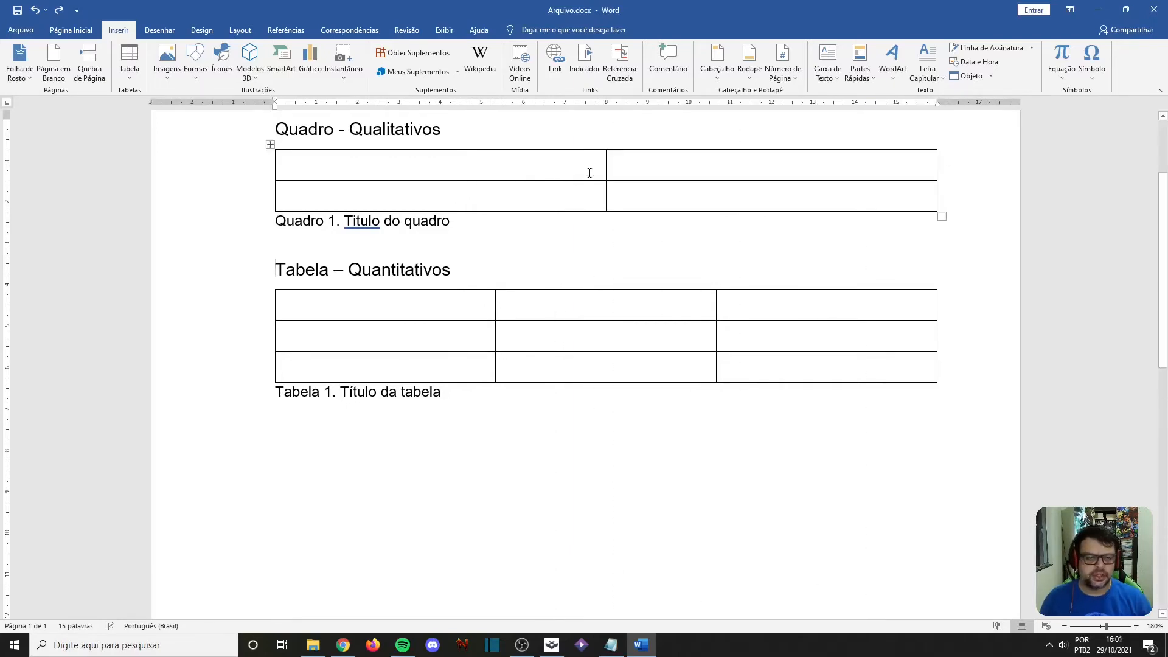
Add a third row at the end of the table under "Quadro - Qualitativos".
left_click(610, 166)
left_click(625, 166)
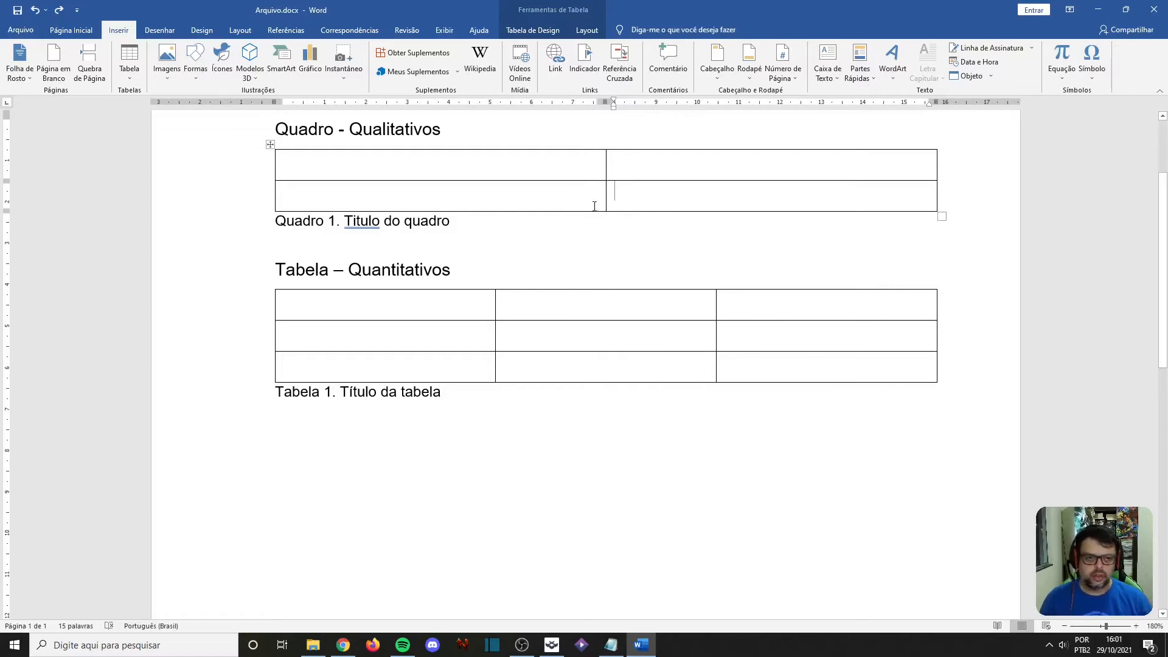
key("Tab")
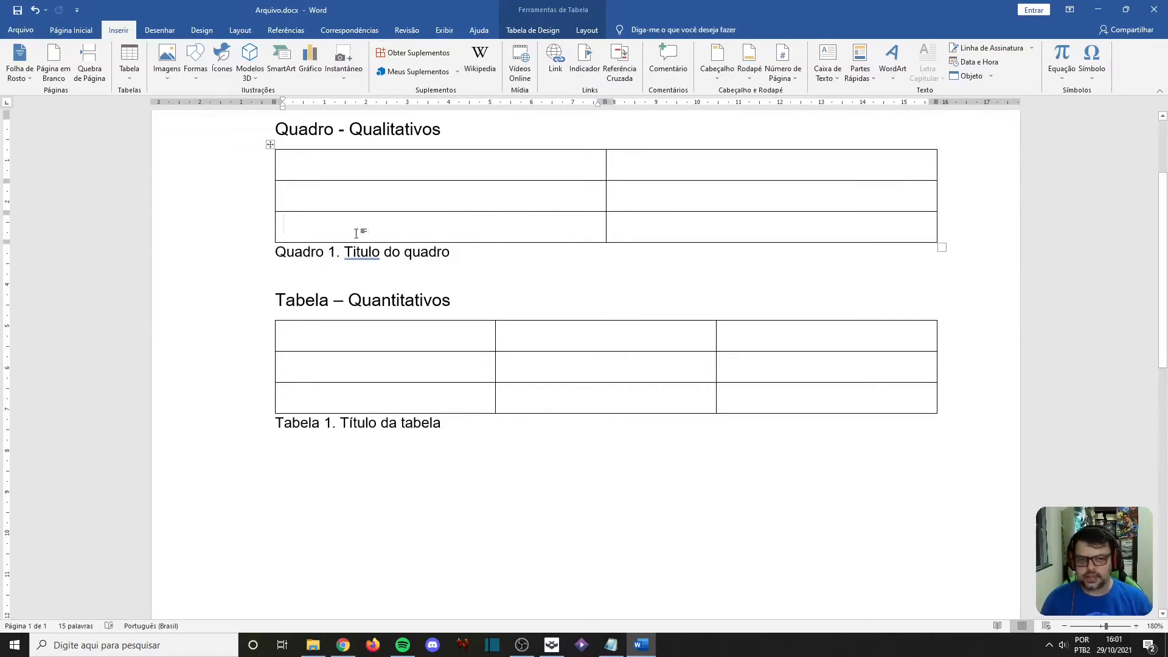
Insert a new column to the left of the second column in the table under "Quadro - Qualitativos".
left_click(657, 225)
right_click(644, 178)
left_click(637, 168)
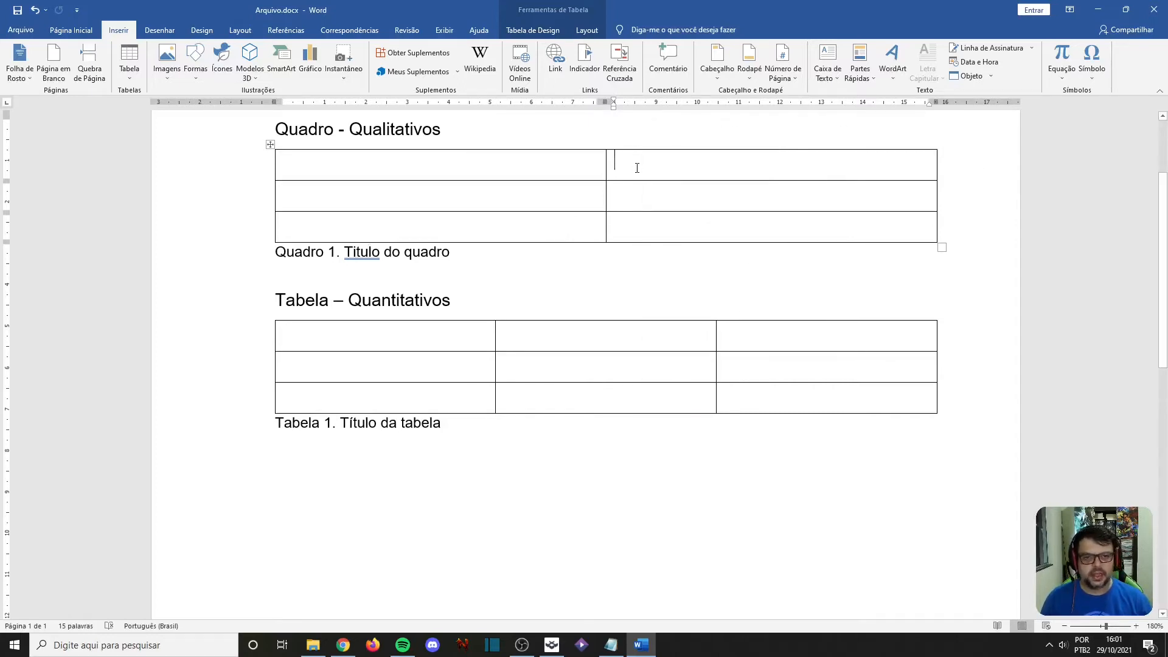
right_click(637, 170)
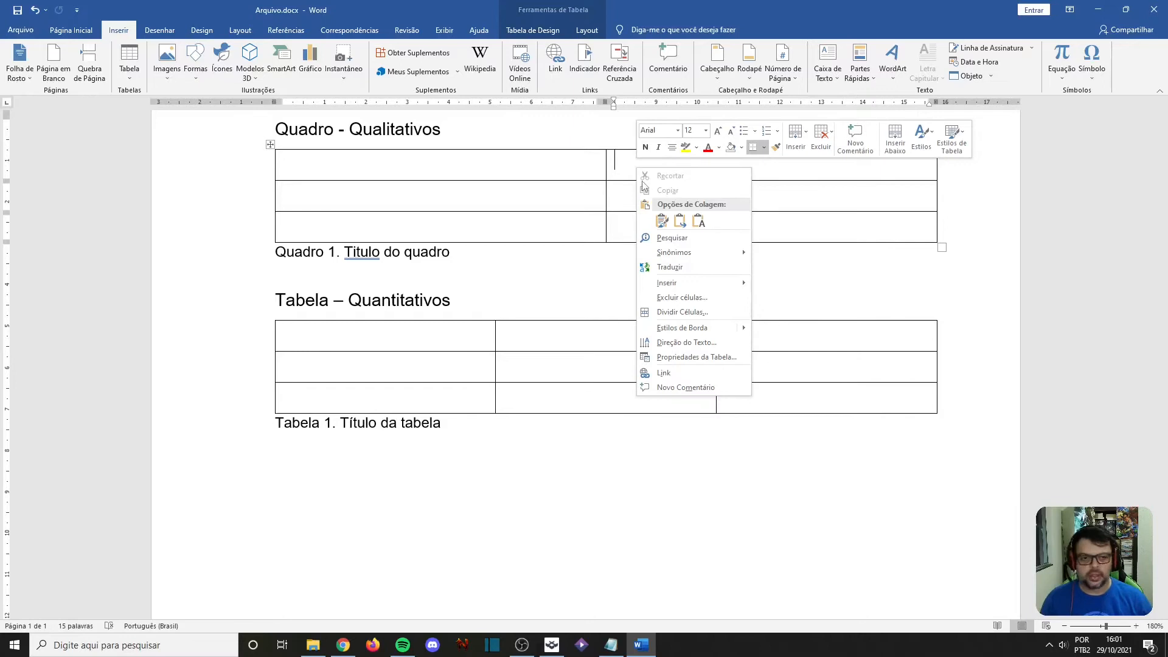
mouse_move(701, 286)
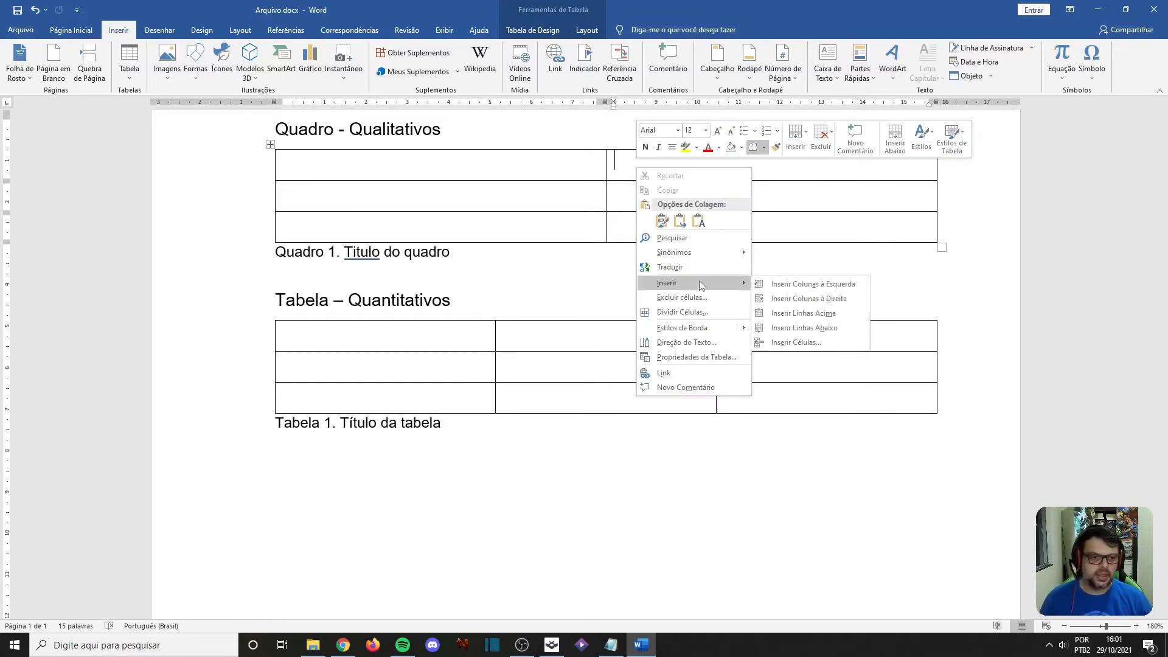
left_click(783, 290)
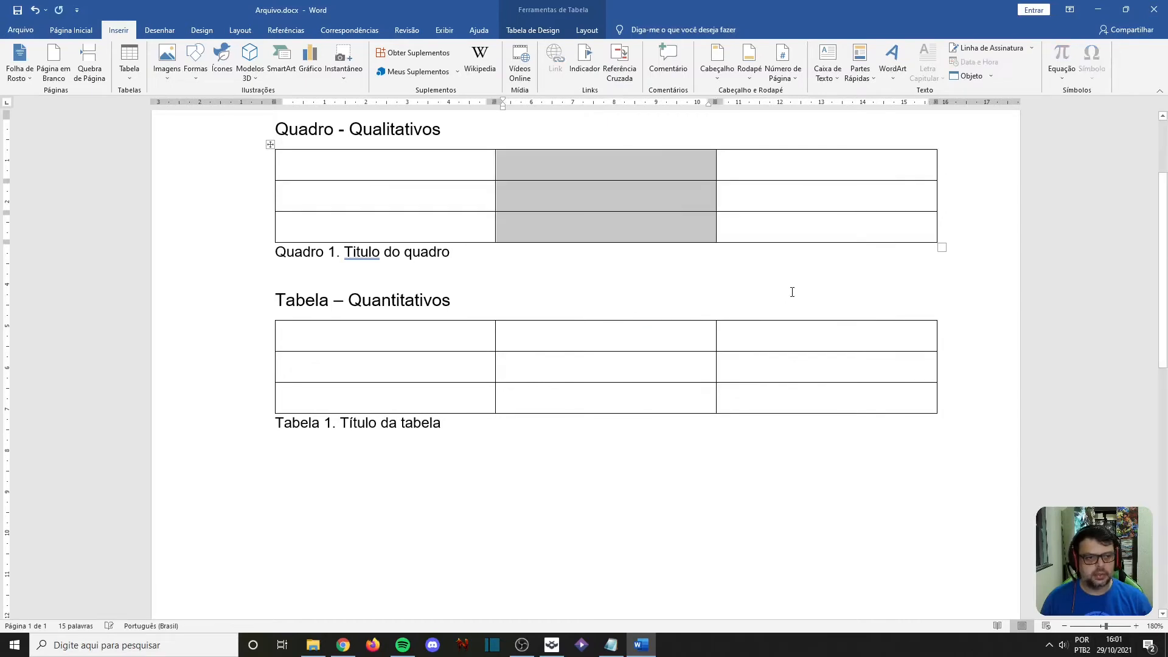
Merge all three cells of the first row in the table under "Quadro - Qualitativos".
left_click(679, 201)
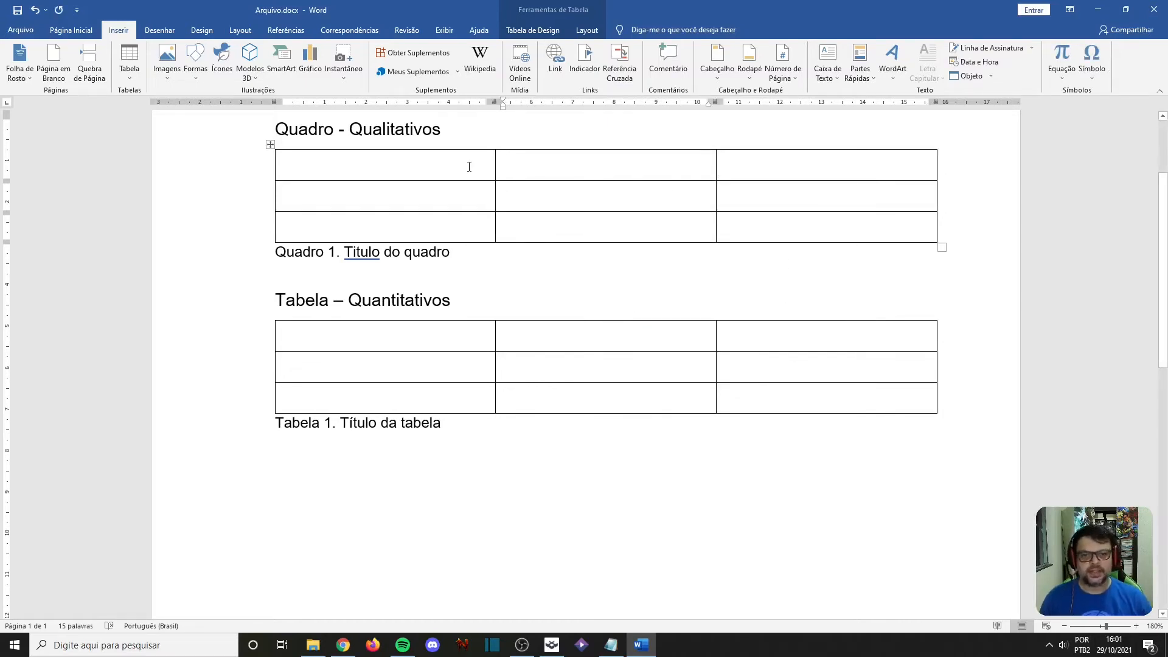
left_click_drag(284, 161, 754, 173)
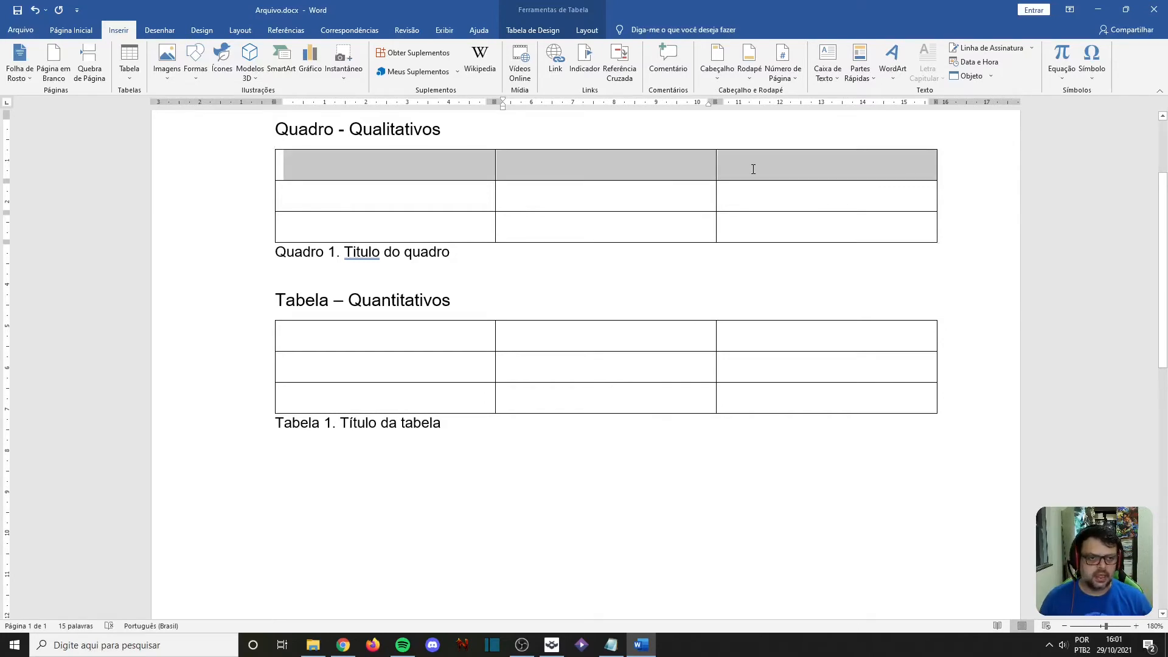
right_click(595, 170)
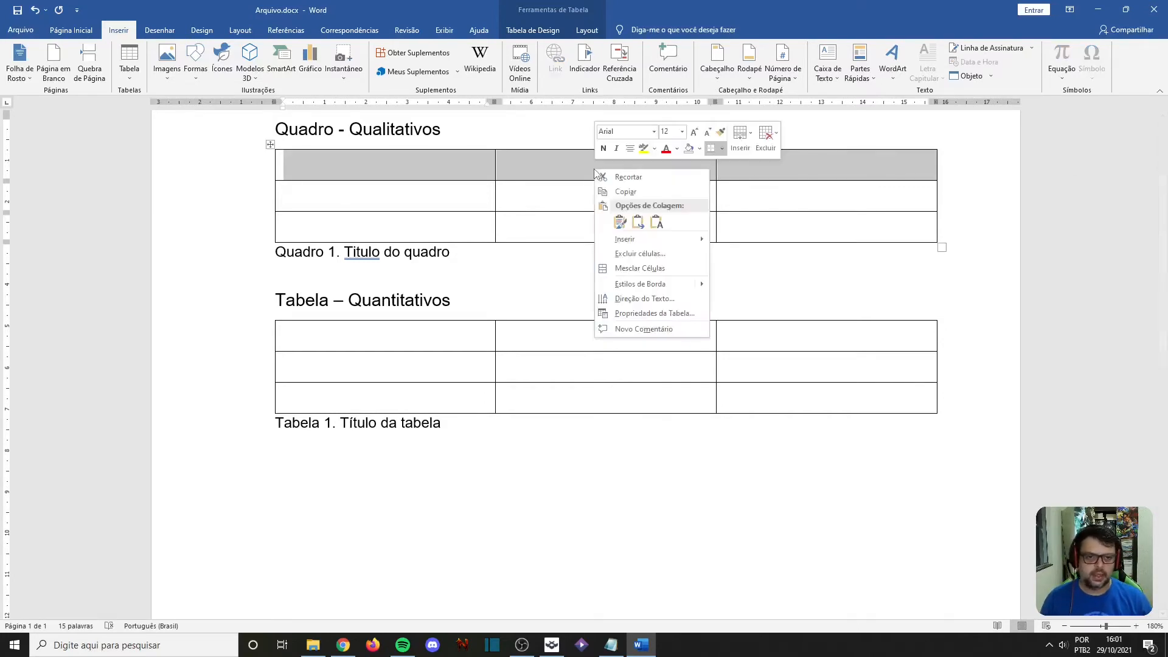
left_click(665, 270)
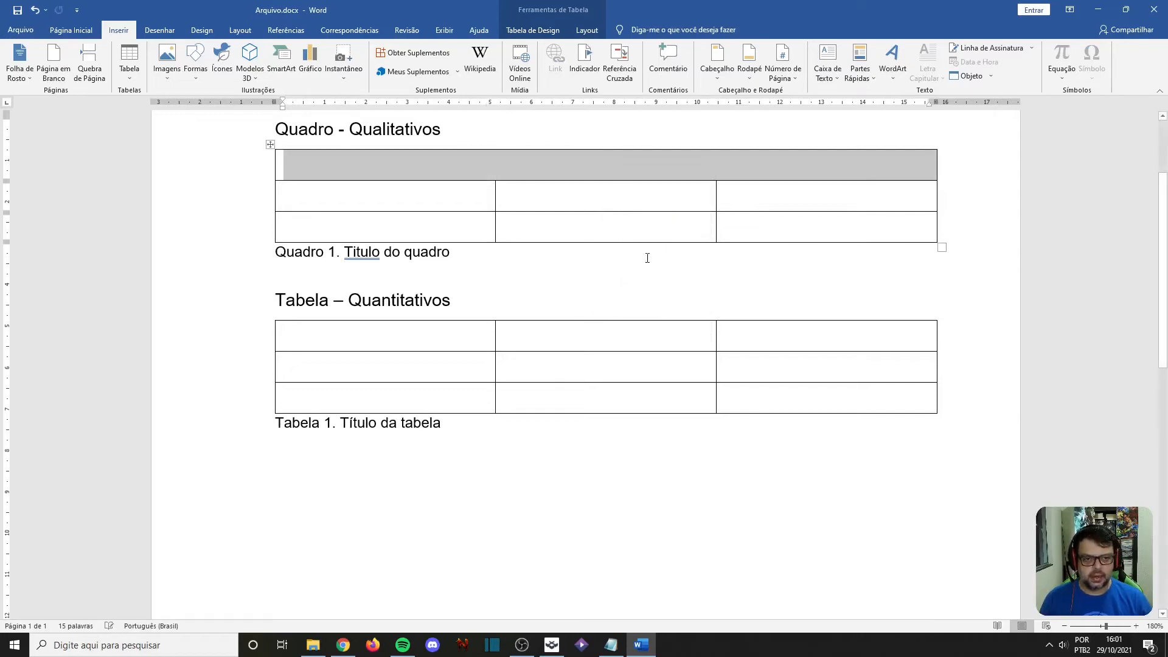
Undo the merge of the first row's cells in the table under "Quadro - Qualitativos".
left_click(378, 170)
left_click(348, 330)
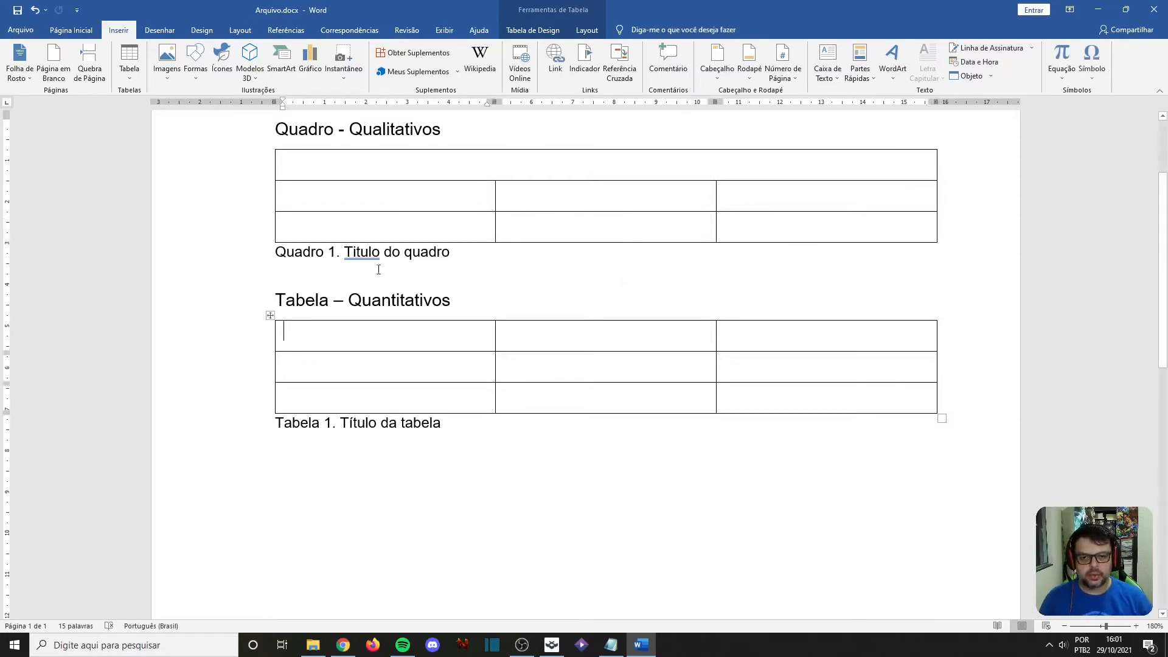
left_click(381, 194)
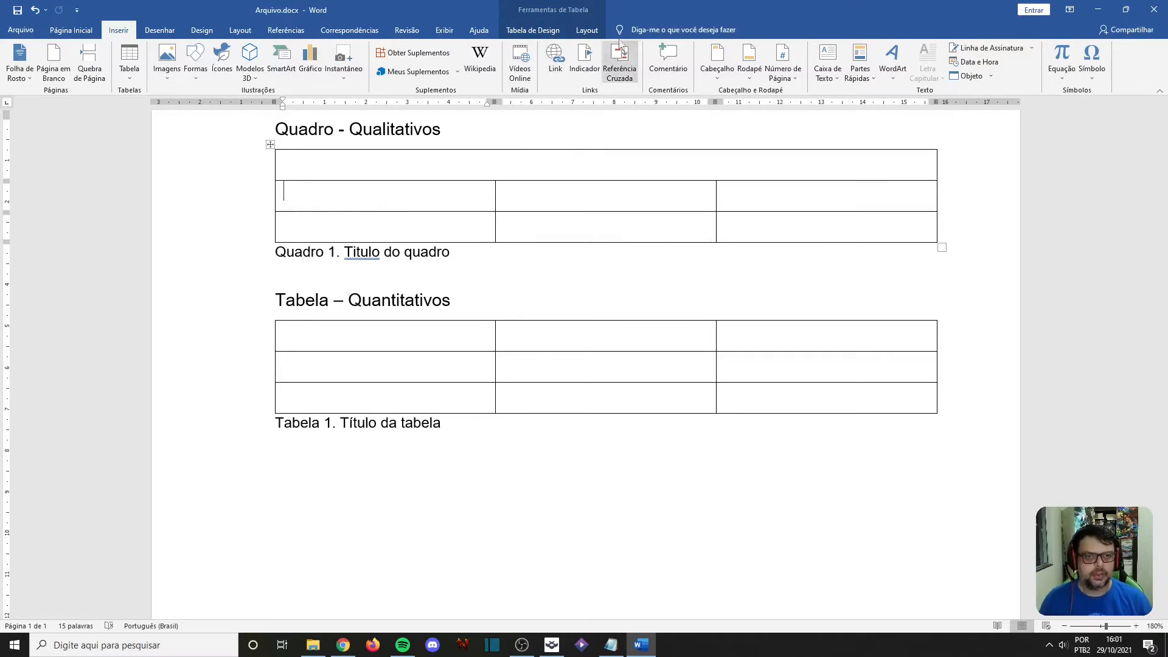
left_click(562, 31)
left_click(586, 31)
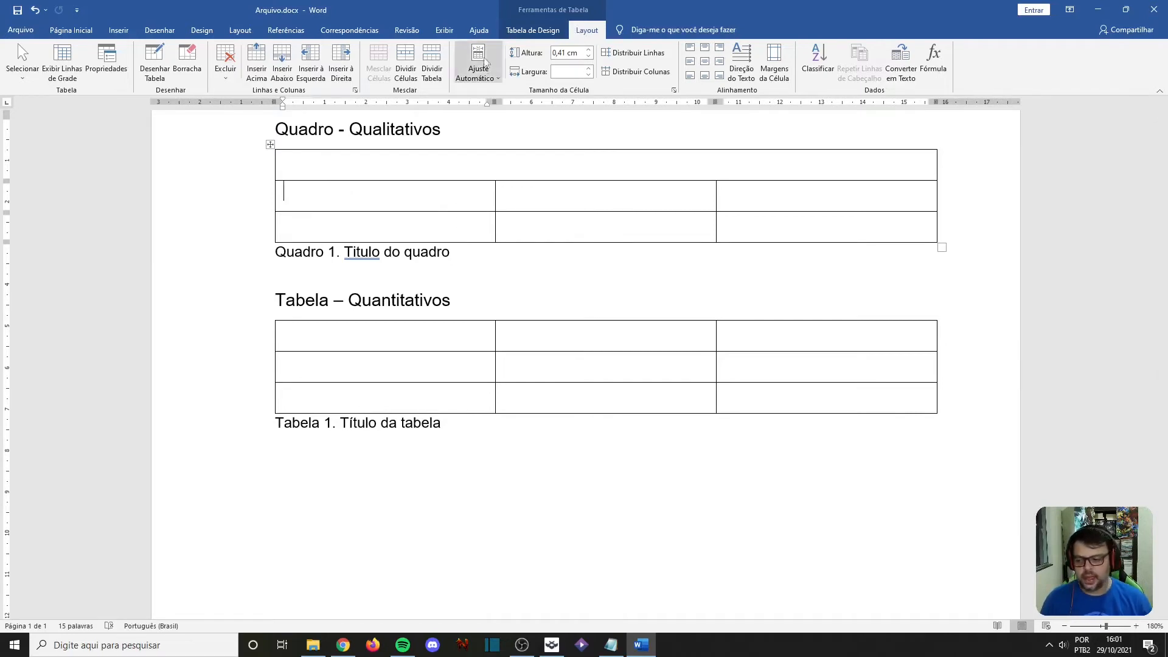
left_click(413, 155)
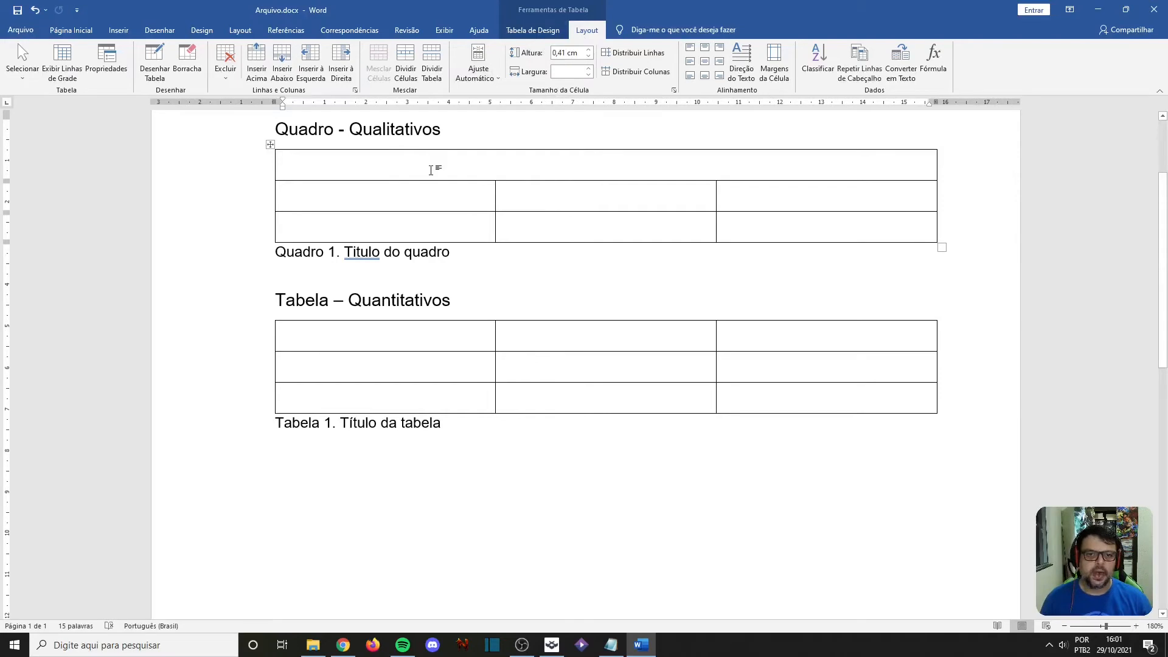
key("ctrl+z")
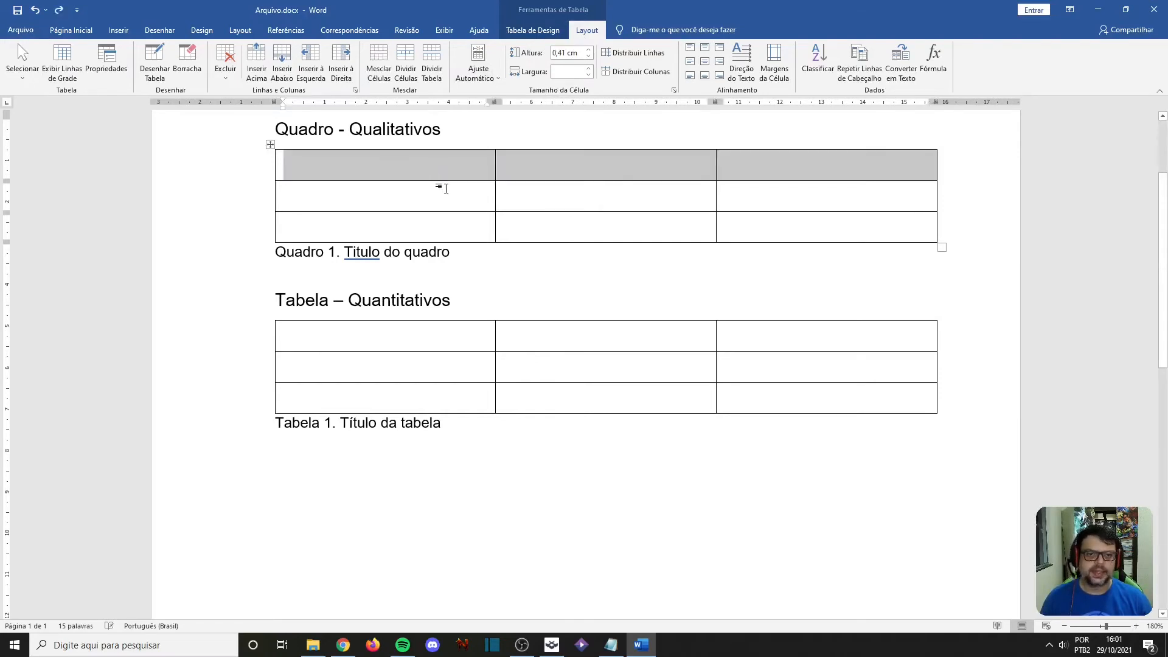
Merge the first row's three cells again in the "Quadro - Qualitativos" table, using the Merge Cells command.
left_click(446, 189)
left_click_drag(418, 162, 753, 169)
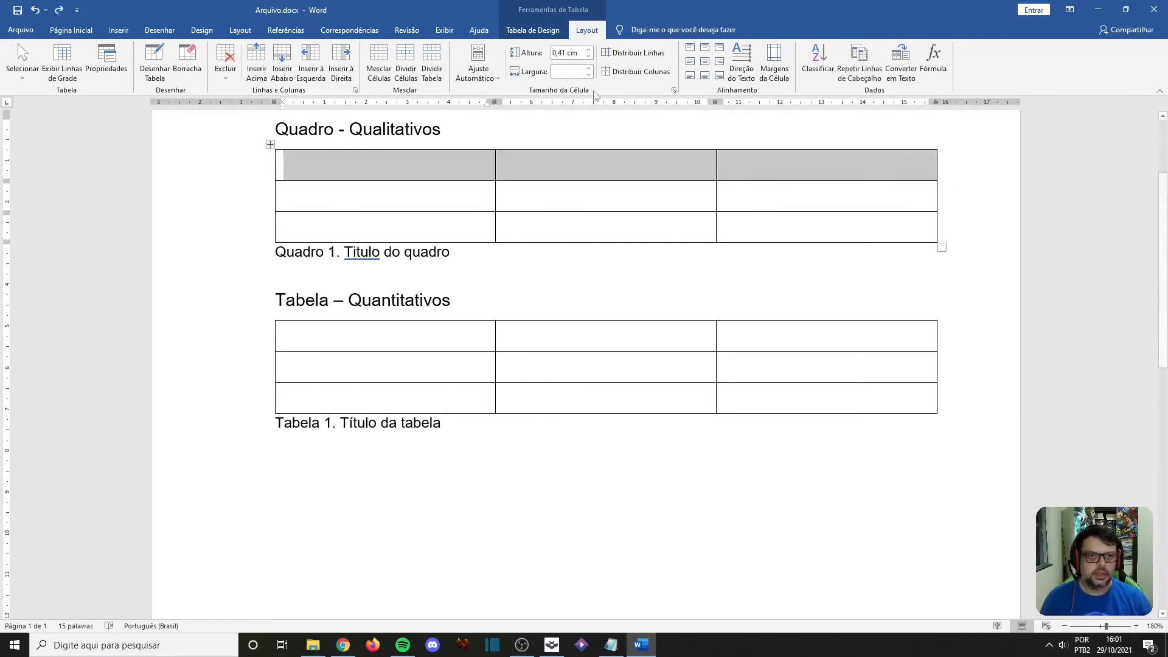
left_click(379, 67)
left_click(393, 176)
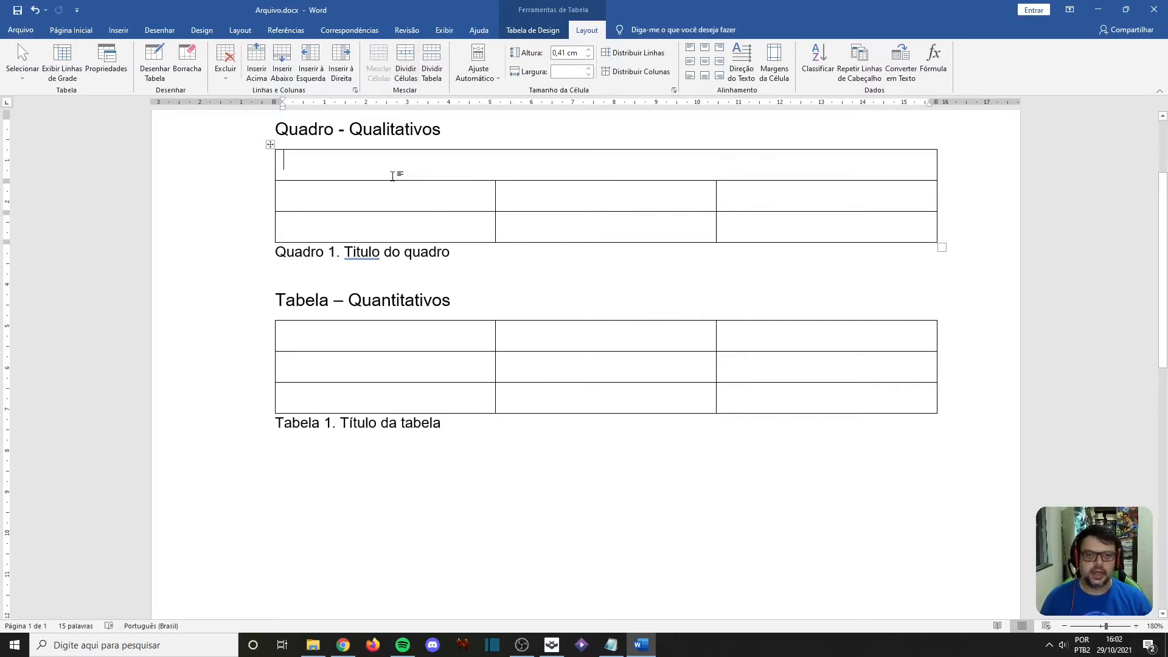
Split the merged first-row cell of the "Quadro - Qualitativos" table into 5 columns and 1 row.
left_click(406, 69)
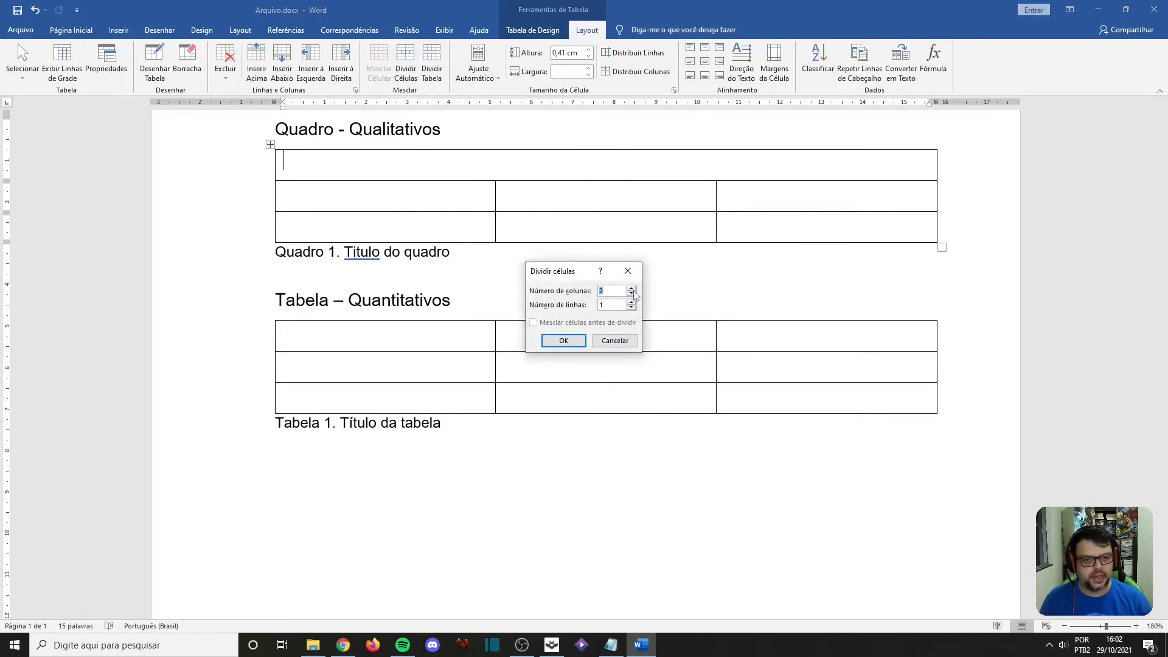
type("5")
key("Return")
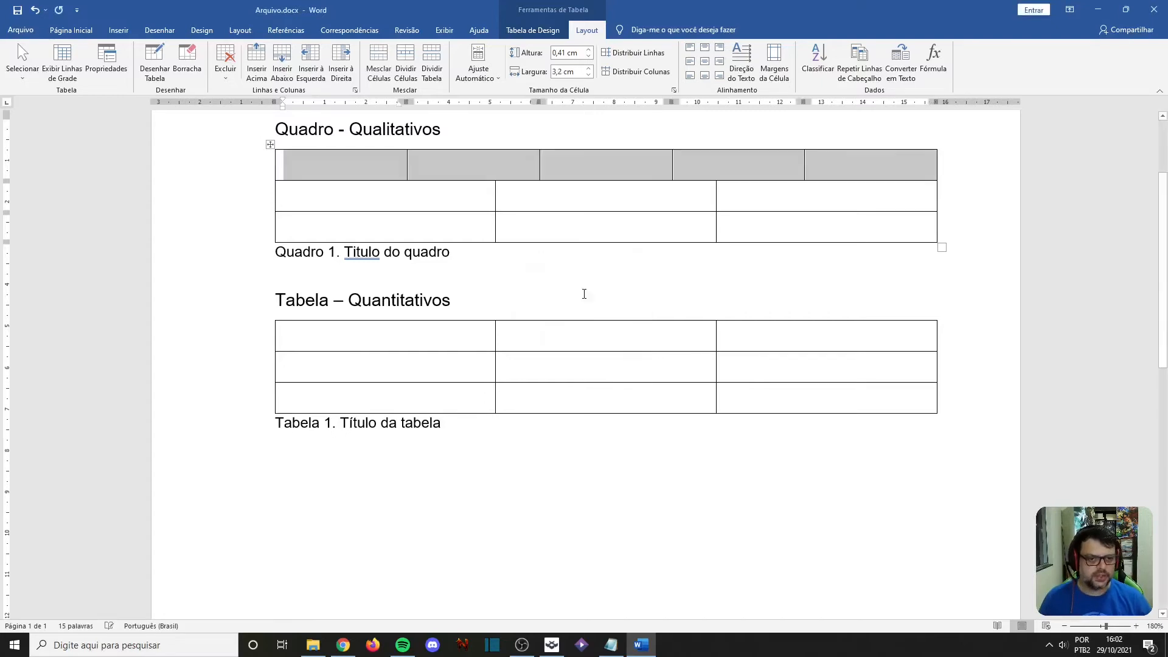
left_click(453, 205)
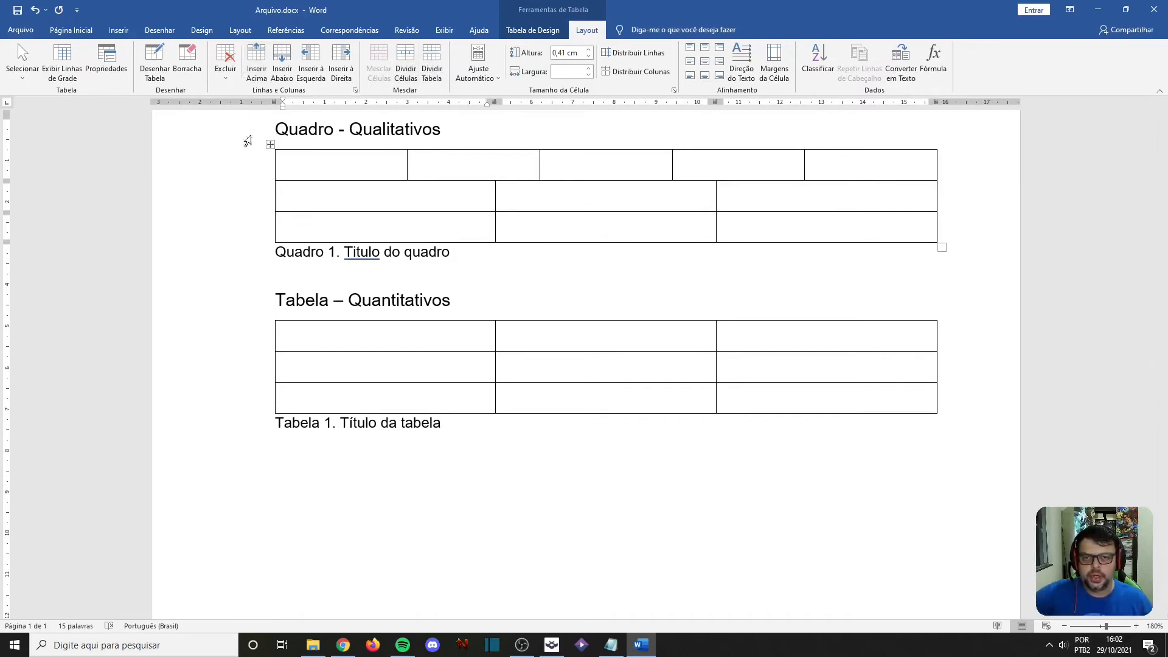
Delete the five-cell first row of the "Quadro - Qualitativos" table, and undo the deletion.
left_click_drag(321, 169, 901, 169)
left_click(228, 73)
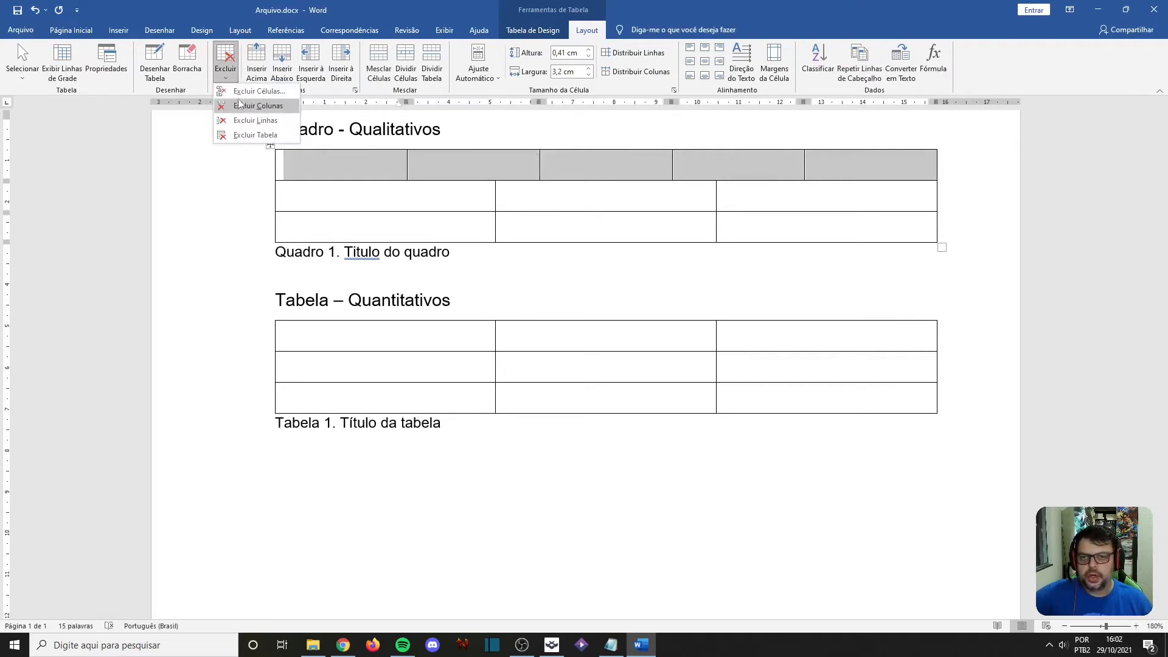
left_click(255, 120)
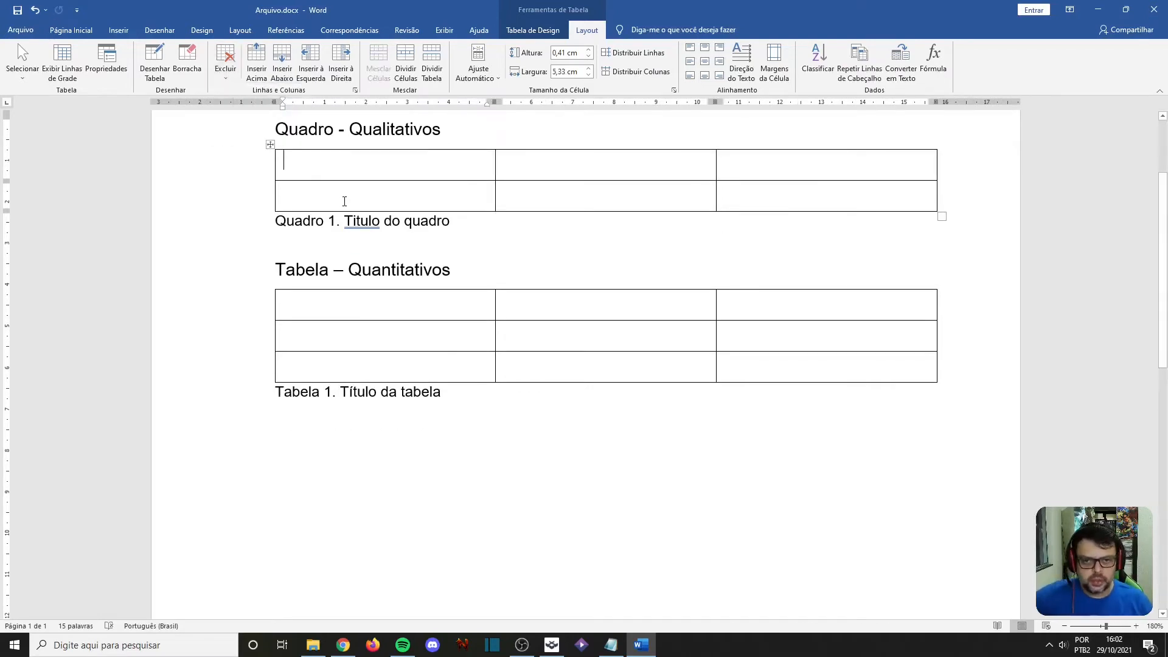
left_click(35, 11)
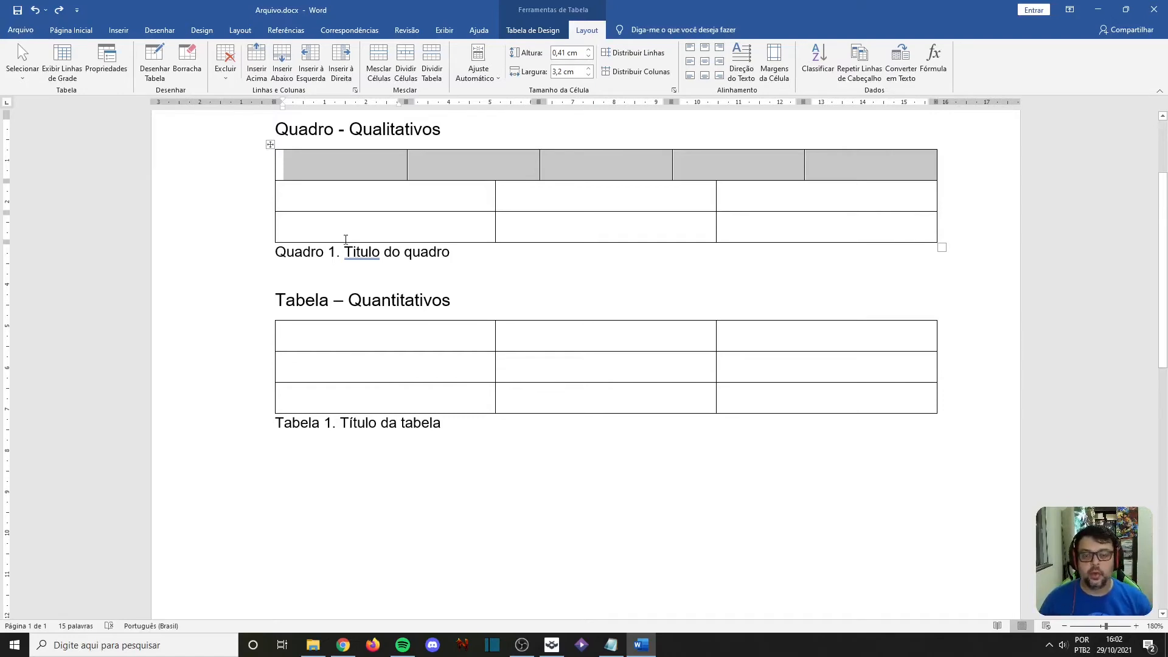
left_click(365, 204)
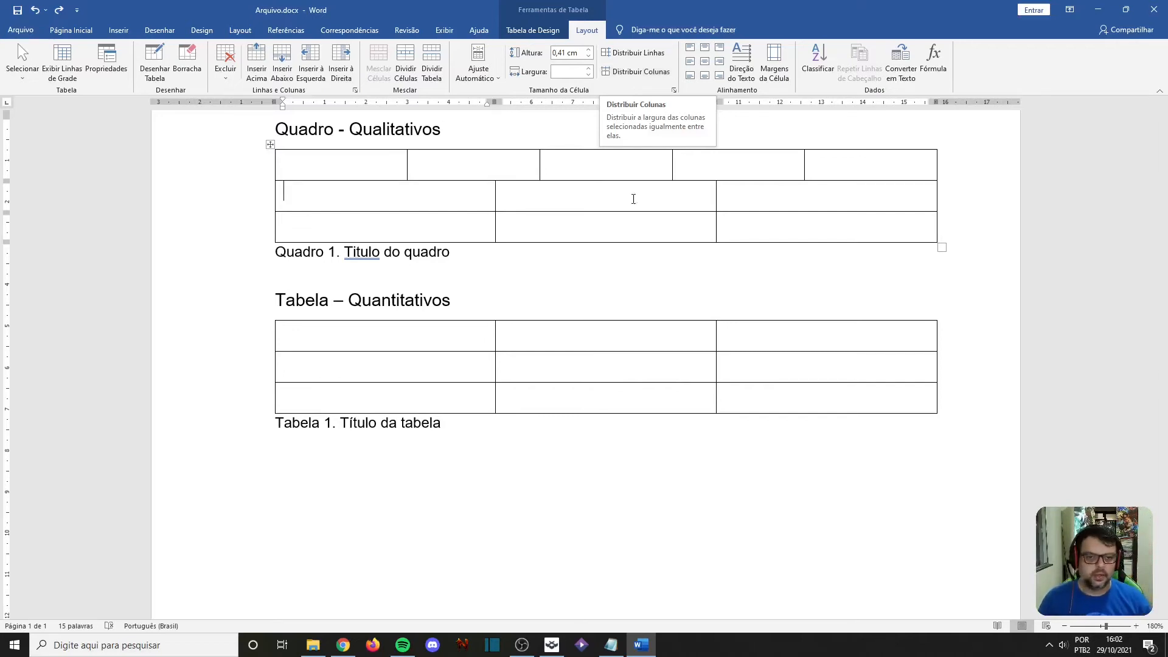
Distribute the columns evenly across the whole table under "Tabela – Quantitativos".
left_click_drag(399, 341, 737, 393)
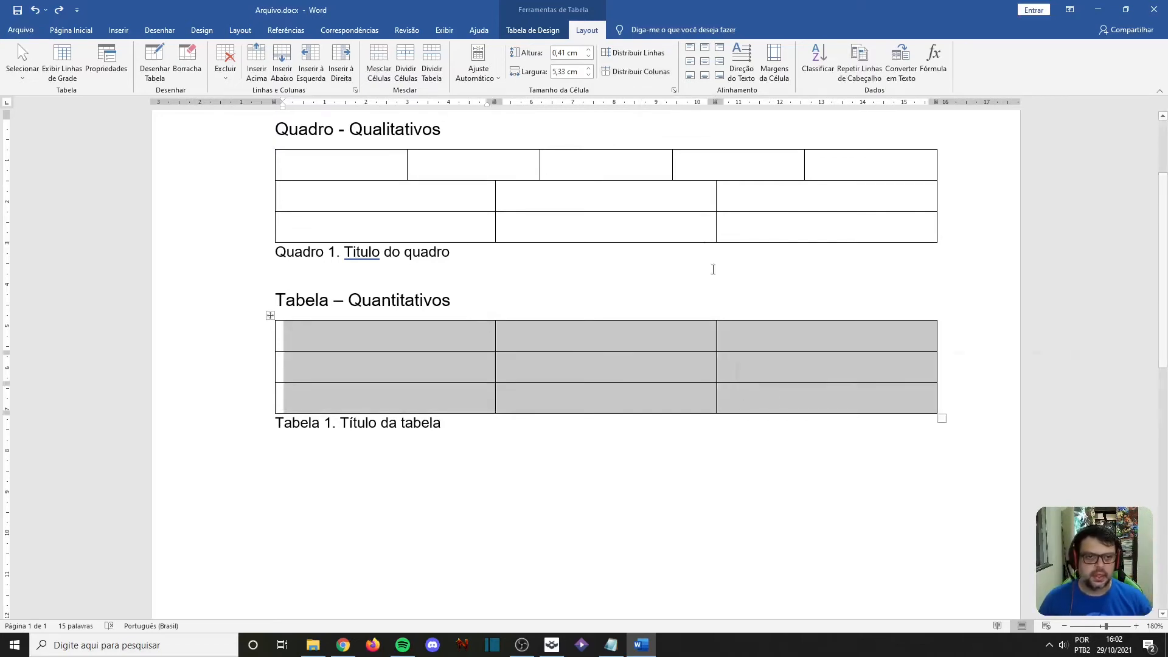
left_click(631, 72)
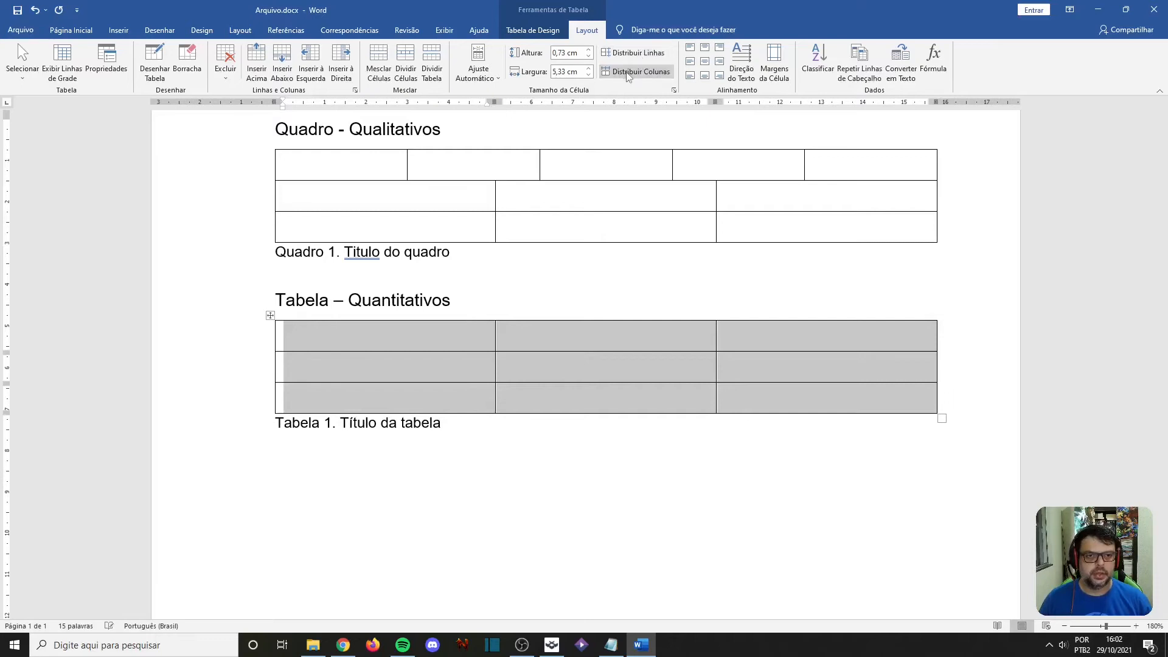
left_click(482, 379)
left_click_drag(395, 331, 831, 384)
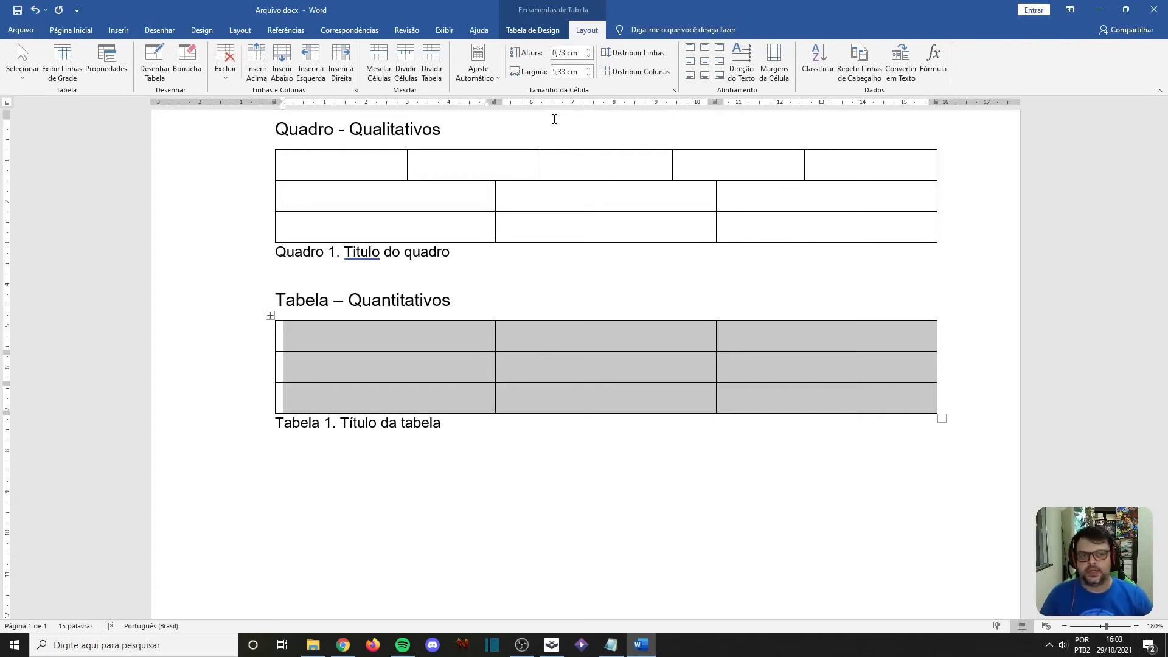
Add an empty line below the caption "Tabela 1. Título da tabela" and insert the picture Brasão.jpg there from the Imagens folder.
left_click(484, 444)
key("Return")
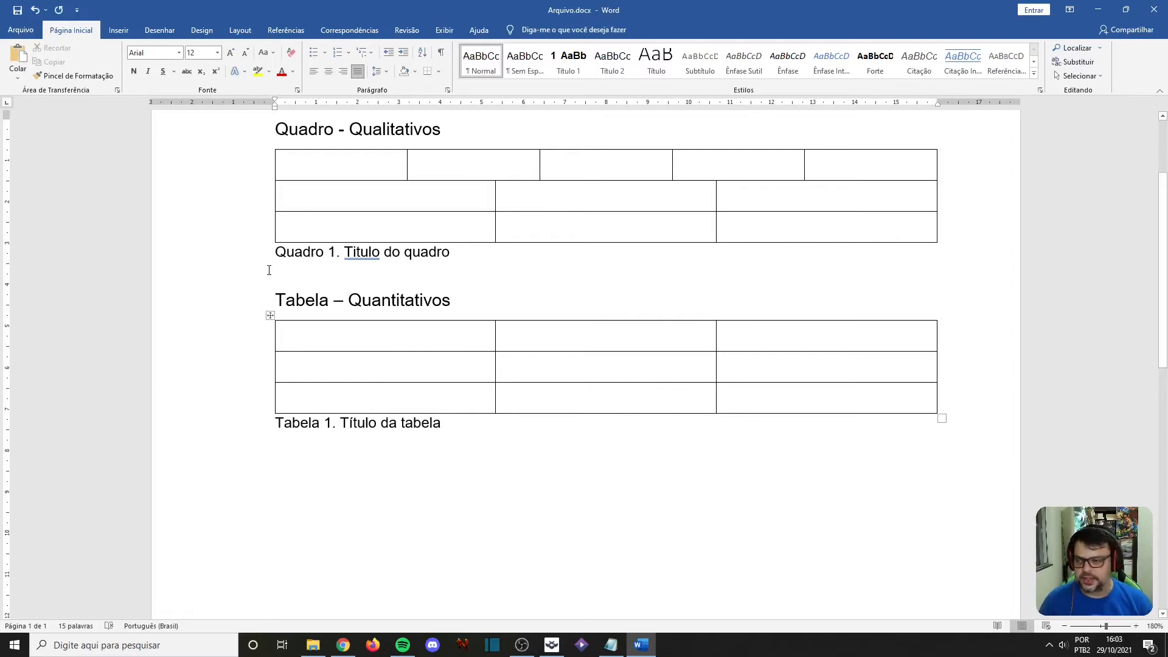
left_click(119, 30)
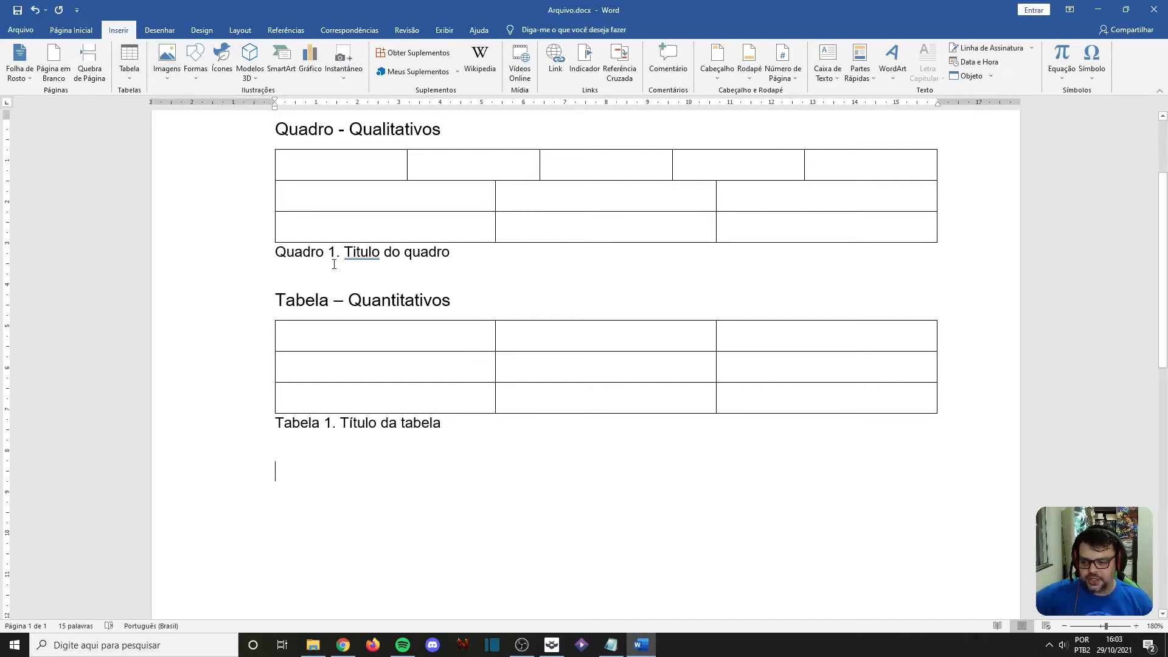
left_click(166, 64)
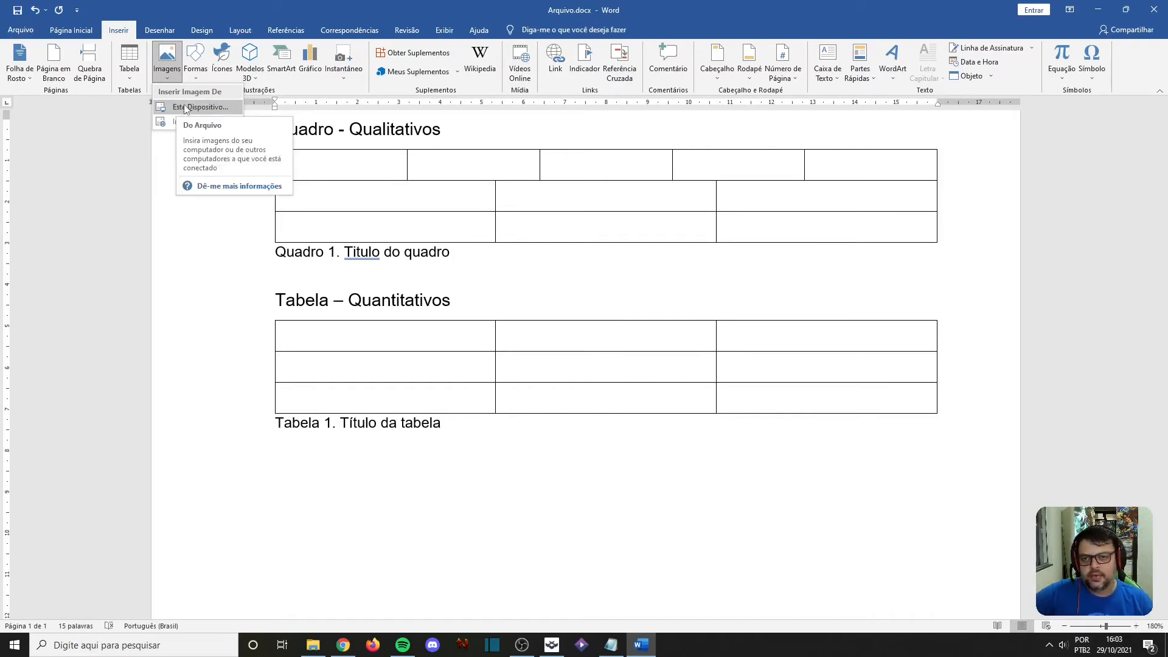
left_click(177, 109)
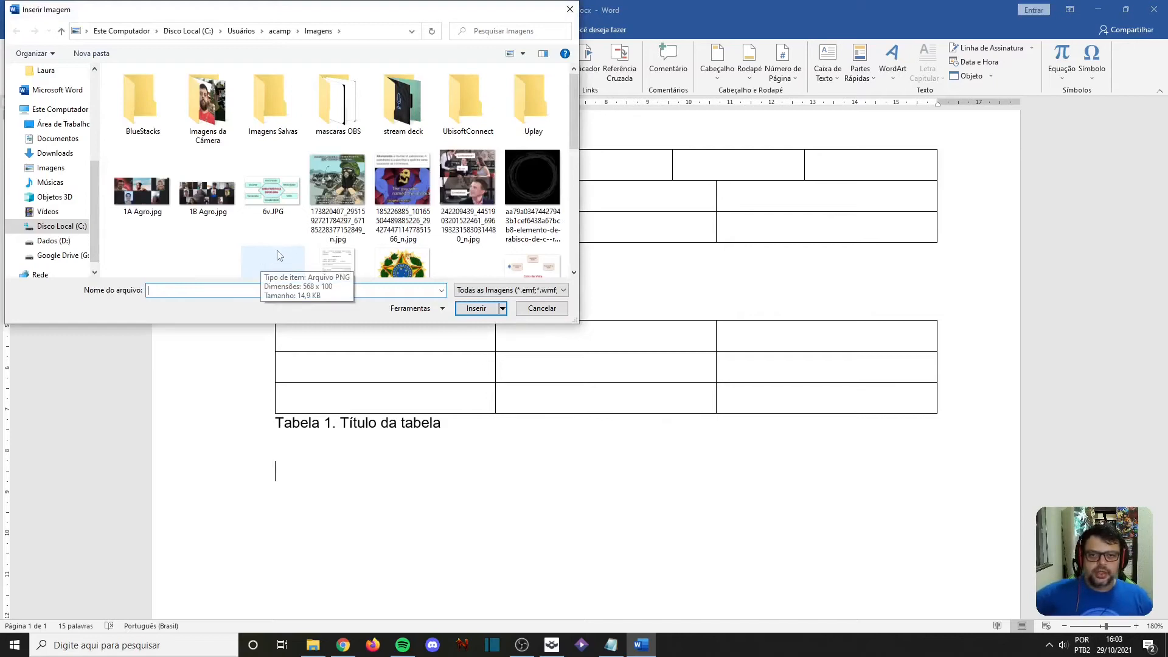
scroll(271, 213, "down", 3)
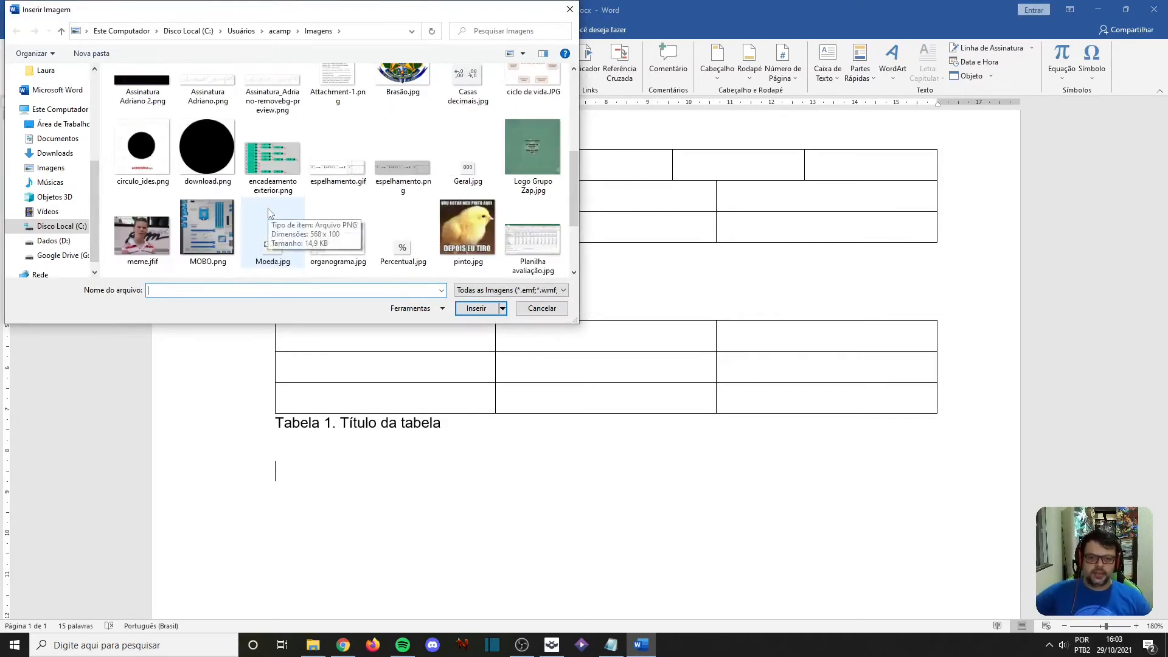
scroll(365, 219, "down", 2)
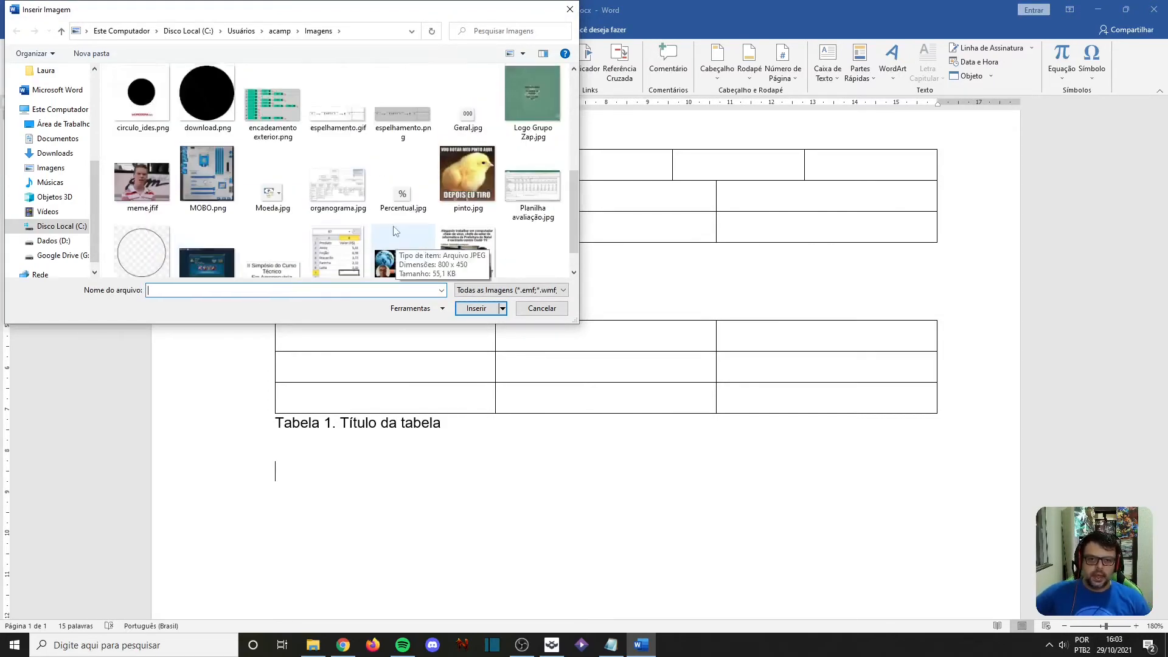
scroll(399, 204, "up", 3)
left_click(401, 207)
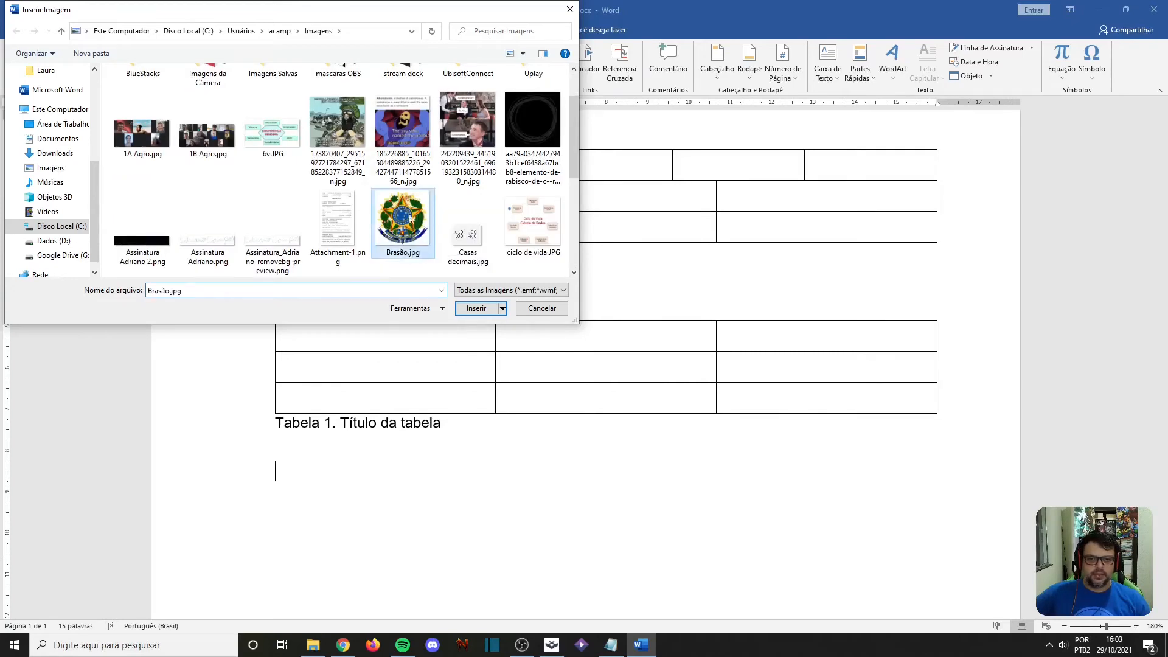
left_click(476, 308)
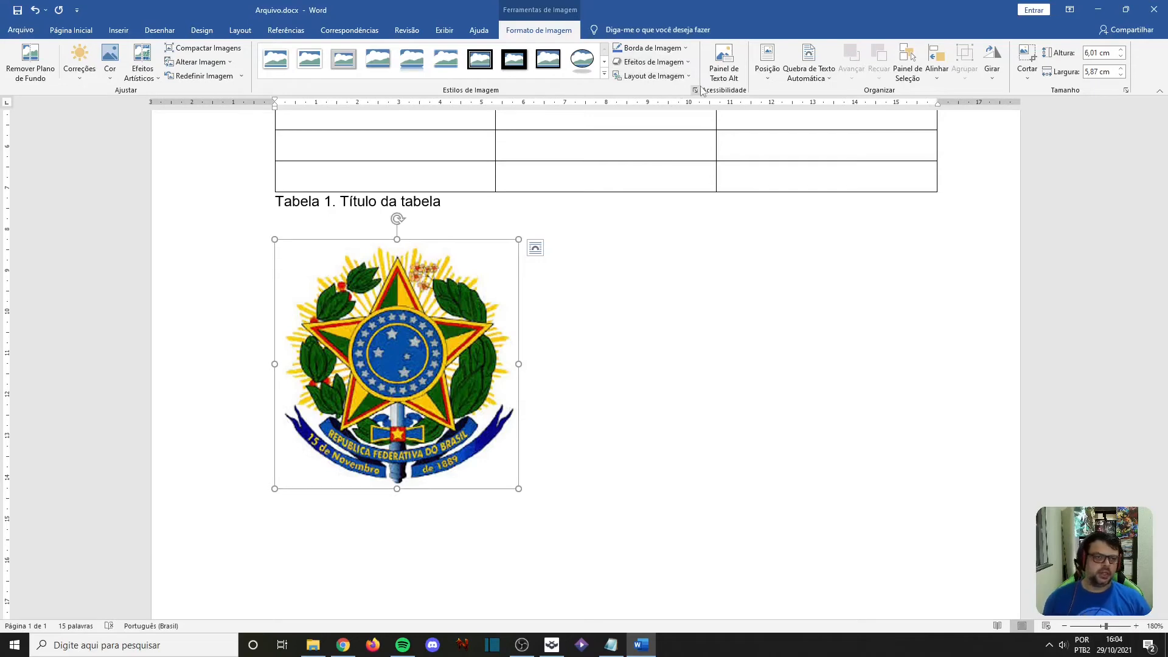
Examine the position and text-wrapping options for the coat-of-arms picture, and try to move the picture to the right.
left_click(766, 80)
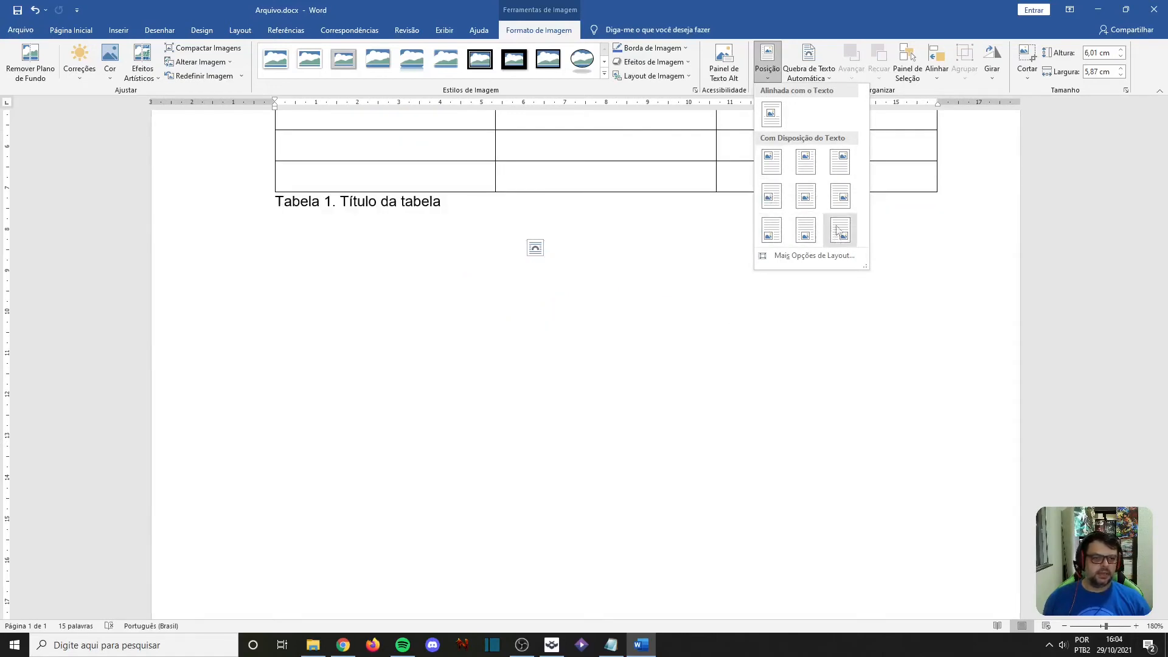
left_click(798, 5)
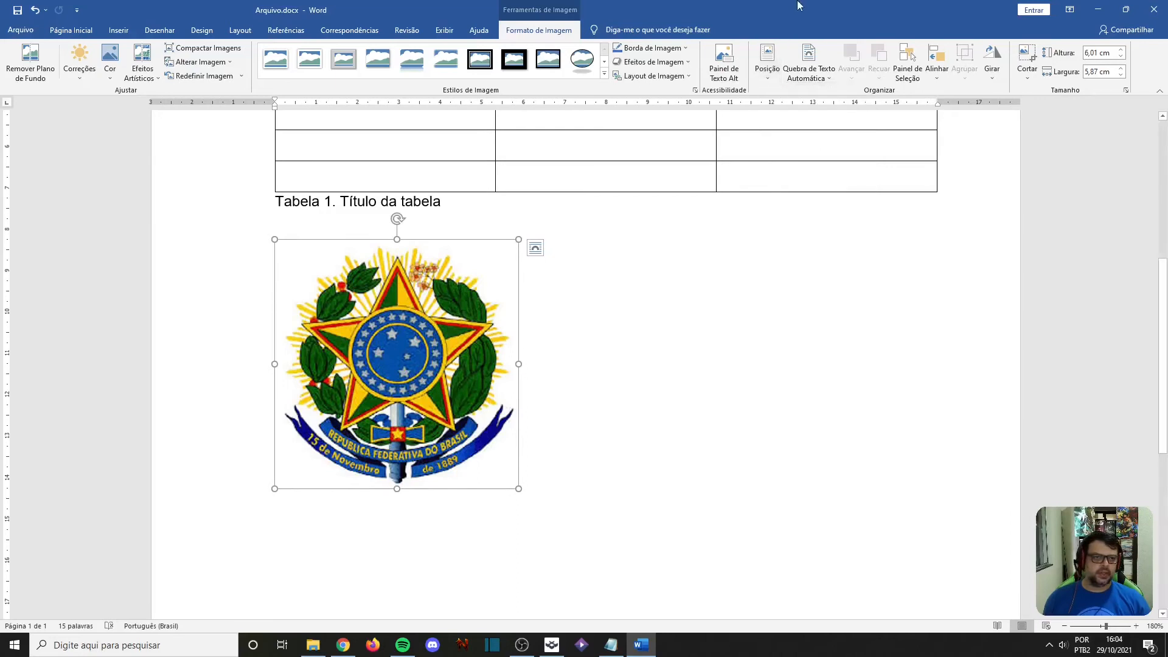
left_click(804, 75)
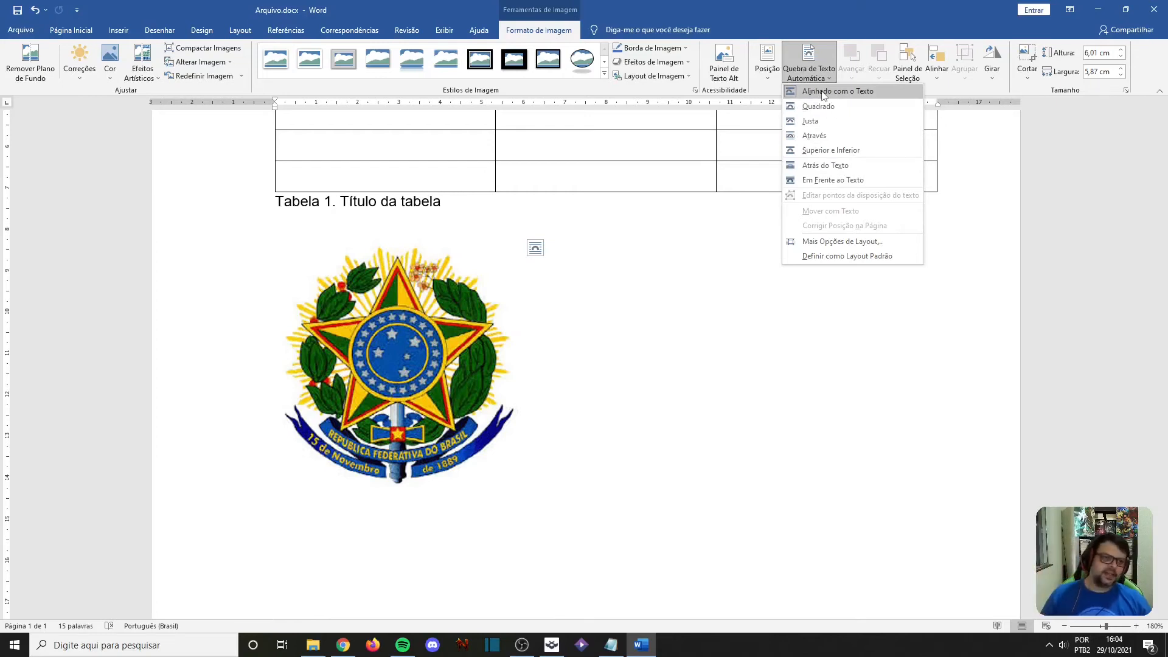
left_click(384, 316)
left_click_drag(384, 315, 569, 326)
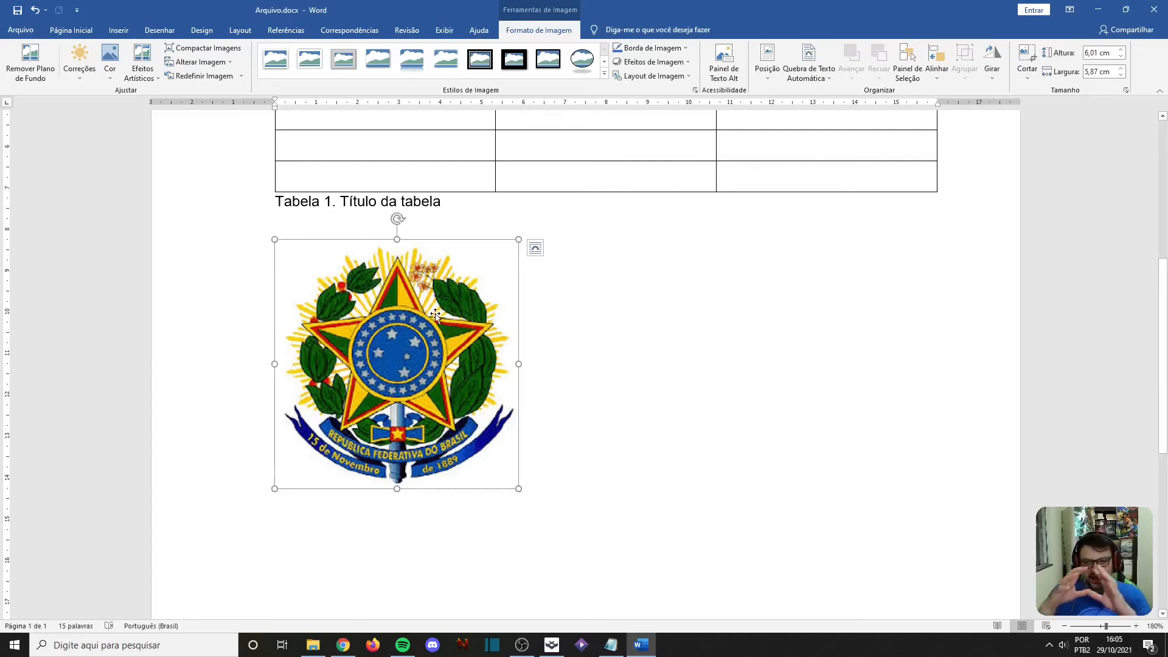
Enter the filler text "adaasdfadfsaa" beside the coat-of-arms picture, and undo it.
left_click(547, 303)
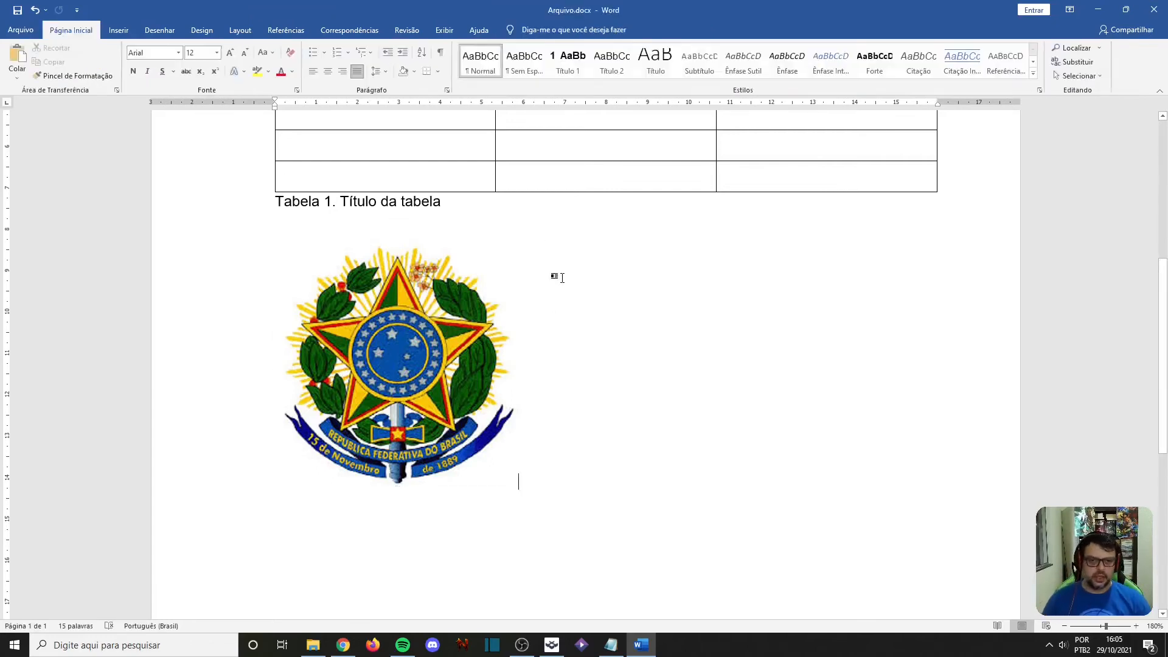
type("adaasdfadfsaa")
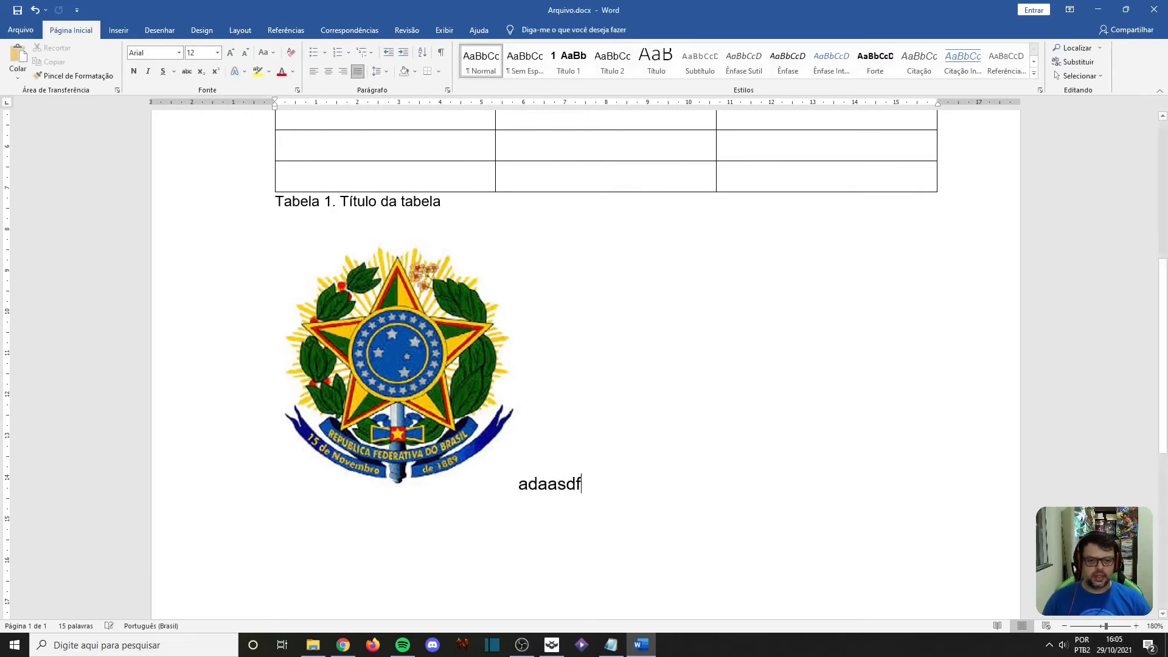
left_click(415, 458)
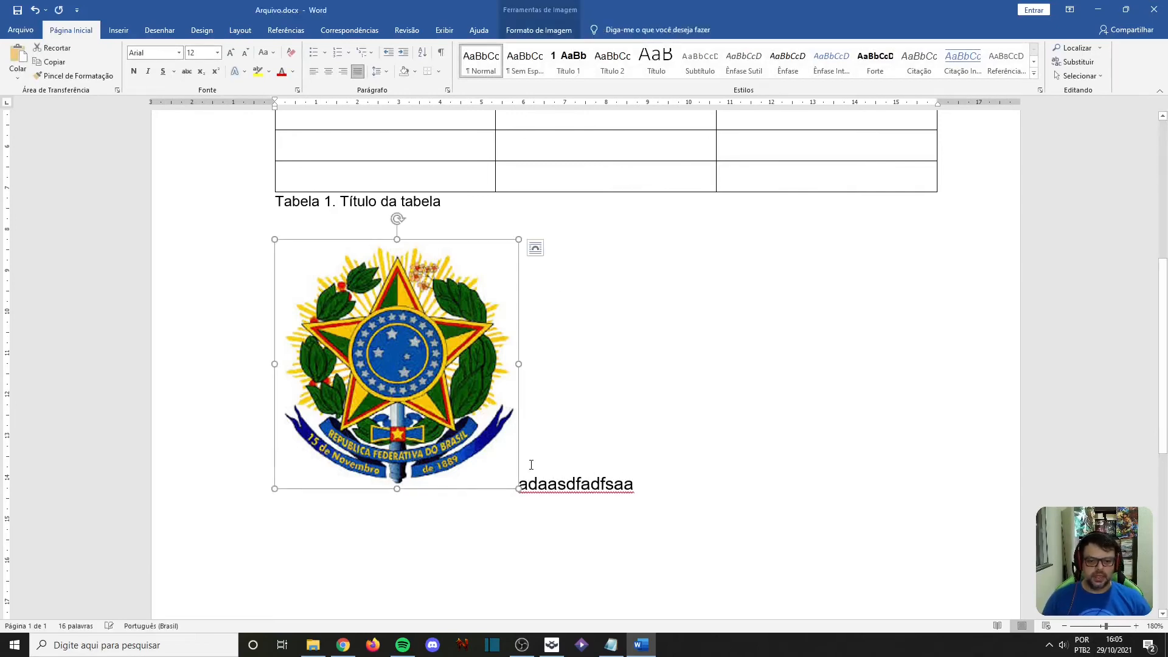
key("ctrl+z")
Set the coat-of-arms picture's text wrapping to Justa and move it toward the middle of the page.
left_click(434, 361)
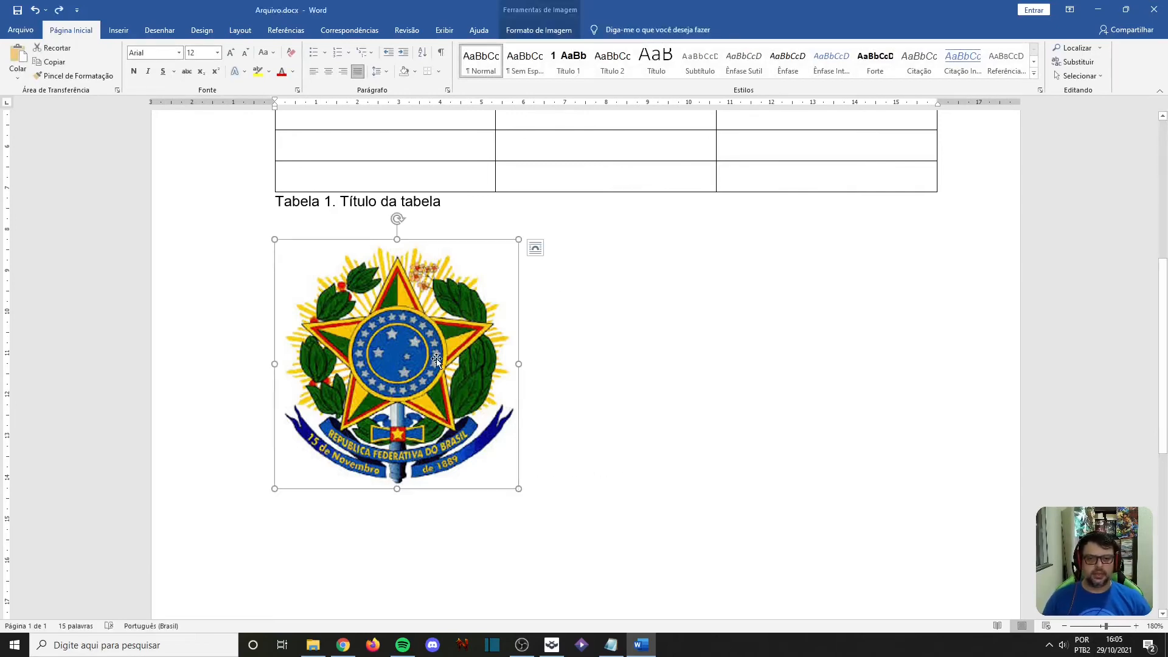
left_click(565, 35)
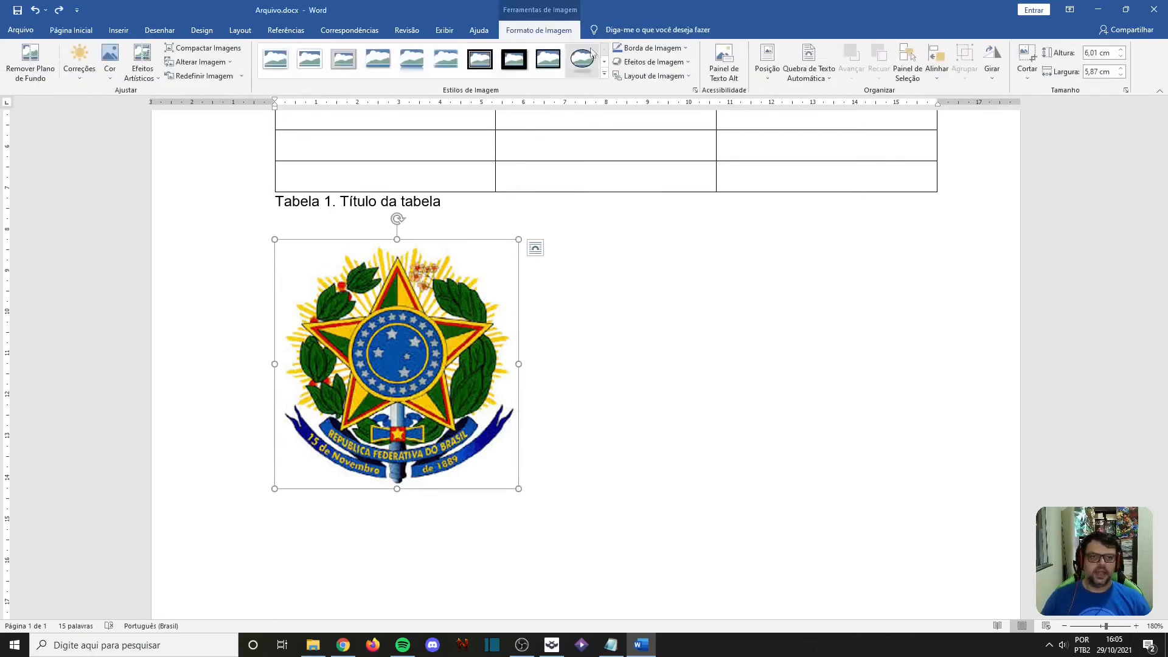
left_click(787, 81)
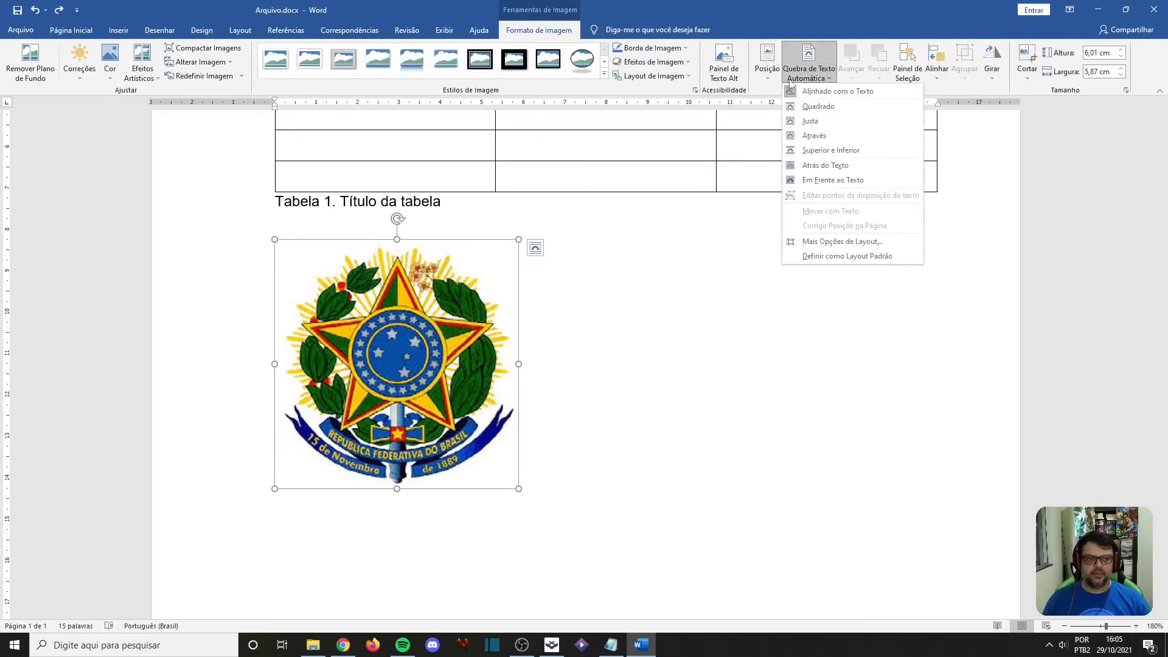
left_click(809, 121)
left_click_drag(441, 334, 600, 345)
left_click(768, 64)
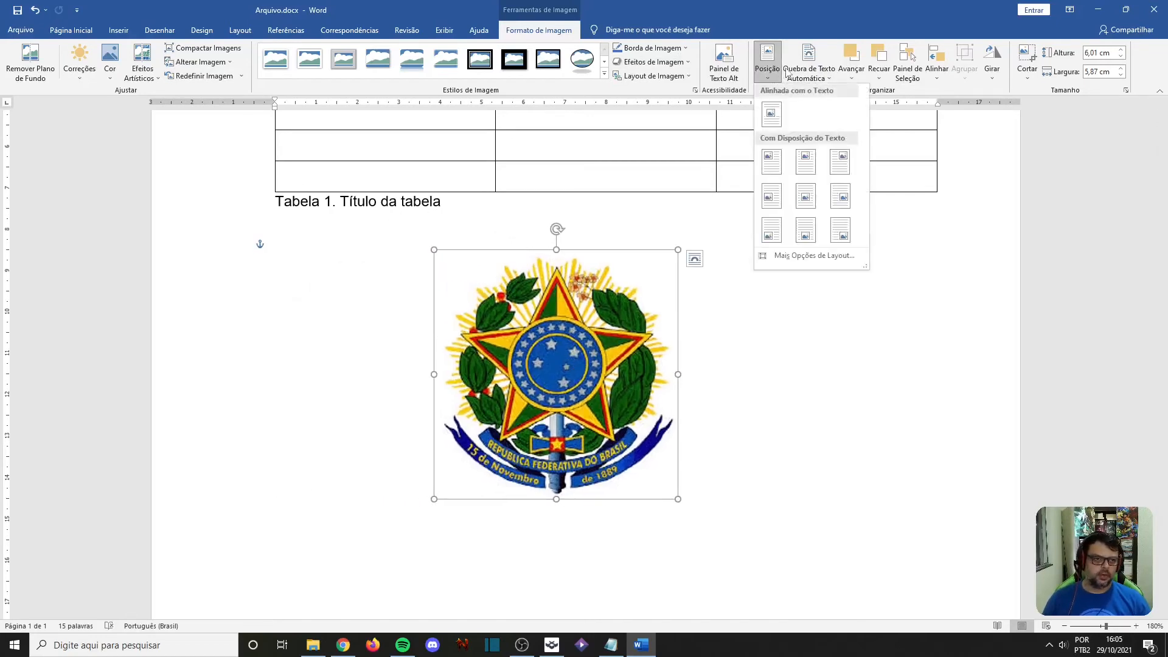
left_click(808, 70)
left_click(673, 304)
left_click_drag(555, 340, 599, 345)
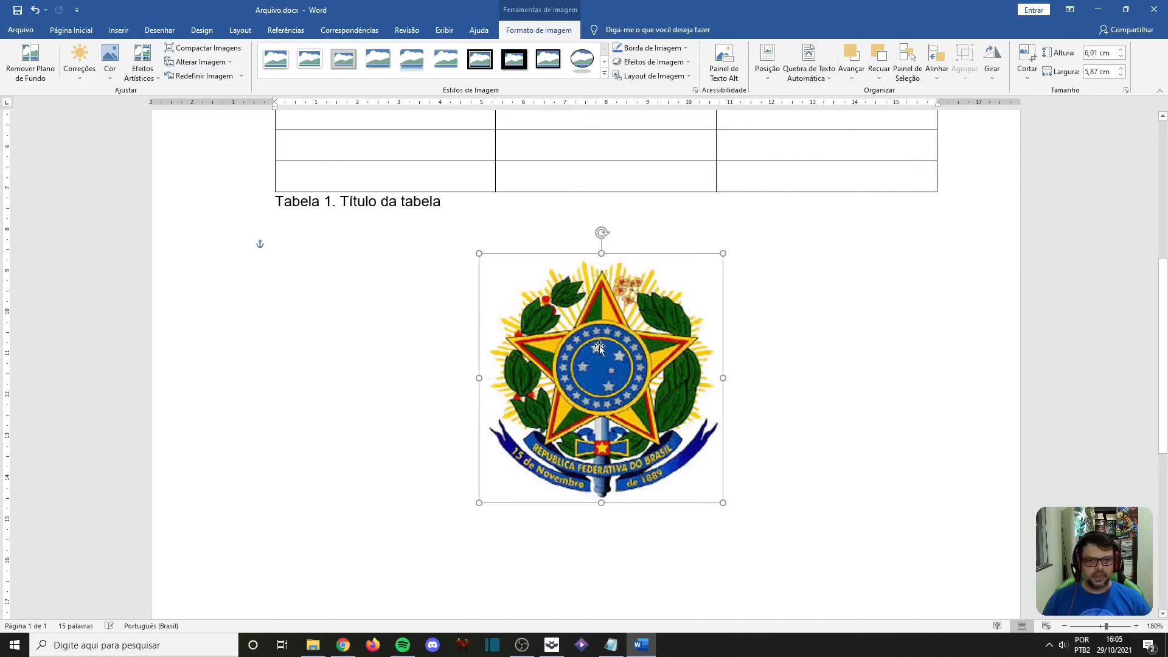
Set the coat-of-arms picture's text wrapping to Superior e Inferior and move it to the left margin, just below the Tabela 1 caption.
left_click(815, 73)
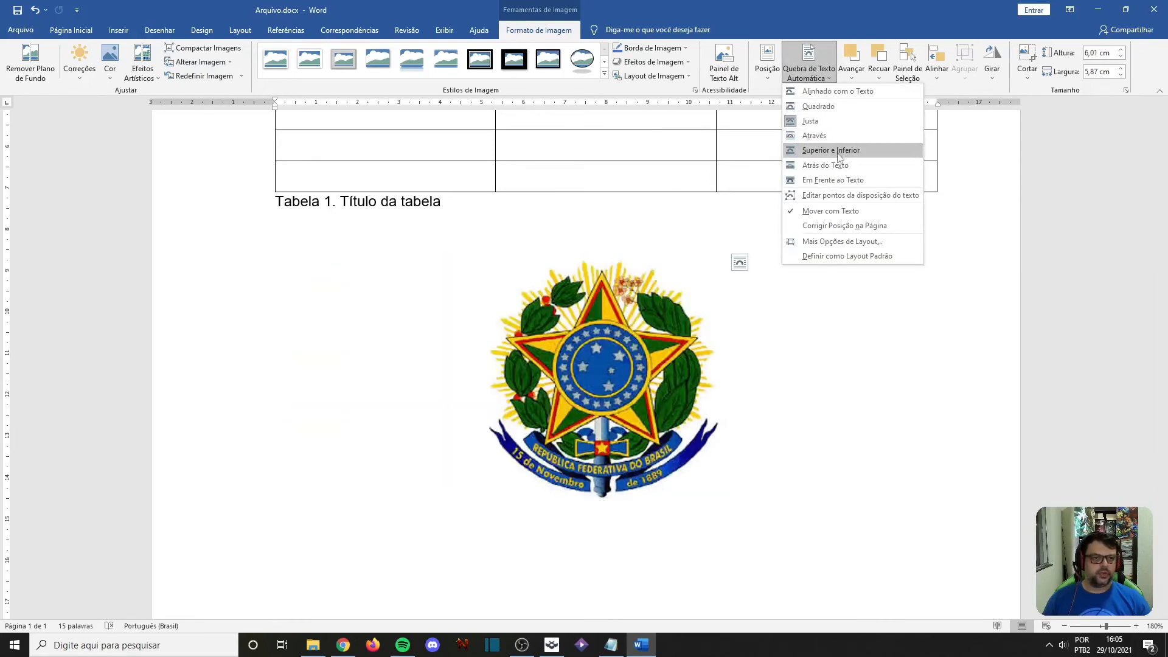
left_click(838, 152)
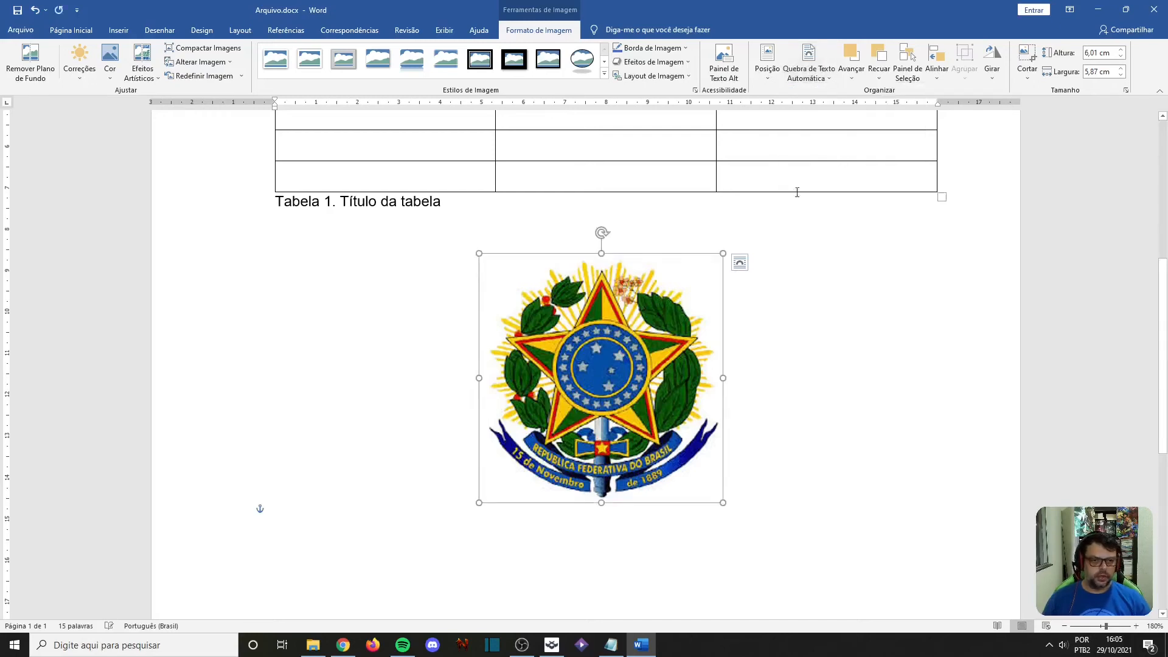
left_click_drag(575, 360, 376, 331)
left_click(605, 268)
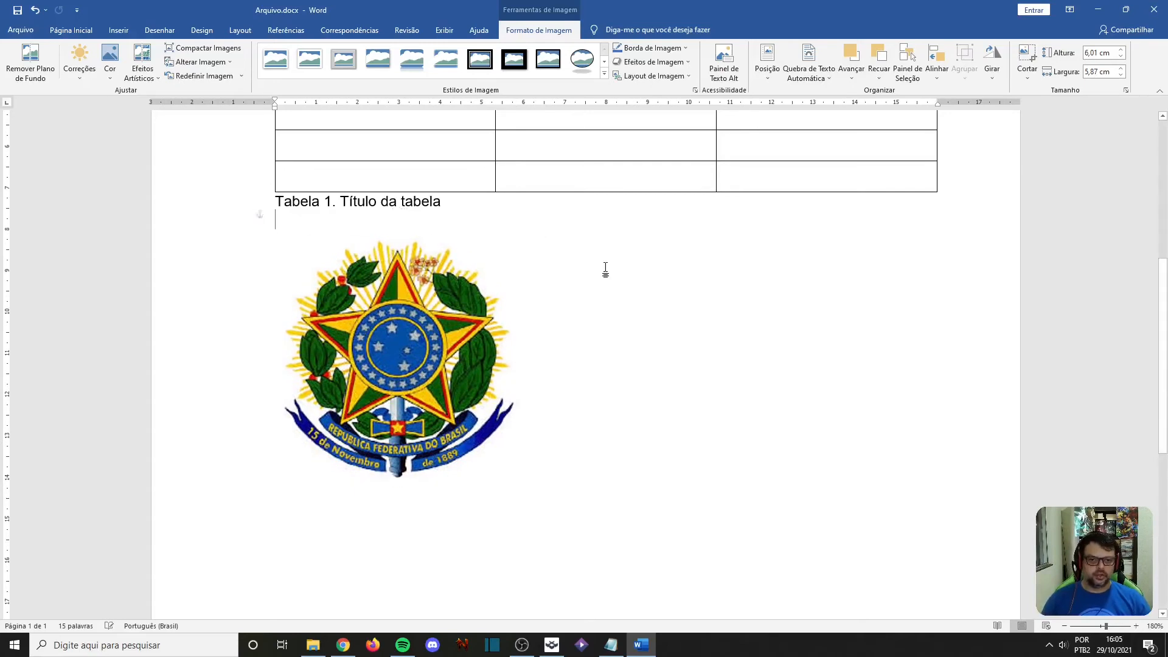
left_click(364, 353)
Enter three lines of filler text below the picture: "Te sçlkj çlksafdjf lçaskjfd lçaksjf dalçkdsf", "Asdfla slkdfj lajksdf çlajskfd" and "Asdfl jalçksjf lçajsfd lkçajsfd".
left_click(356, 504)
type("Te sçlkj çlksafdjf lçaskjfd lçaksjf dalçkdsf")
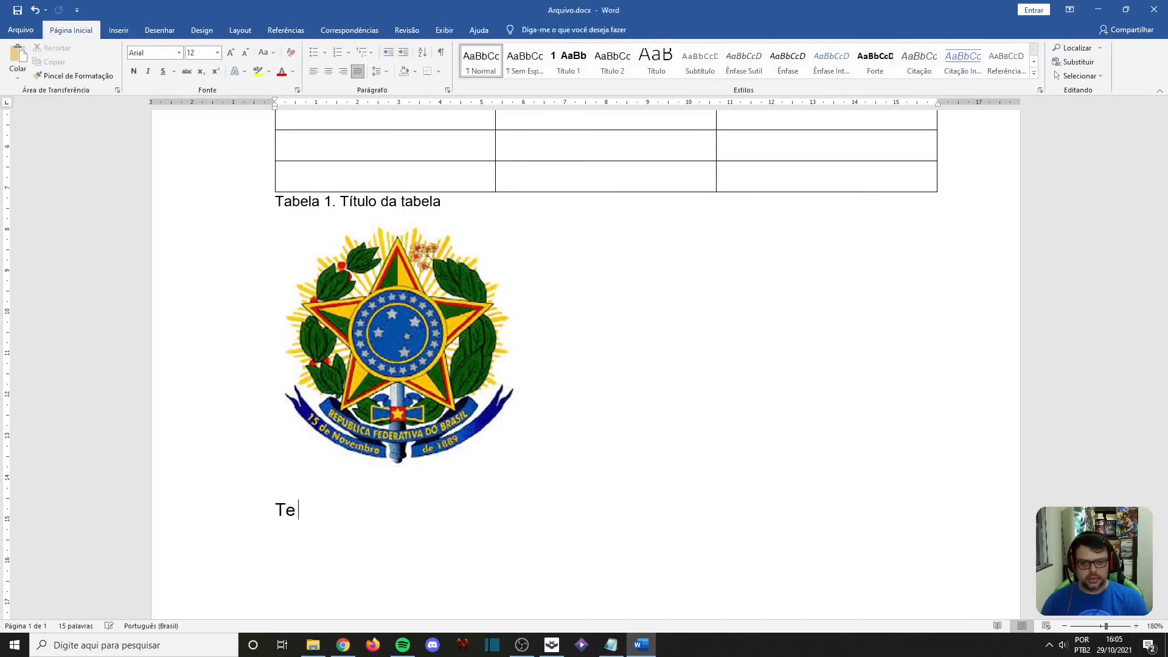
key("Return")
type("Asdfla slkdfj lajksdf çlajskfd")
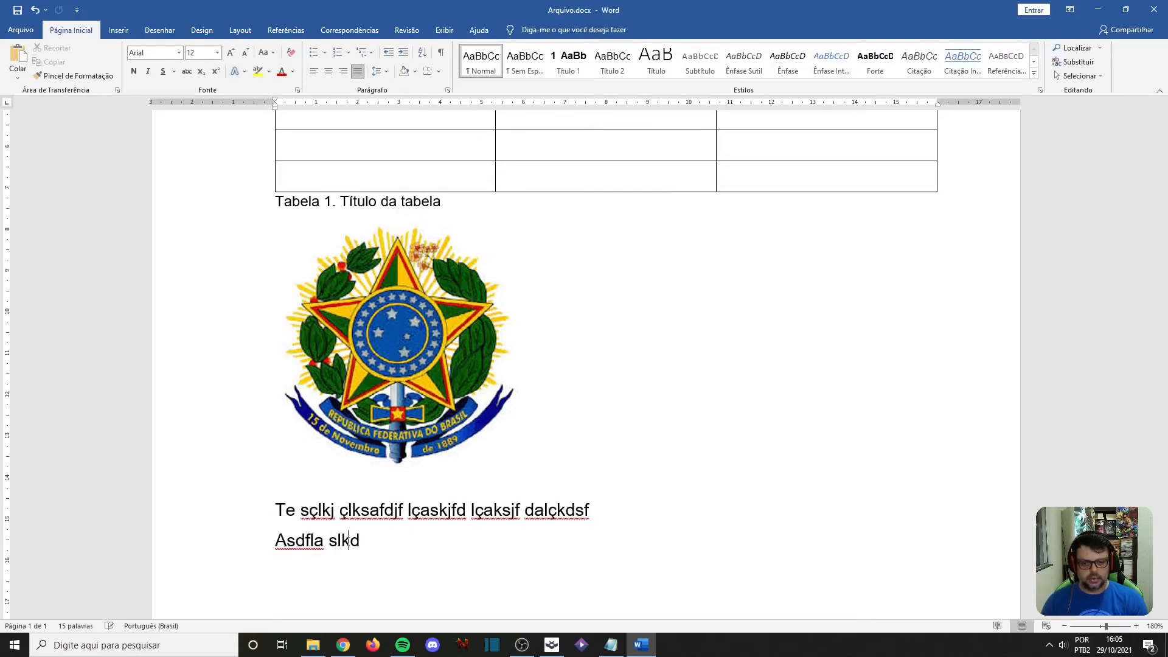
key("Return")
type("Asdfl jalçksjf lçajsfd lkçajsfd")
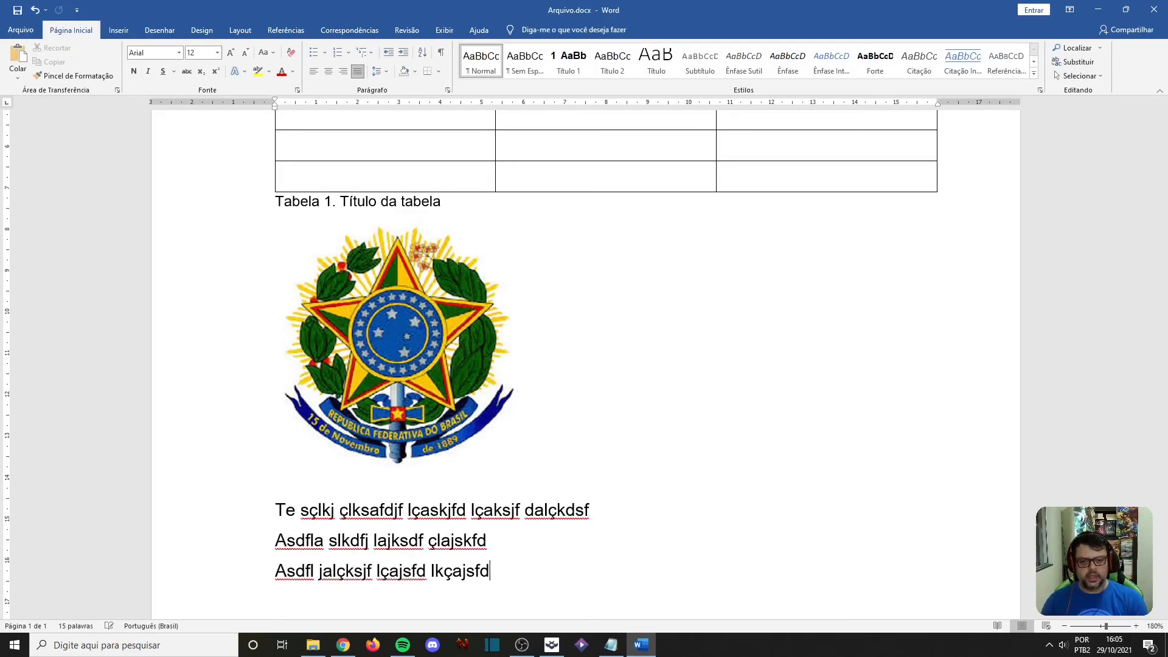
Set the picture's text wrapping to Justa and place it in the middle of the three filler lines.
left_click(371, 362)
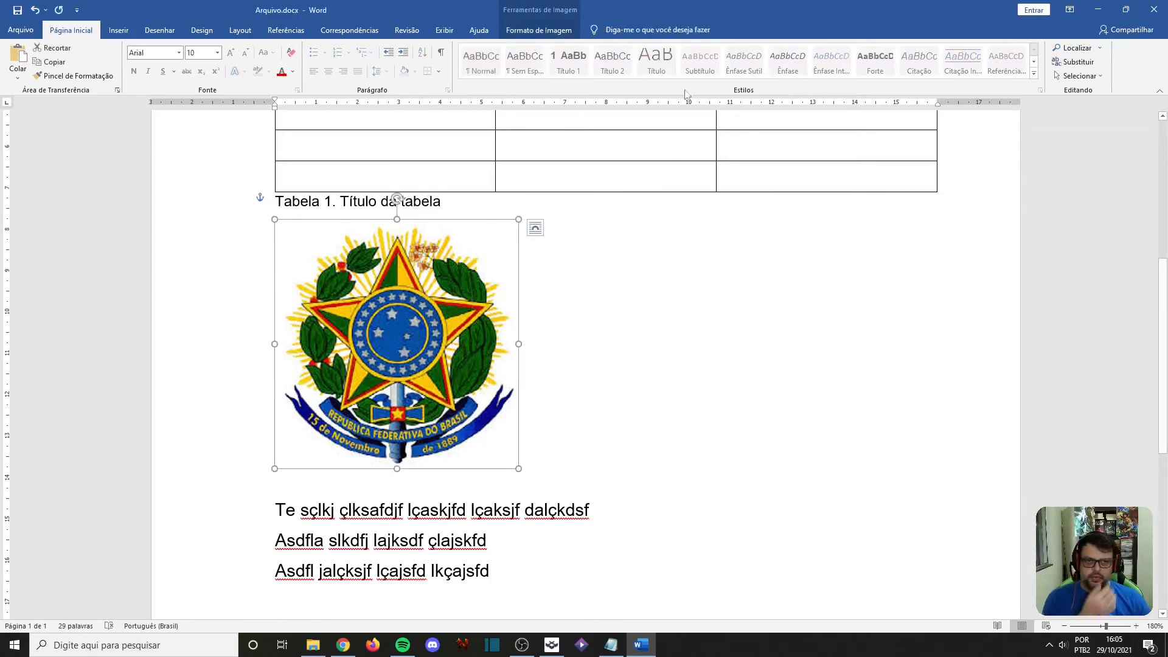
left_click(538, 30)
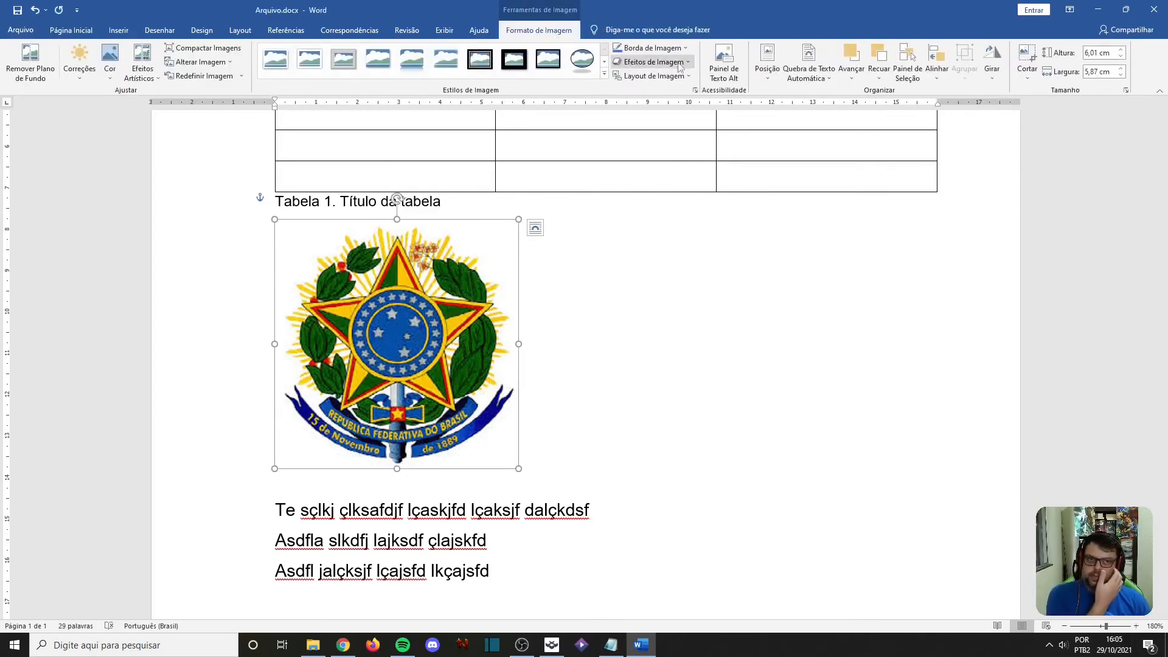
left_click(808, 70)
left_click(824, 129)
left_click(805, 74)
left_click(805, 127)
left_click_drag(474, 300, 643, 314)
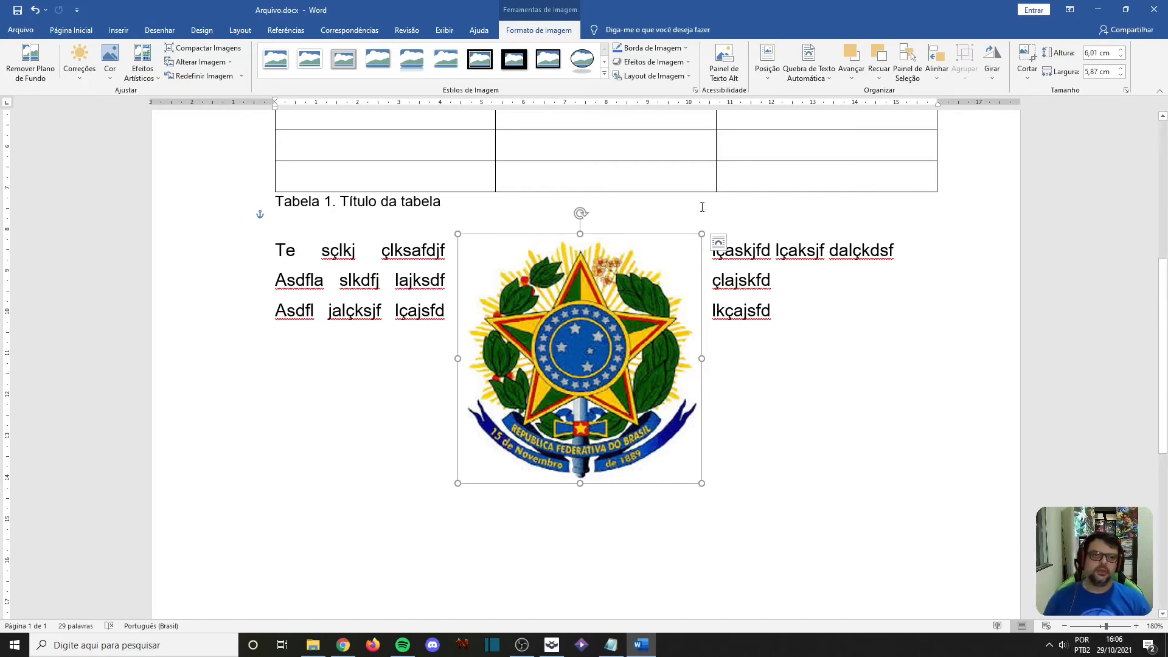
Set the picture's text wrapping to Superior e Inferior and place it between the first and second filler lines.
left_click(812, 53)
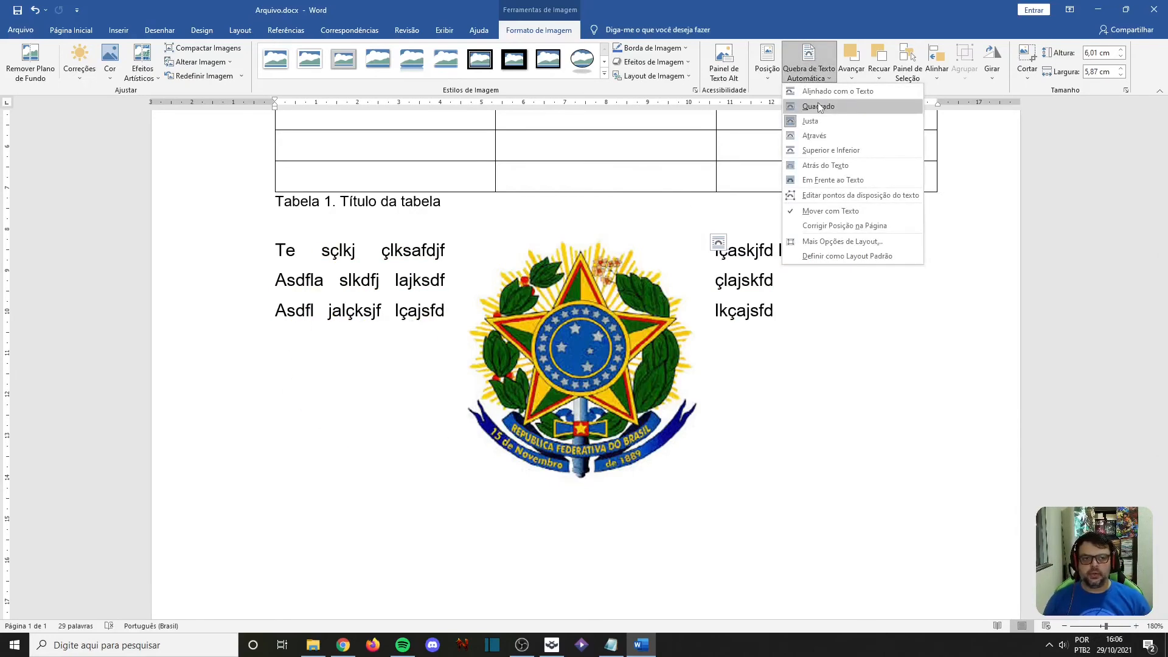
left_click(829, 150)
mouse_move(612, 369)
left_mouse_down()
mouse_move(615, 396)
mouse_move(627, 329)
mouse_move(617, 388)
left_mouse_up()
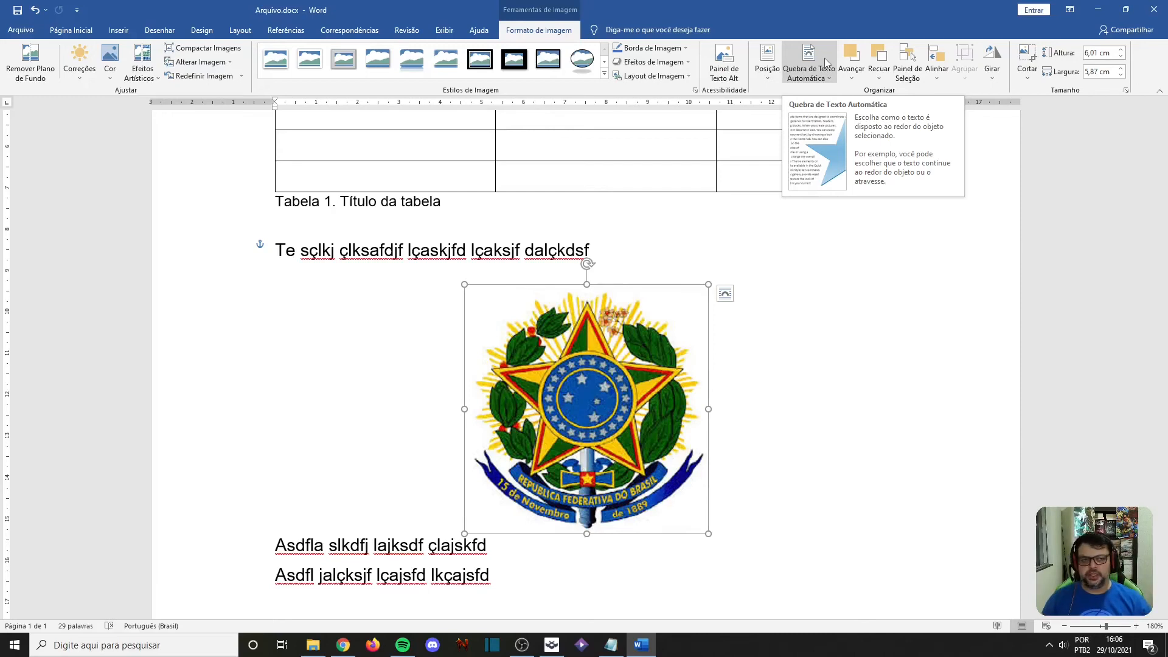
Return the picture's text wrapping to Justa, move it up among the filler lines and place it at the left margin.
left_click(823, 58)
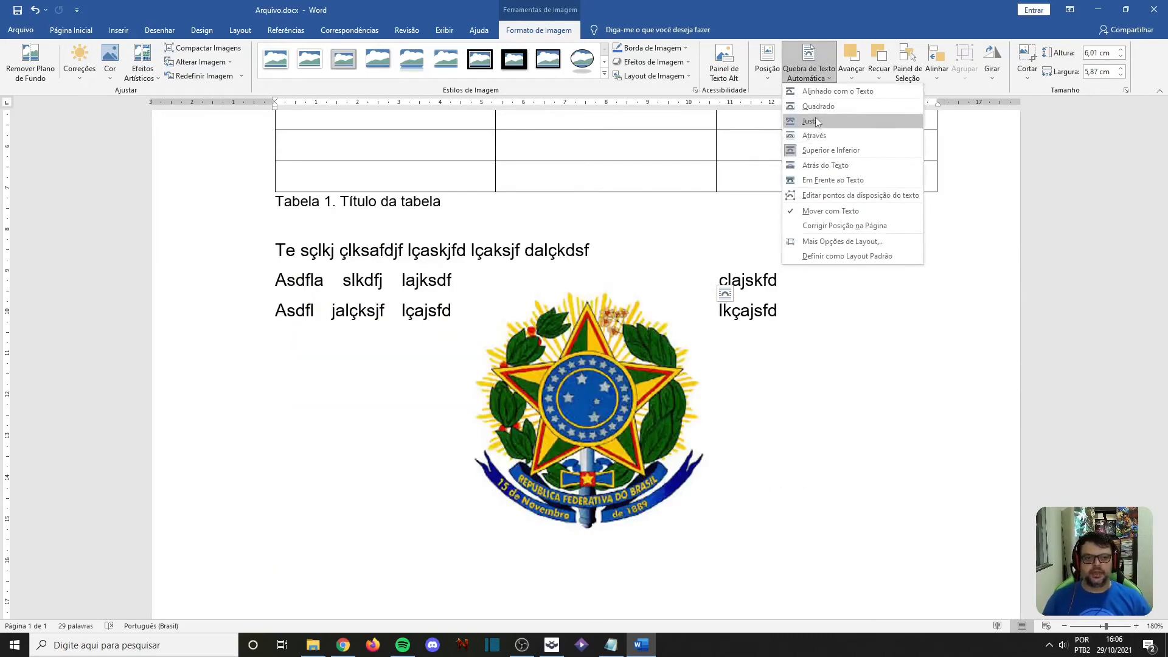
left_click(816, 117)
left_click_drag(659, 390, 646, 339)
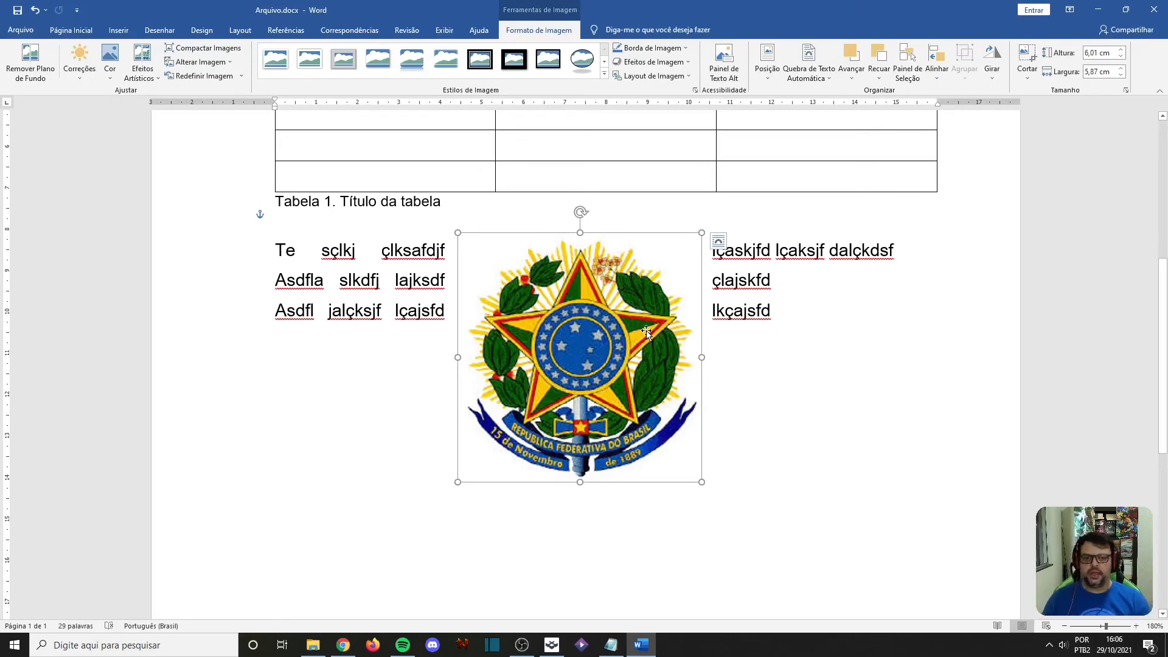
left_click_drag(541, 324, 362, 323)
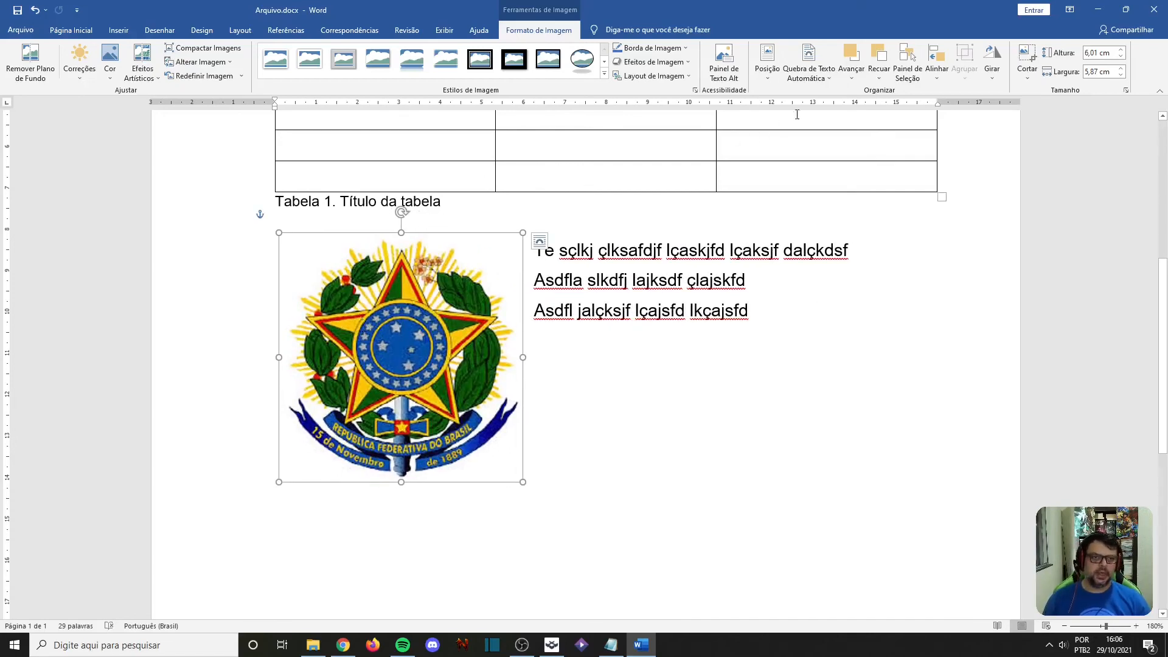
Set the picture's text wrapping to Através and move it into the middle of the filler lines.
left_click(809, 67)
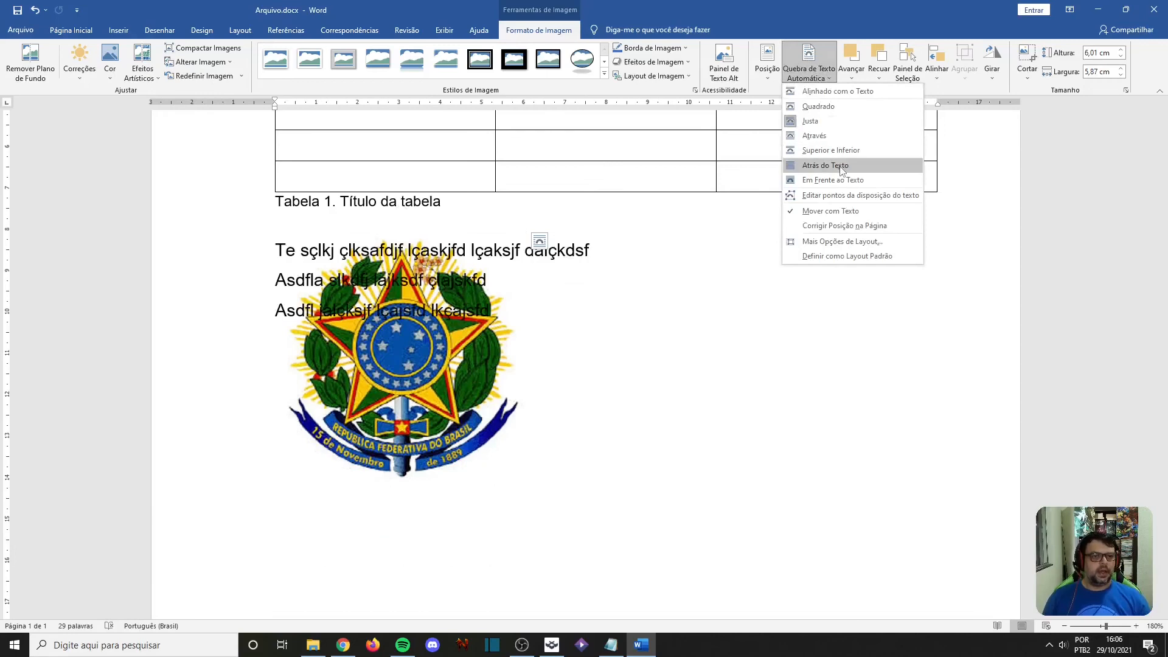
left_click(828, 130)
left_click_drag(430, 282, 599, 291)
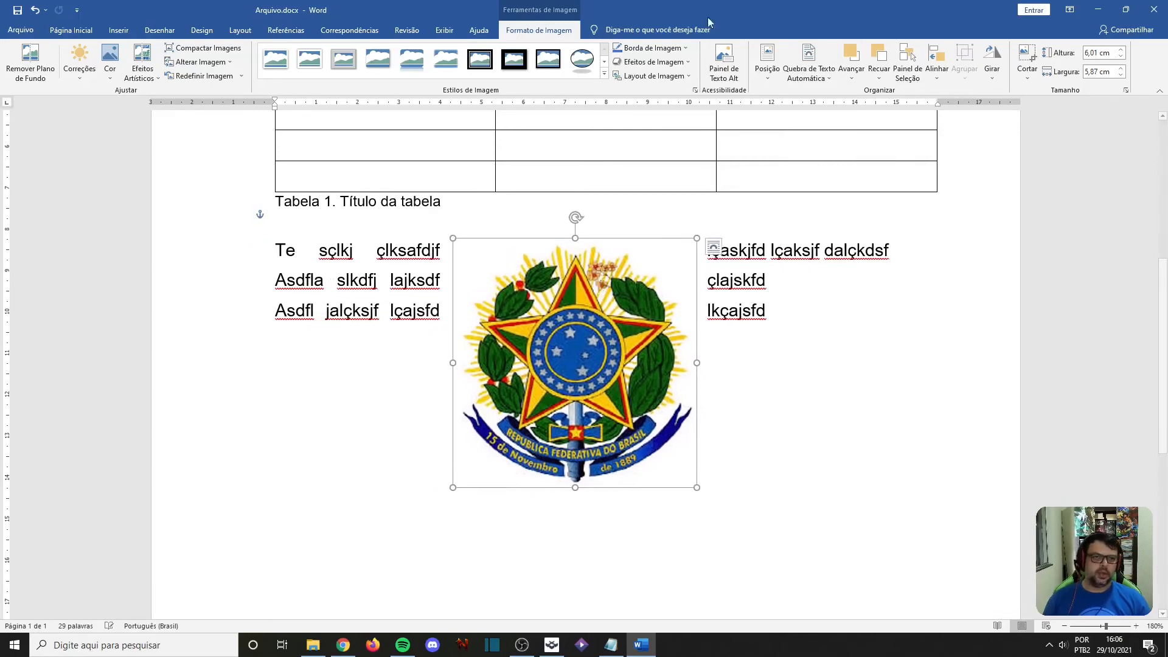
Examine the picture's position and text-wrapping options, and check the topic outline in "Roteiro editor de textos.txt" in Notepad.
left_click(768, 68)
left_click(809, 60)
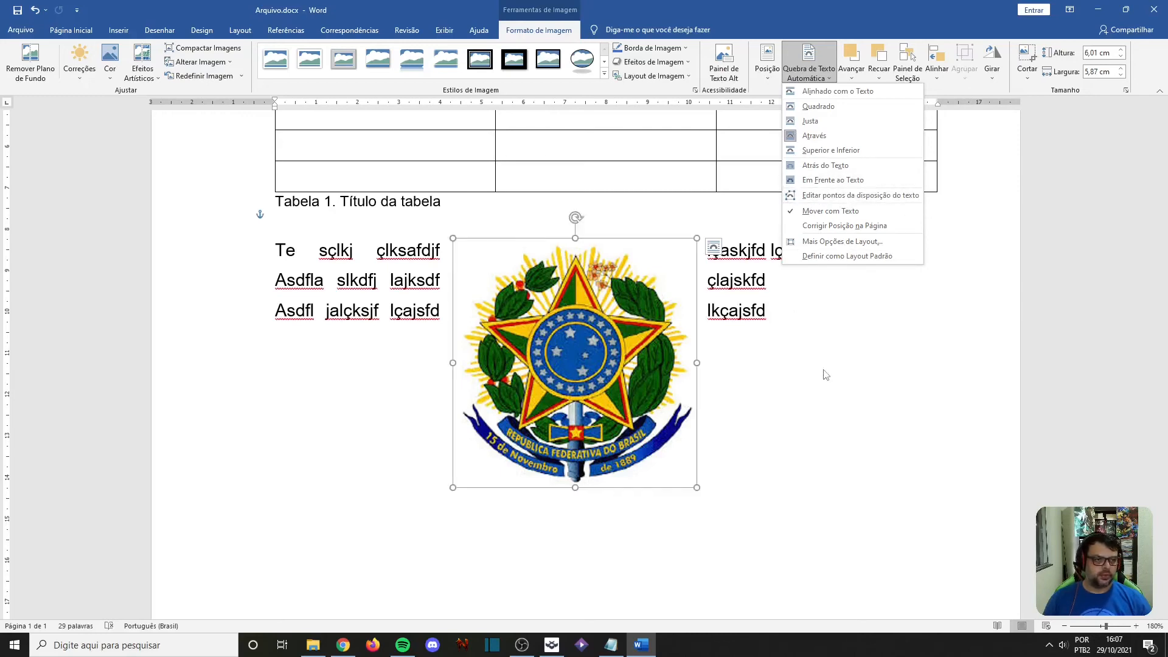
left_click(720, 355)
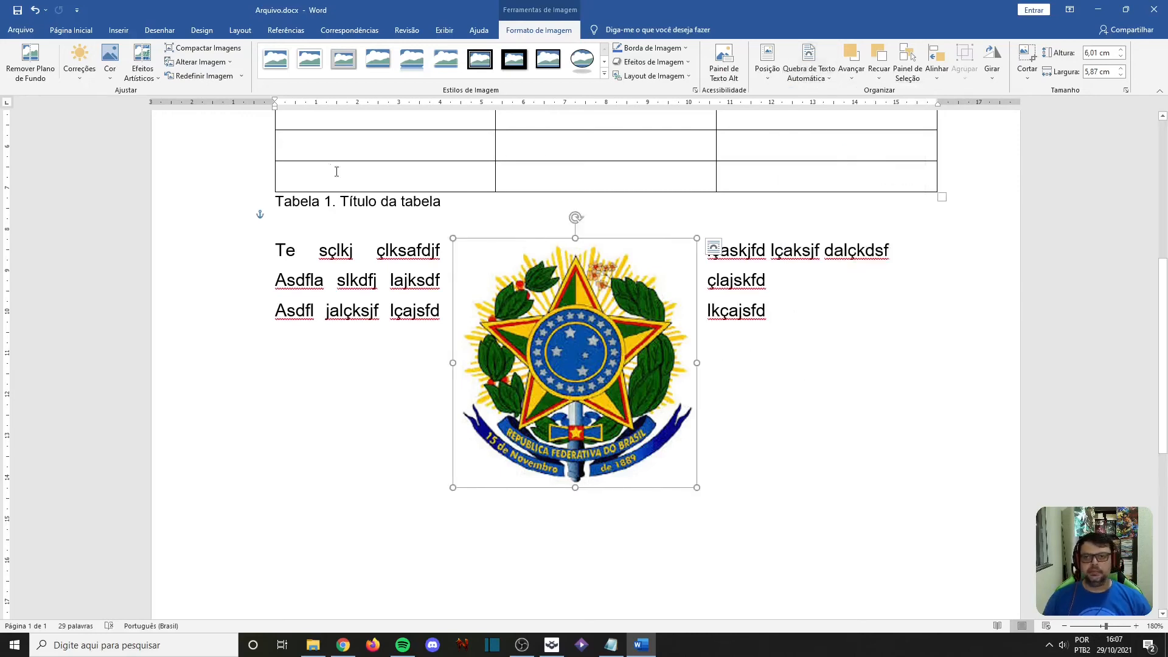
left_click(611, 645)
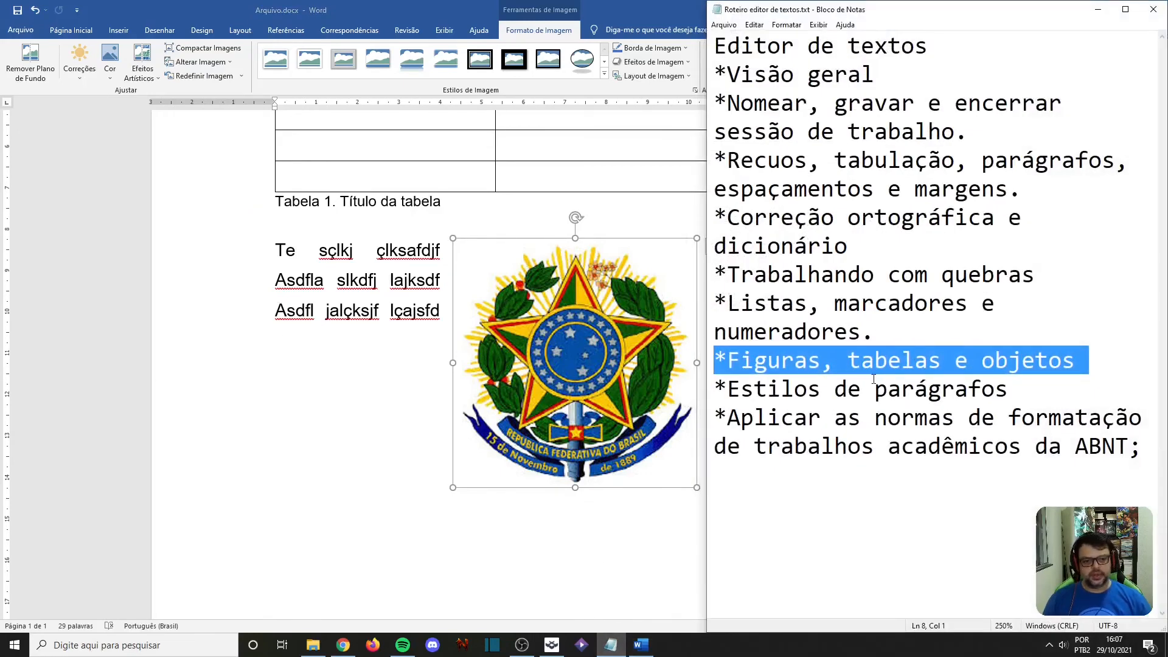
left_click(520, 364)
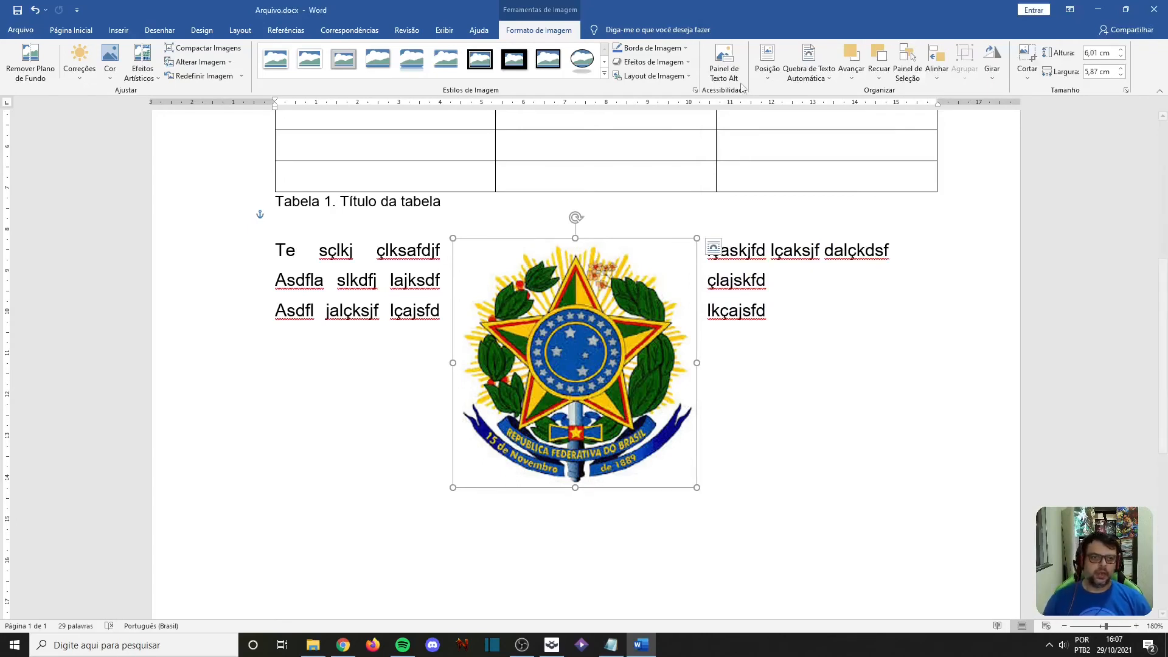
Set the picture's text wrapping to Superior e Inferior and place it centrally below the last filler line.
left_click(810, 68)
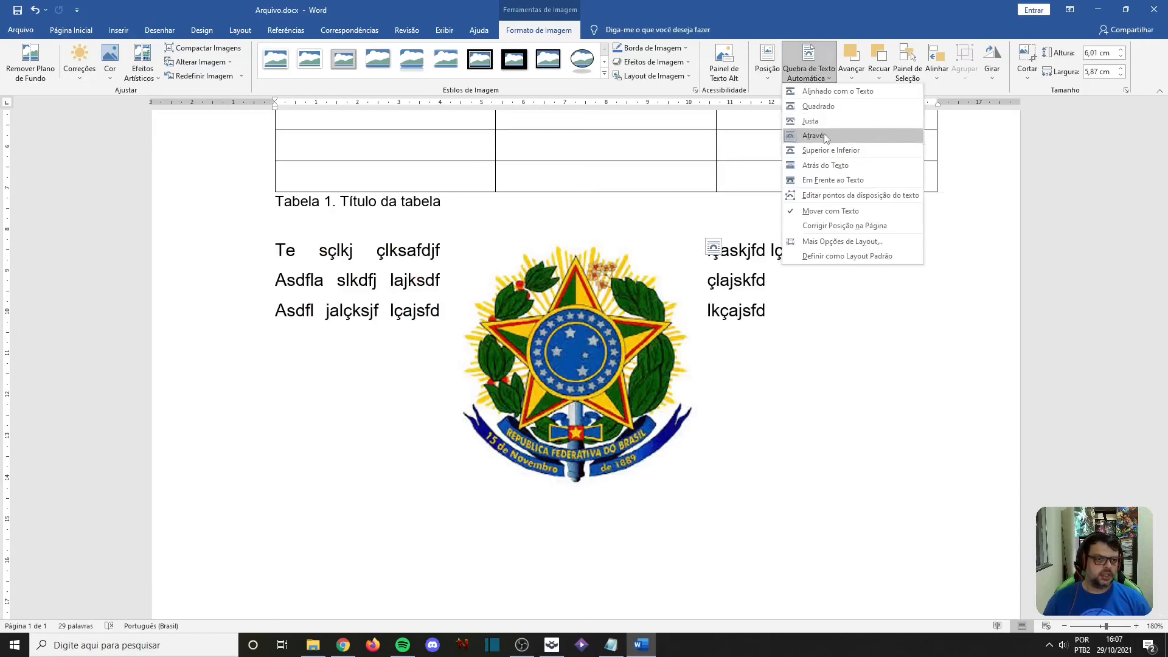
left_click(830, 150)
left_click_drag(602, 337, 624, 423)
scroll(629, 389, "down", 4)
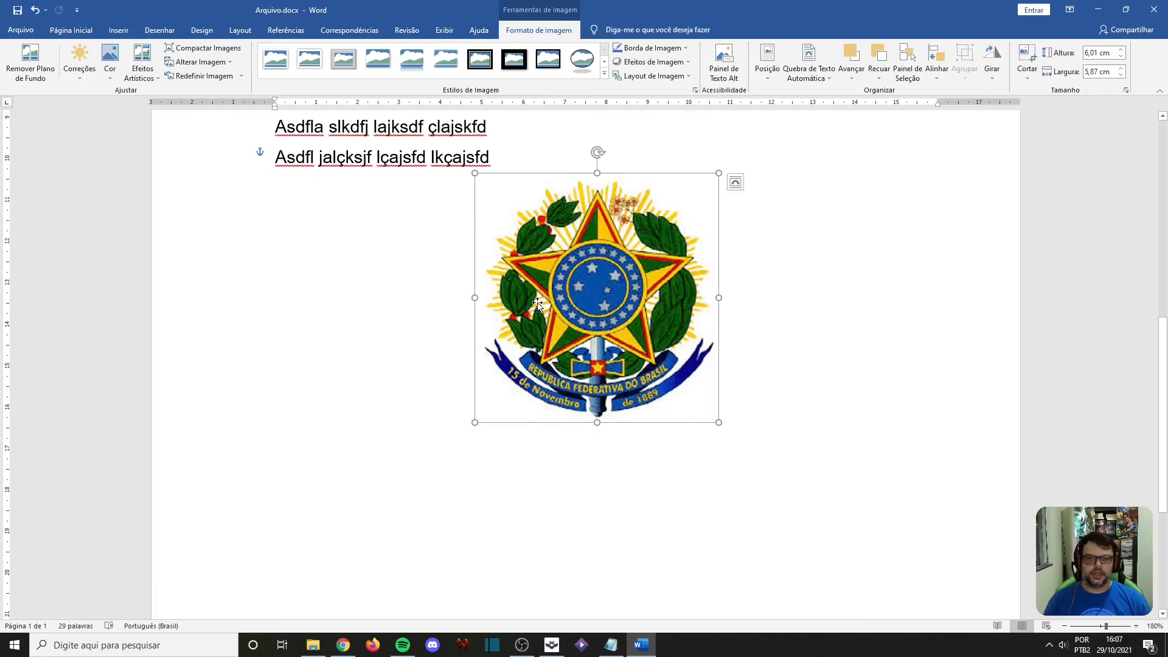
left_click(363, 235)
left_click(594, 263)
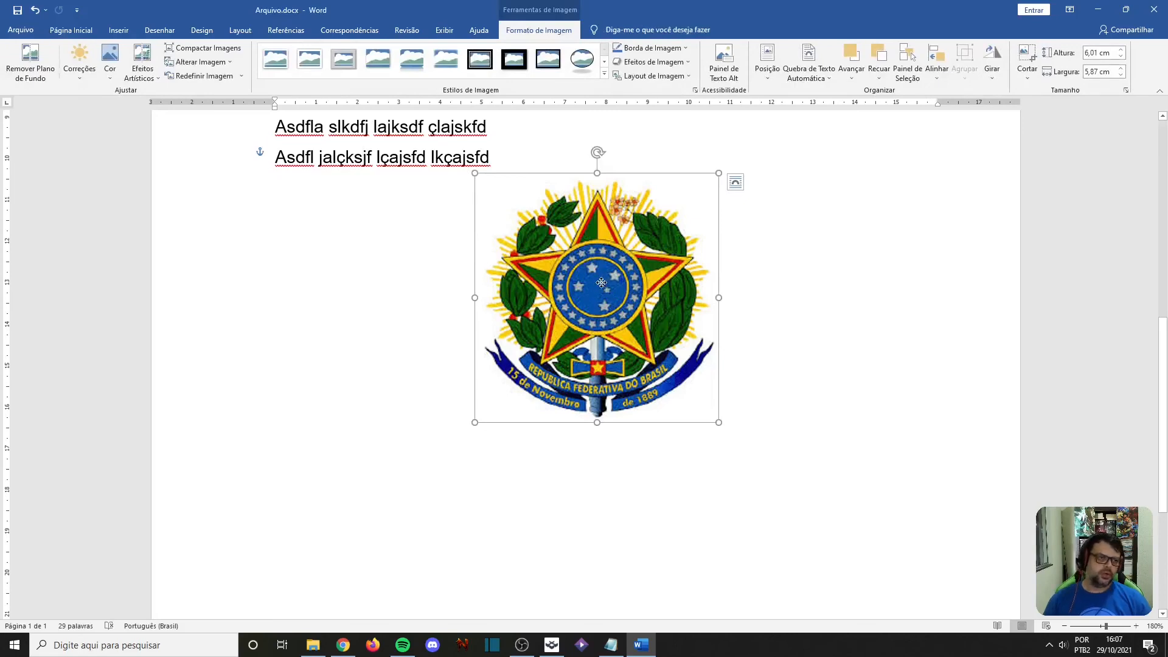
right_click(601, 283)
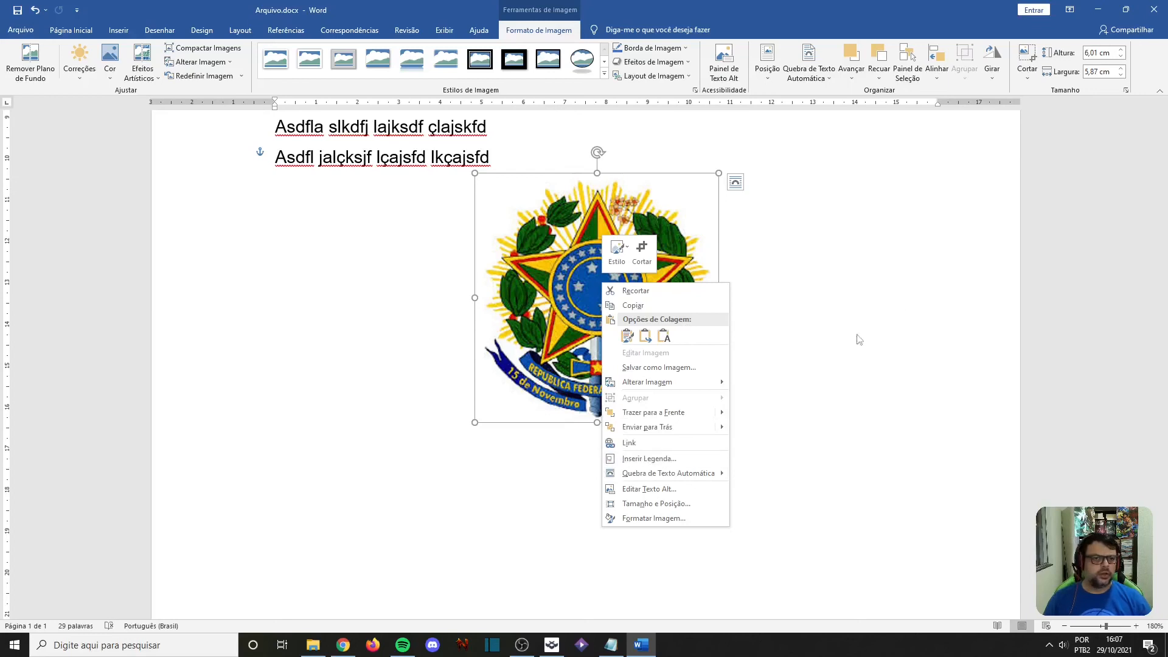
left_click(768, 73)
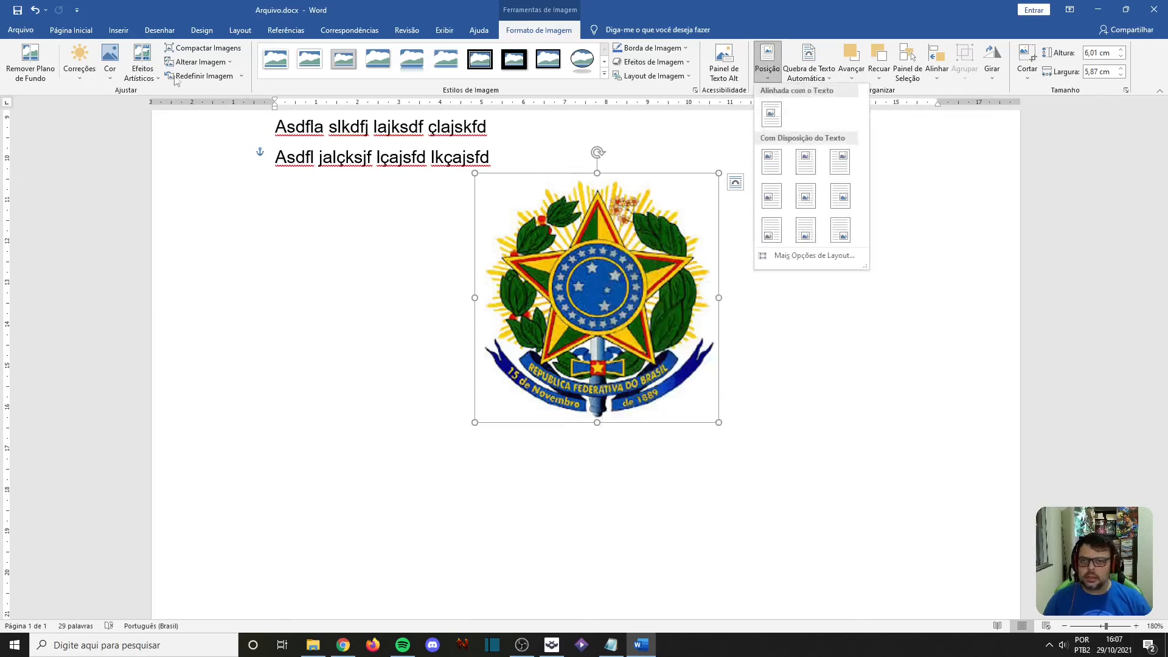
left_click(754, 6)
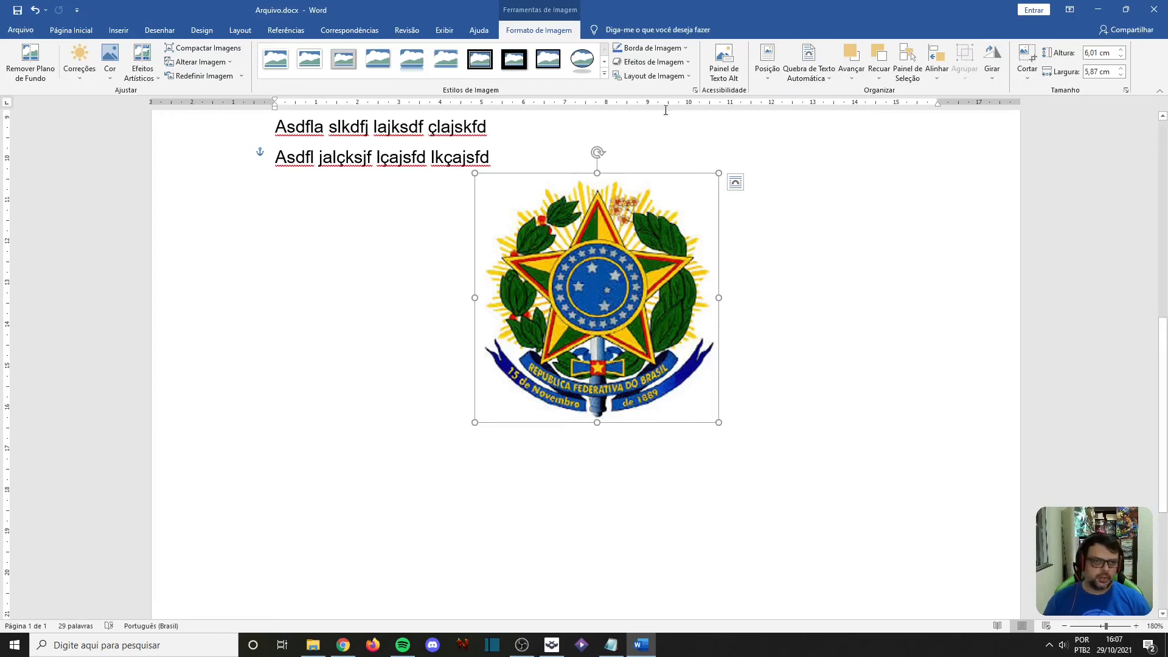
Insert the caption "Figura 1. título da figura" for the picture, using the Figura label and the position Abaixo do item selecionado.
right_click(619, 258)
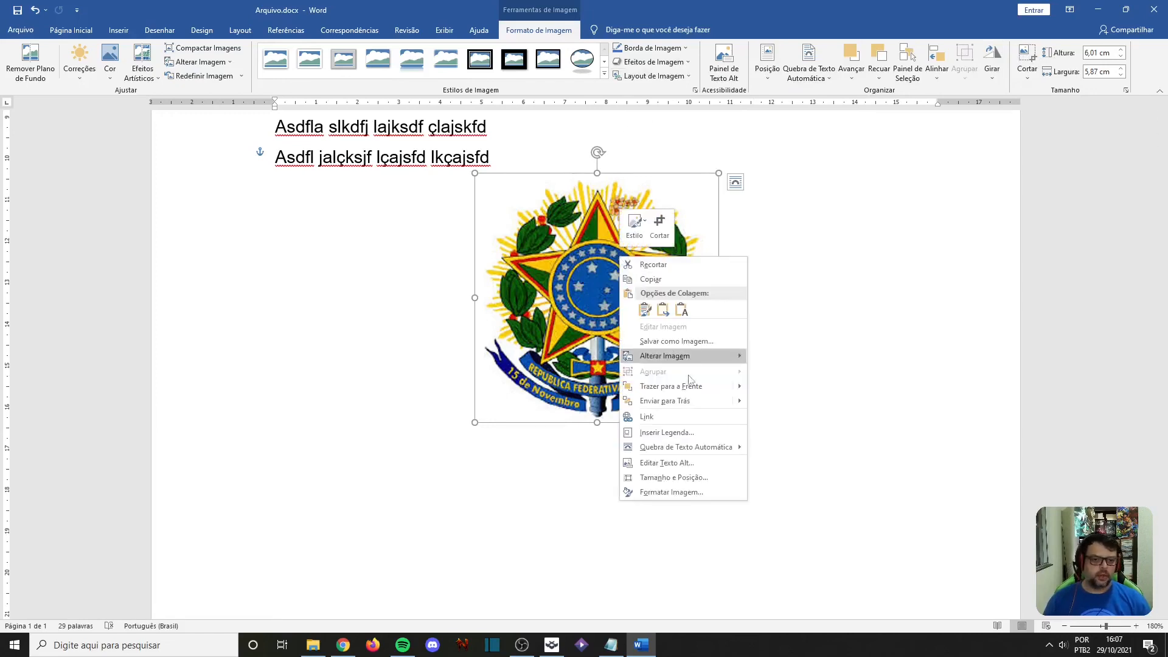
left_click(677, 439)
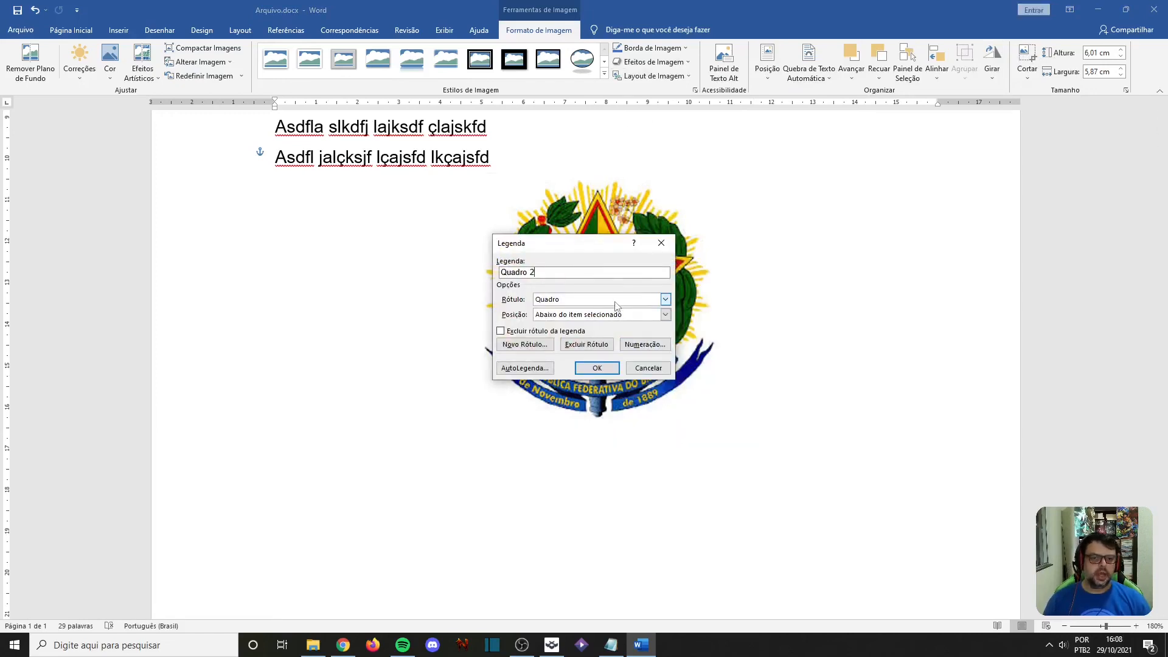
left_click(668, 300)
left_click(581, 318)
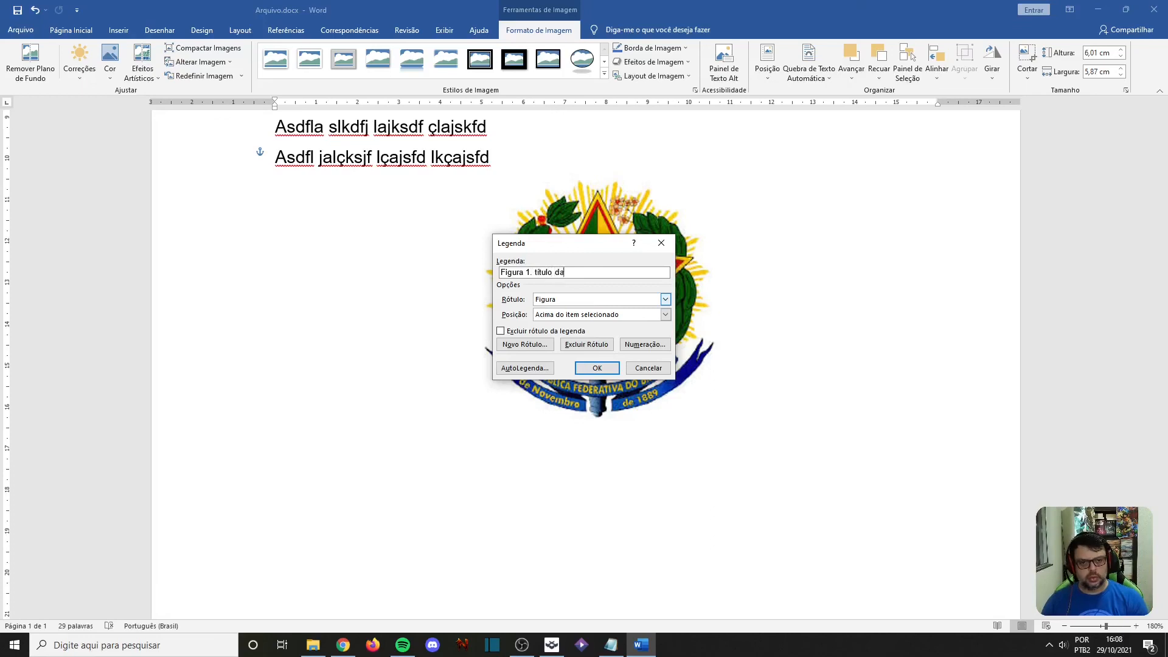
left_click(665, 314)
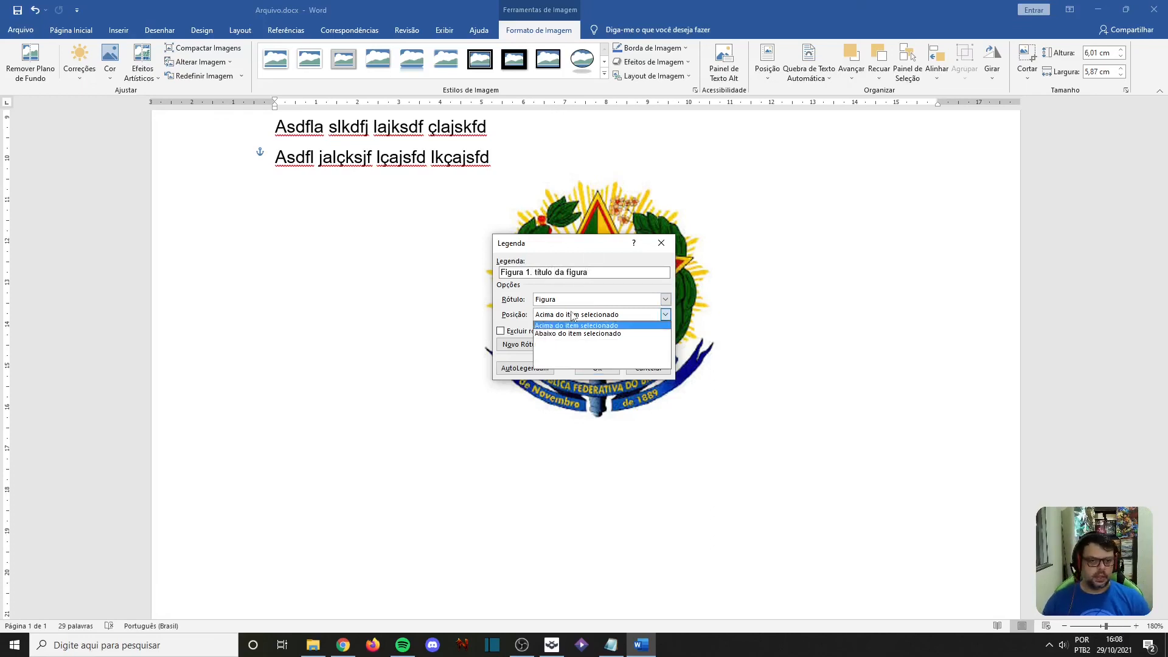
left_click(561, 334)
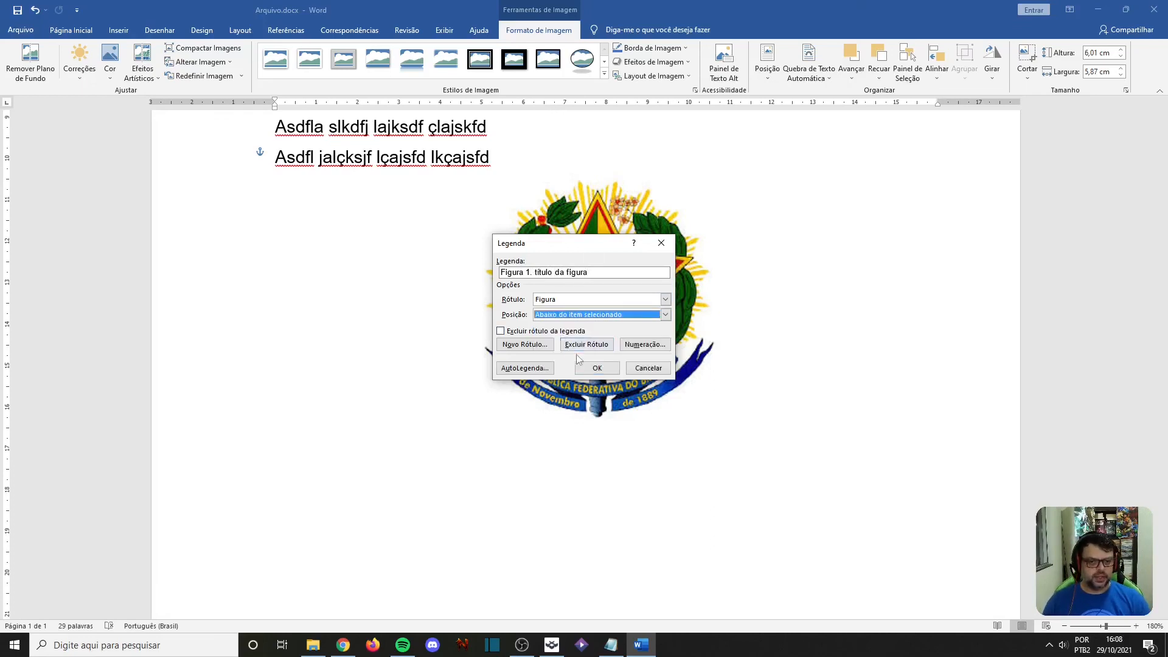
left_click(598, 368)
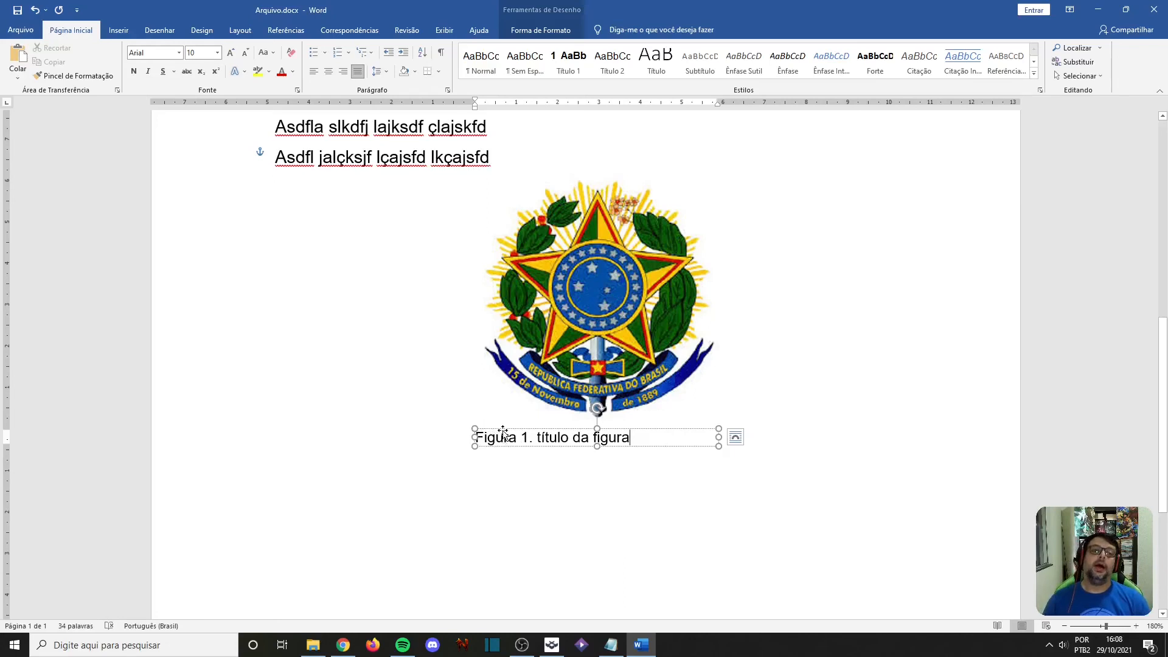
Compare the picture's caption with the Quadro and Tabela captions and examine how the picture and its caption box are selected separately.
scroll(496, 416, "up", 6)
scroll(270, 288, "down", 3)
left_click(263, 253)
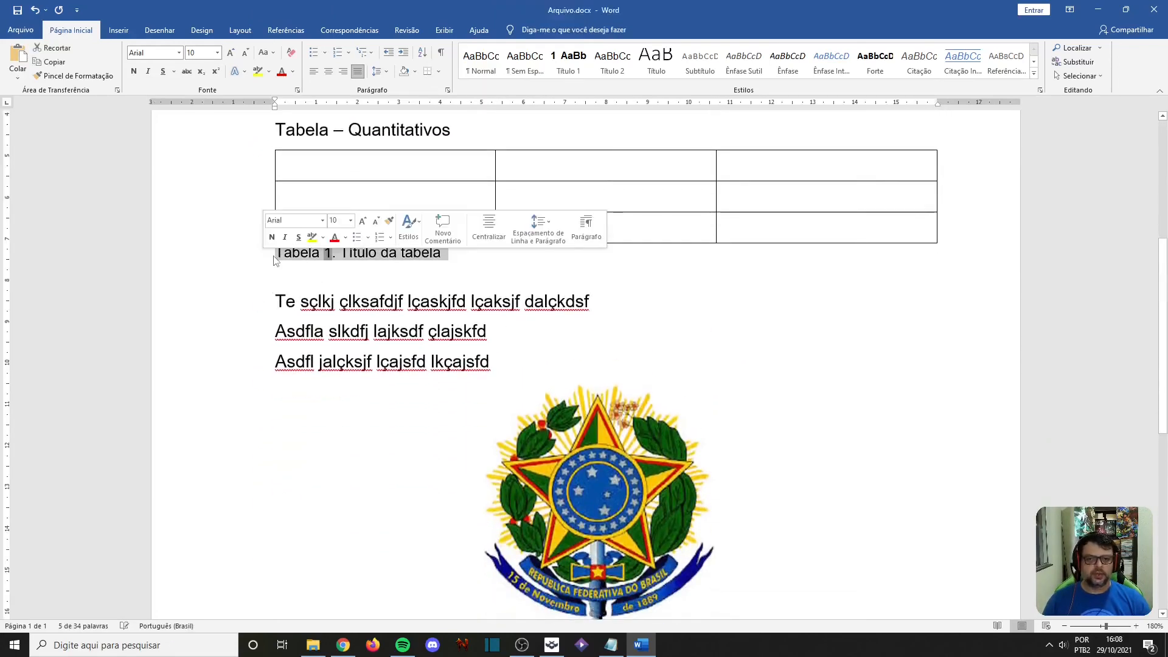
left_click(275, 253)
scroll(327, 211, "up", 3)
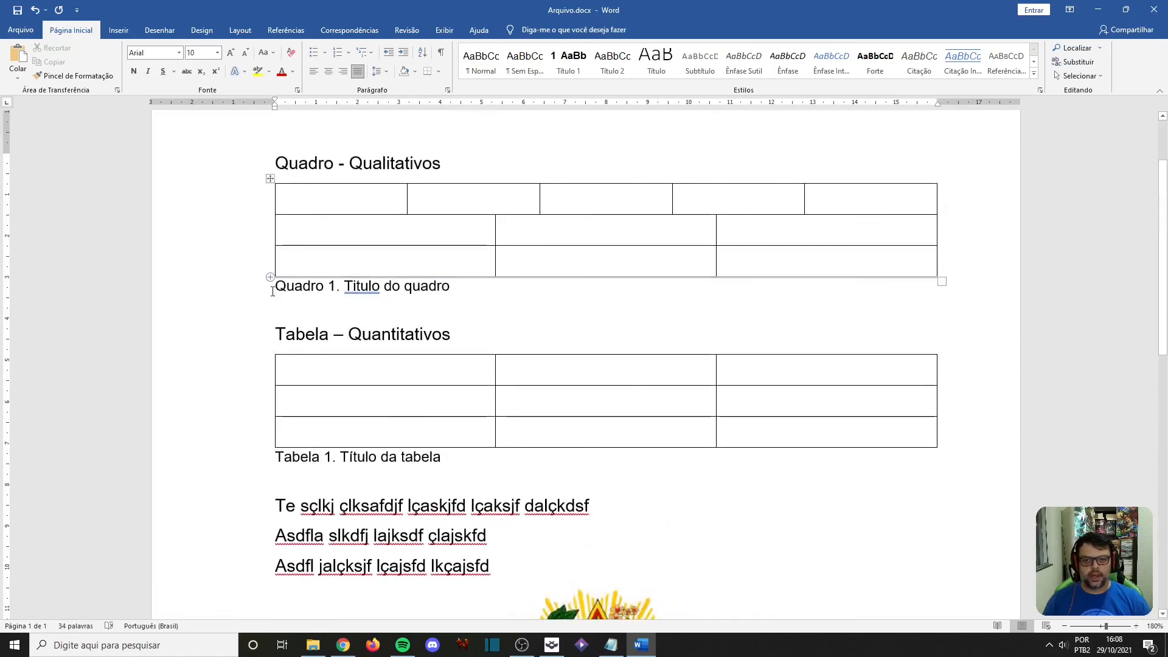
scroll(364, 382, "down", 3)
scroll(364, 382, "down", 3)
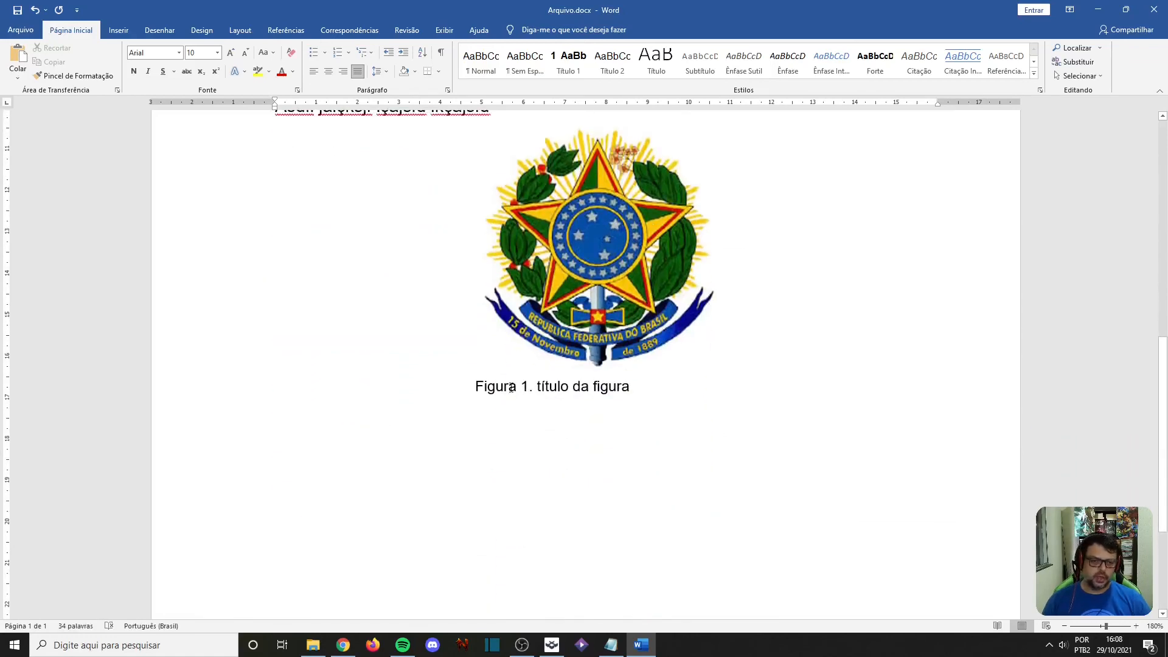
left_click(509, 387)
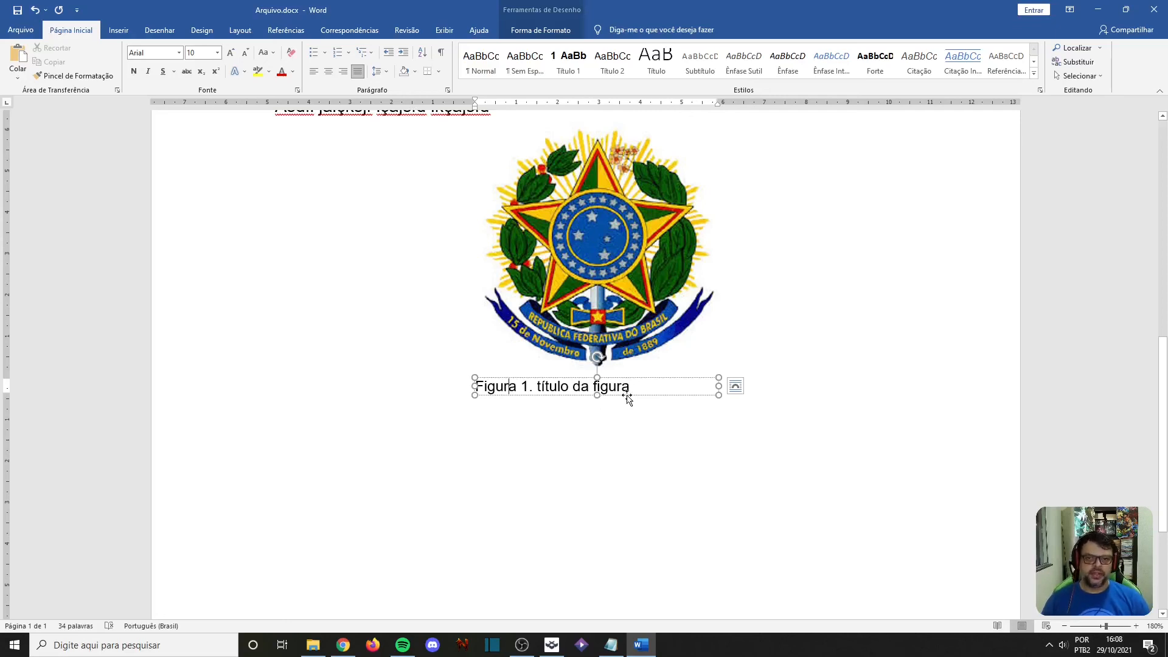
left_click(649, 213)
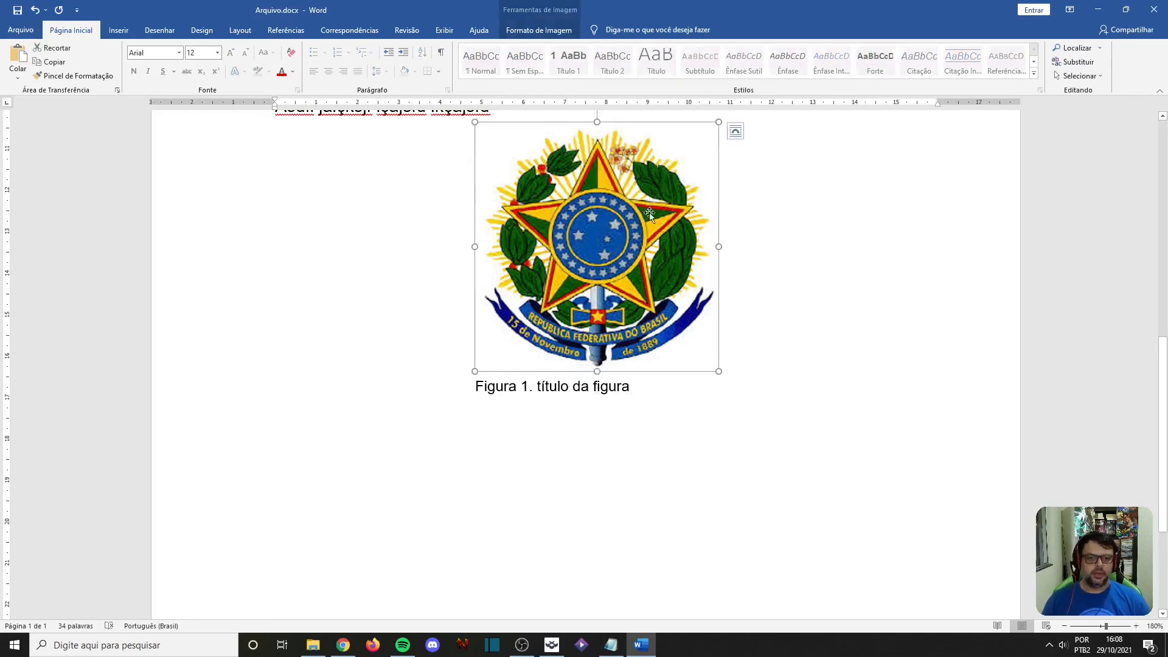
left_click(547, 30)
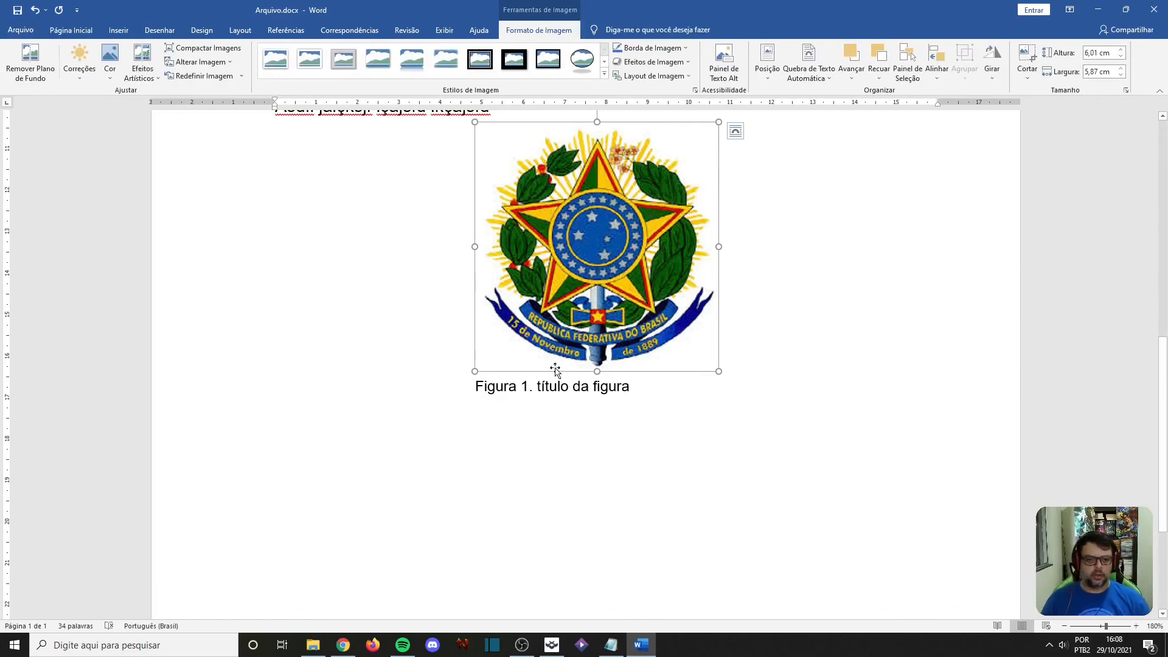
left_click(471, 386)
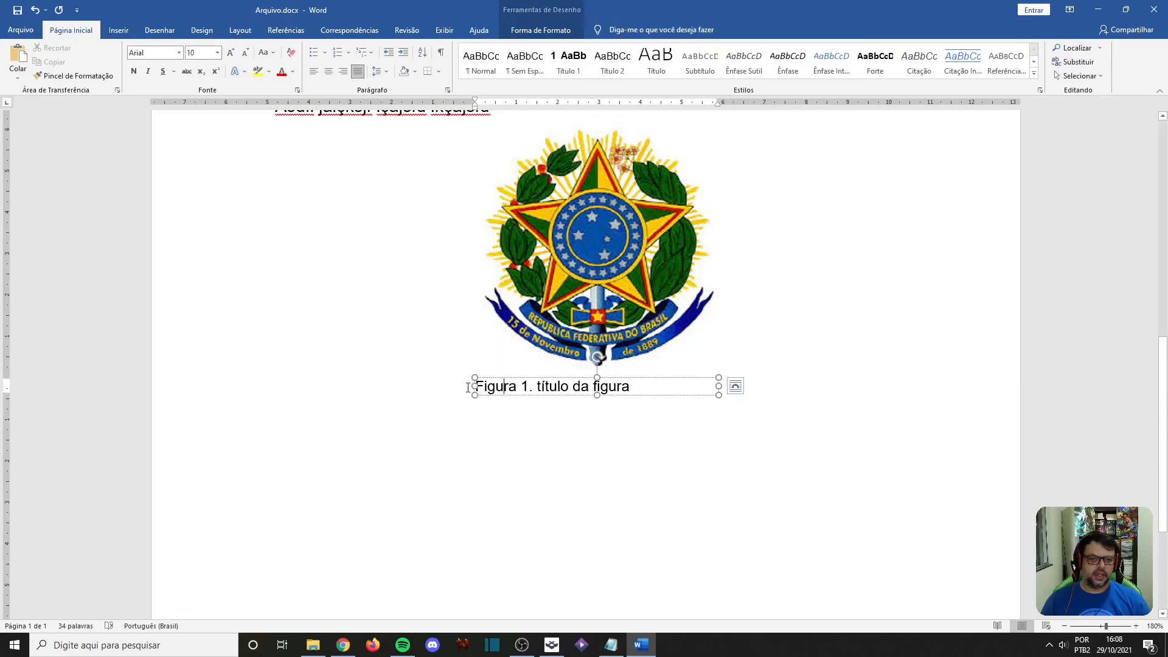
Try to set the figure caption box's layout to Alinhado com o Texto, and undo the change.
left_click(735, 388)
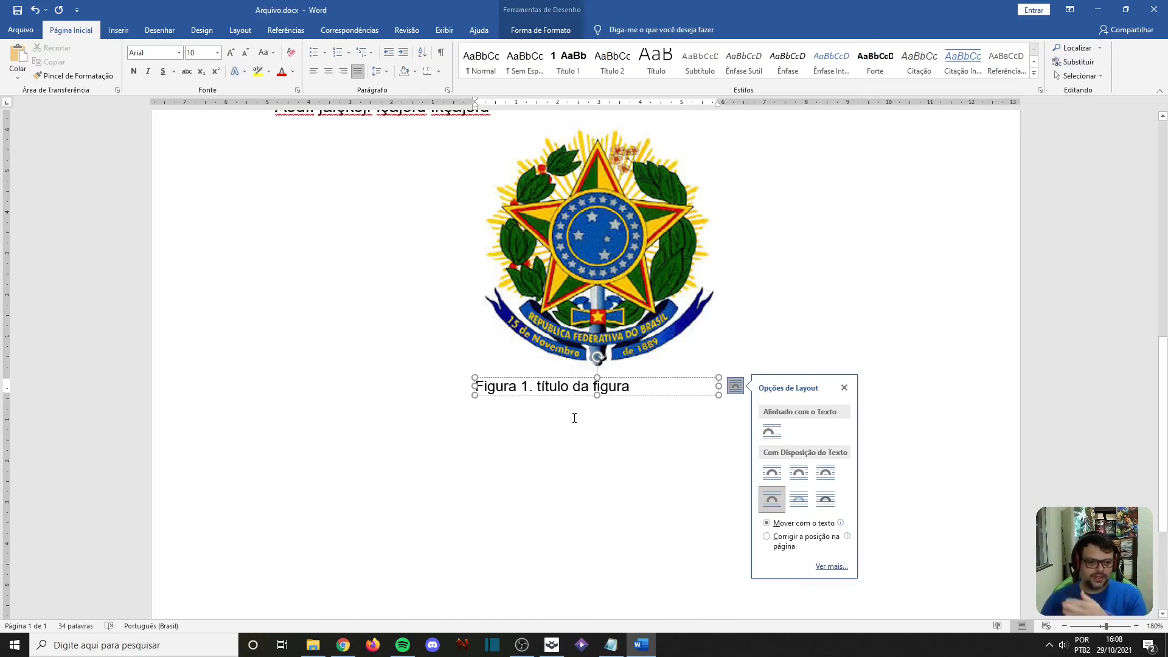
left_click(771, 431)
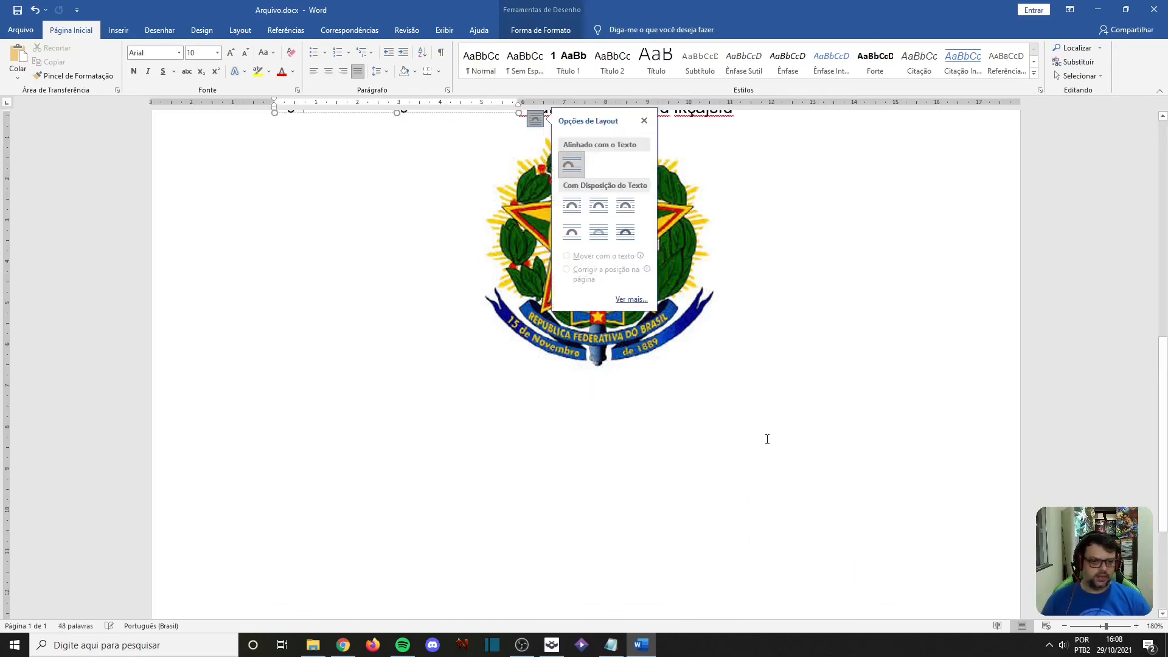
key("ctrl+z")
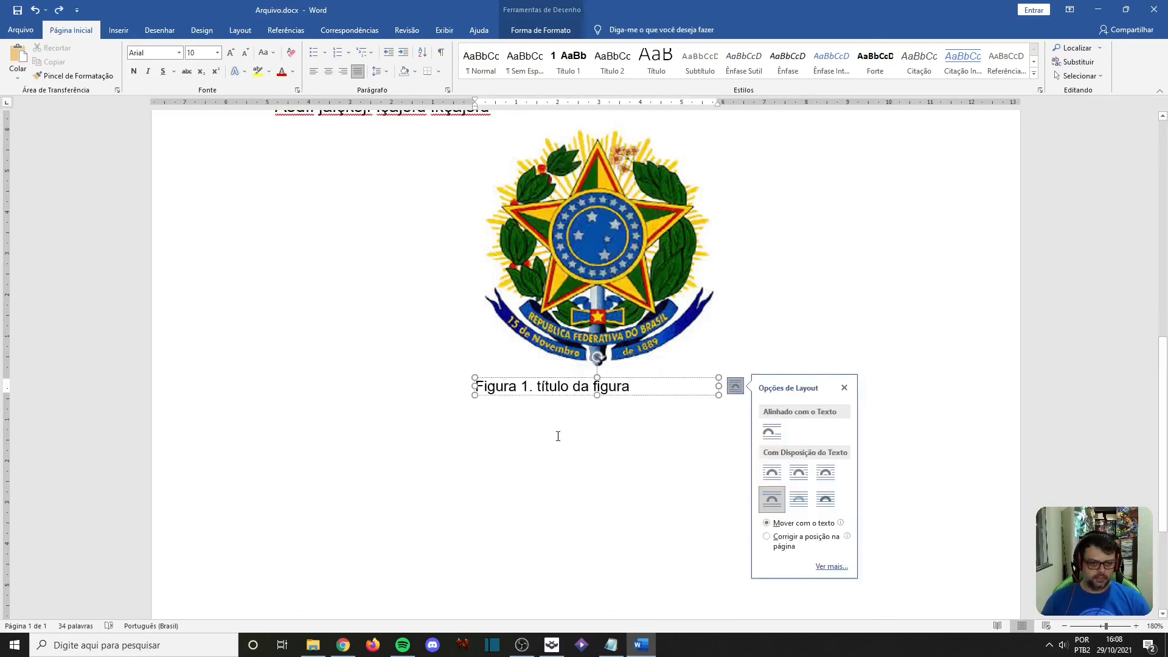
Move the figure caption box to the left, just beyond the page's left text margin below the picture.
left_click(557, 436)
left_click(546, 430)
left_click_drag(487, 416, 255, 411)
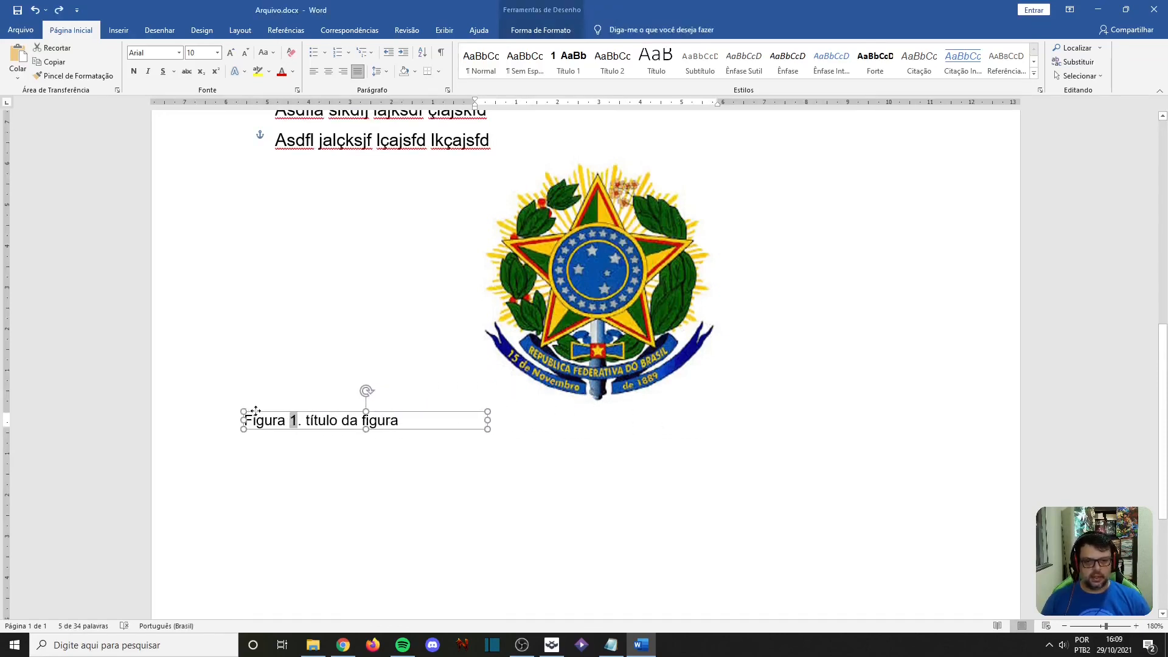
Draw an up block arrow about 2.4 cm high and 2.6 cm wide below the picture.
left_click(593, 329)
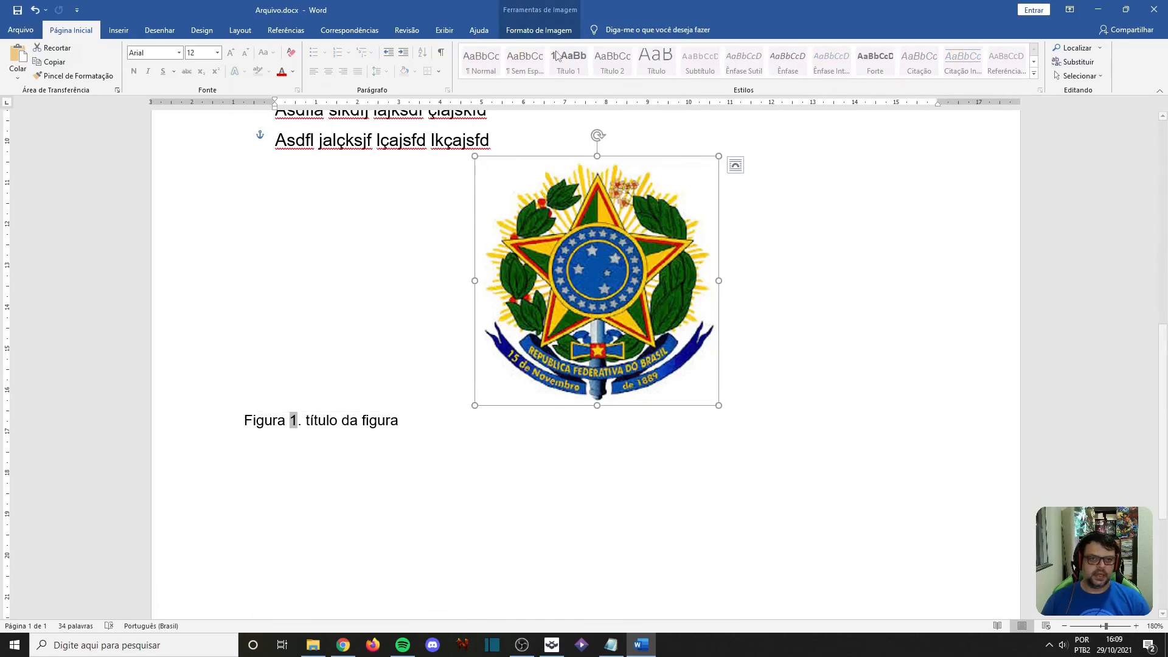
left_click(550, 32)
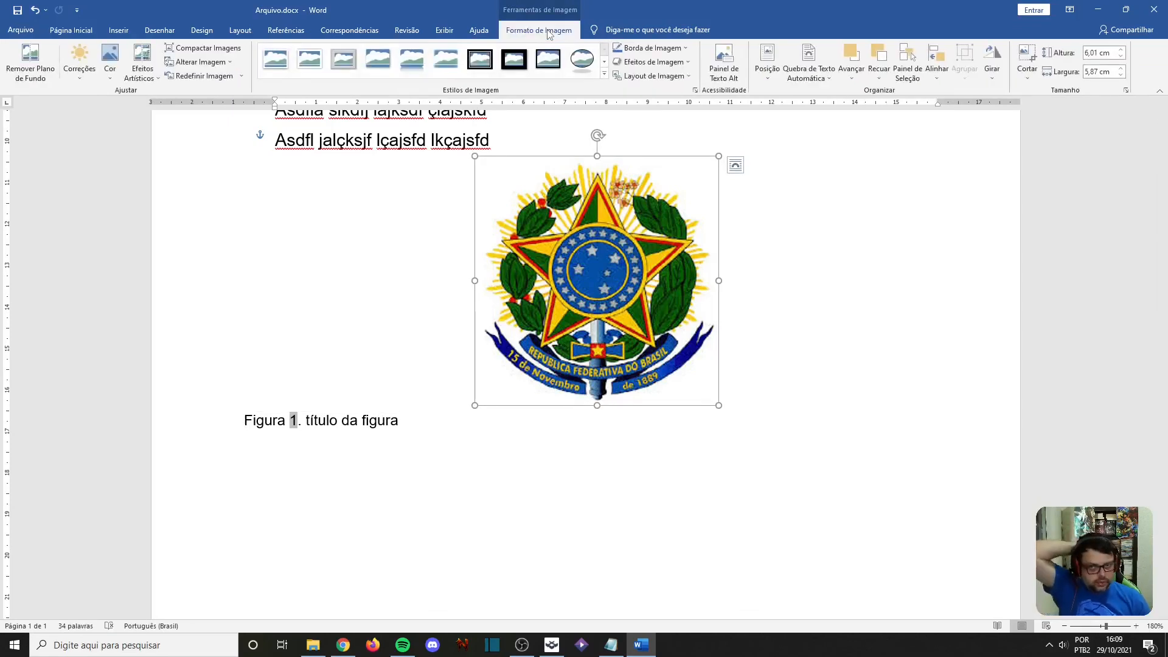
left_click(122, 31)
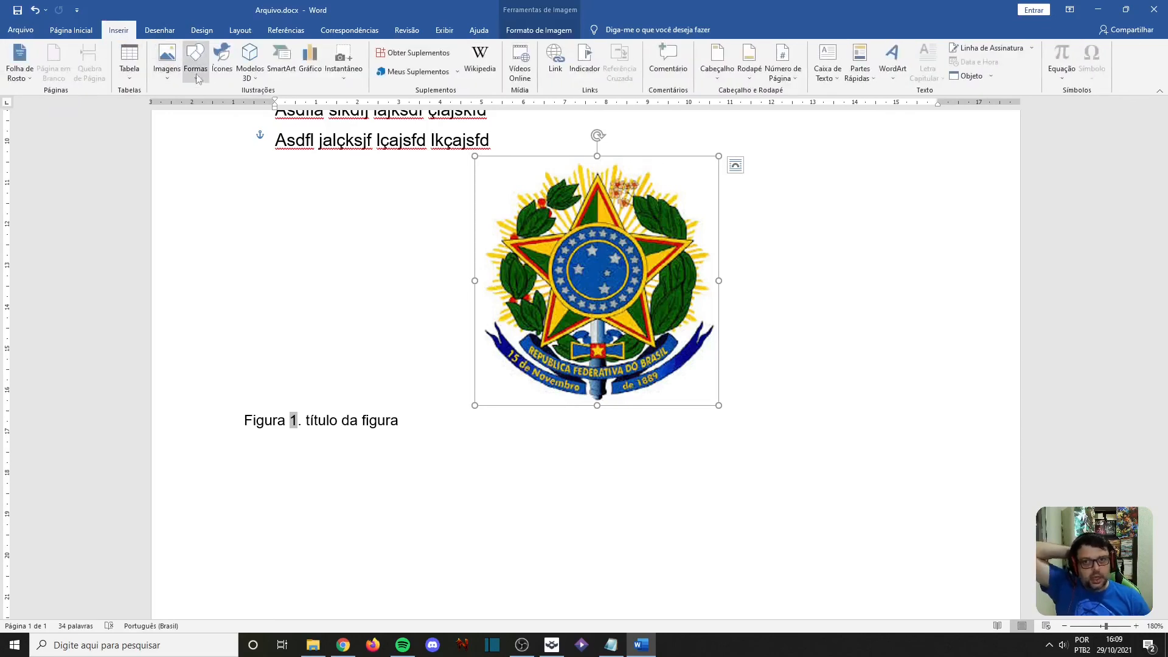
left_click(196, 67)
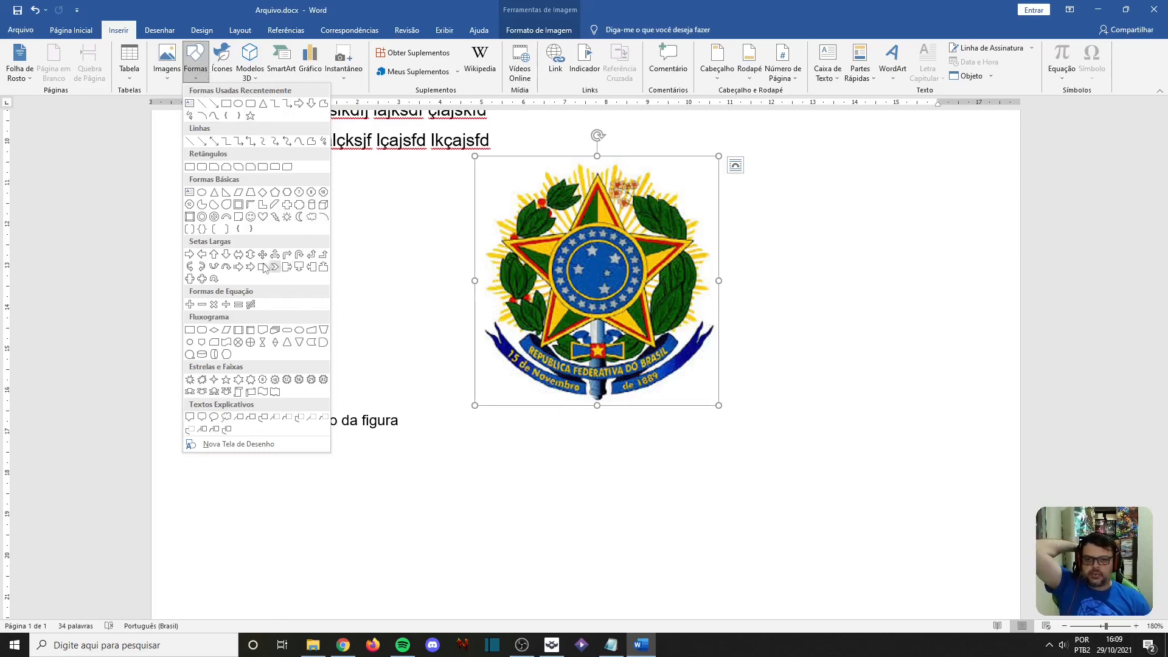
left_click(214, 256)
left_click_drag(502, 486, 612, 586)
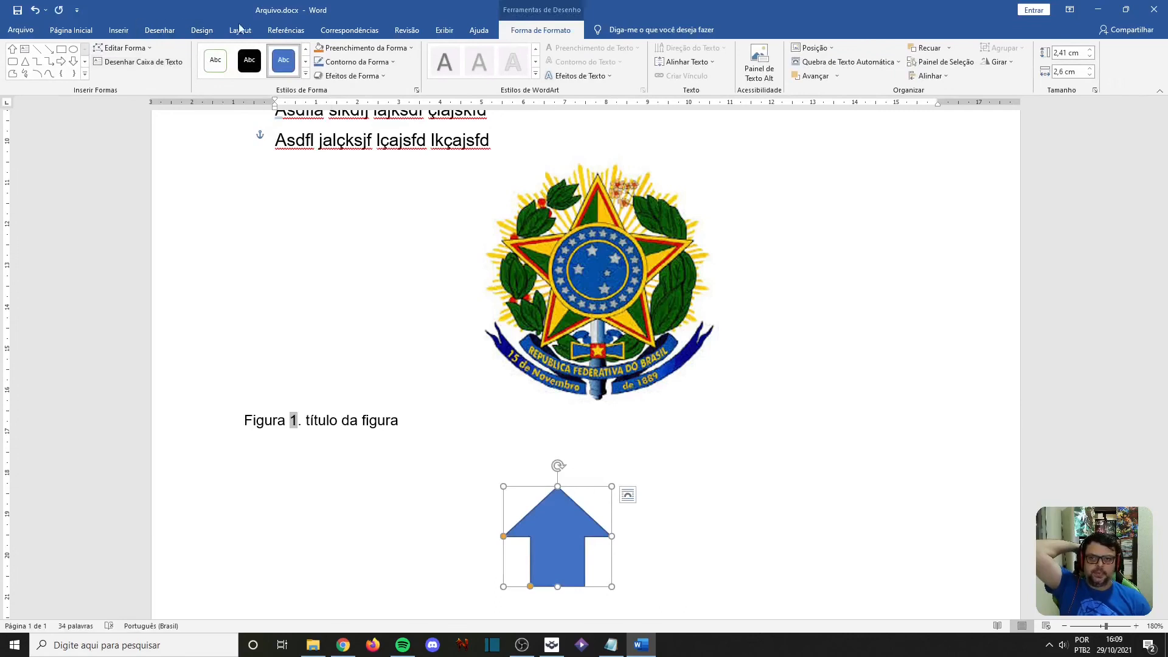
Draw a plus-sign equation shape about 2.3 cm high and 2 cm wide to the right of the arrow.
left_click(118, 29)
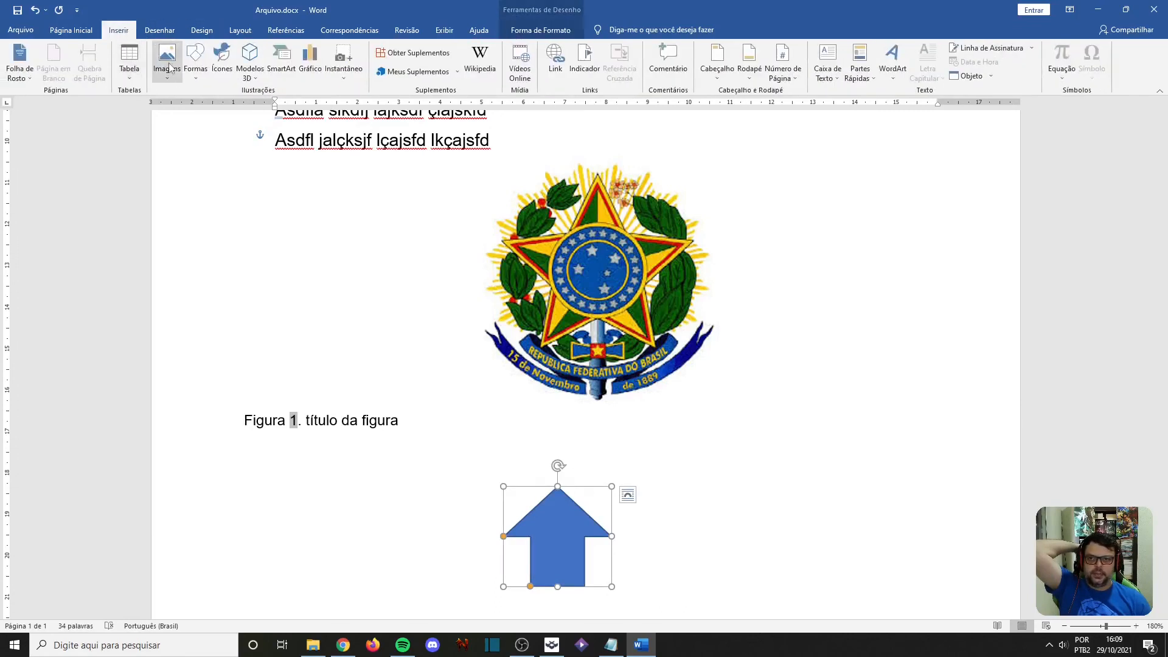
left_click(196, 61)
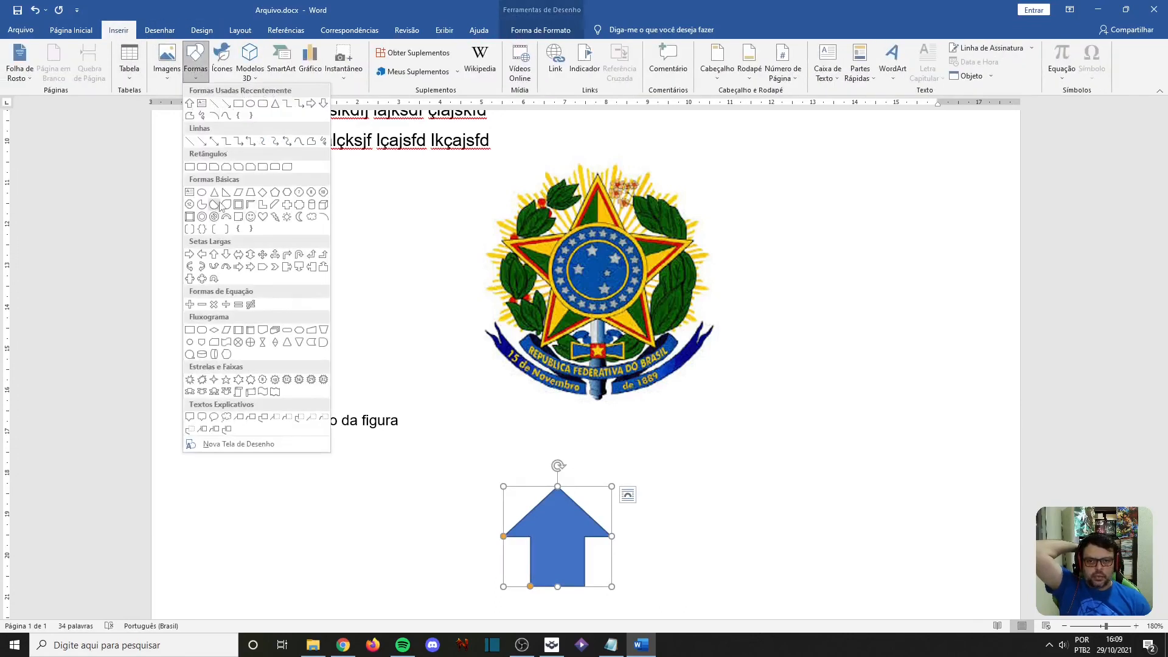
left_click(190, 304)
left_click_drag(800, 502, 873, 586)
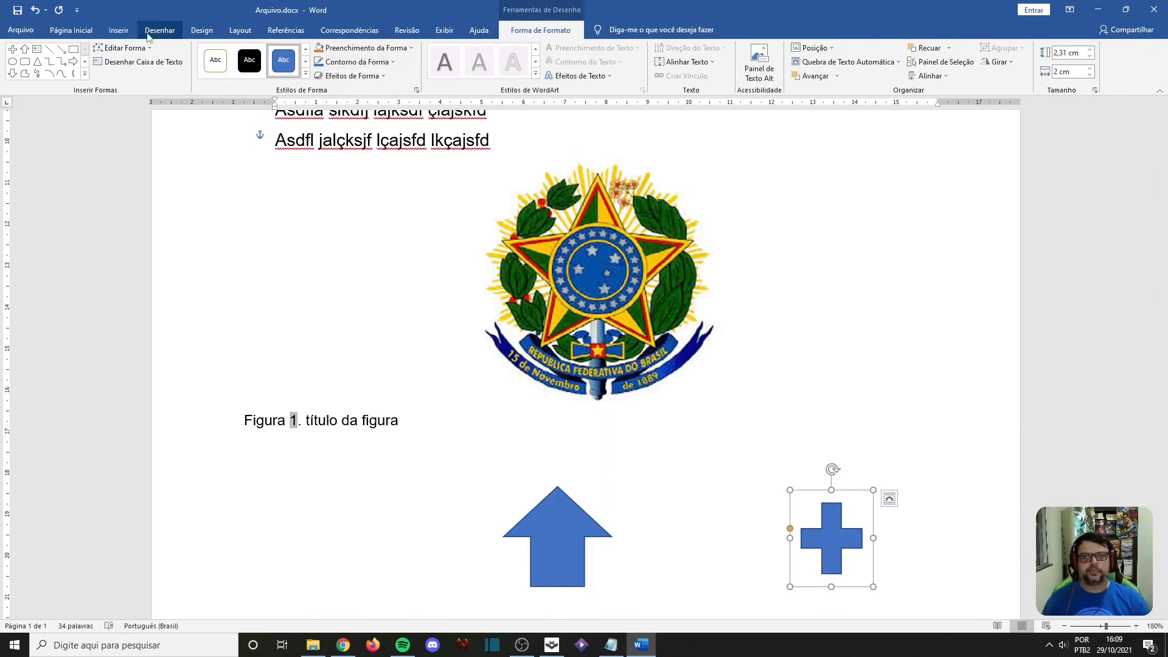
Examine the icon library, the Partes Rápidas and Caixa de Texto options, and the text inside the figure caption box.
left_click(120, 30)
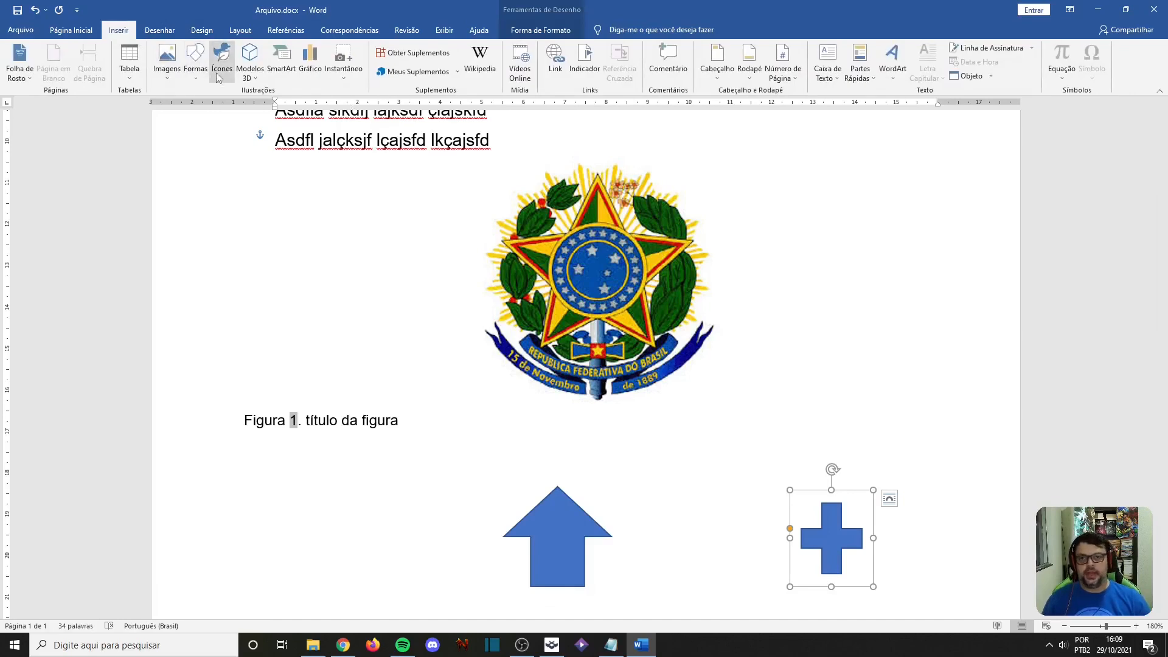
left_click(222, 61)
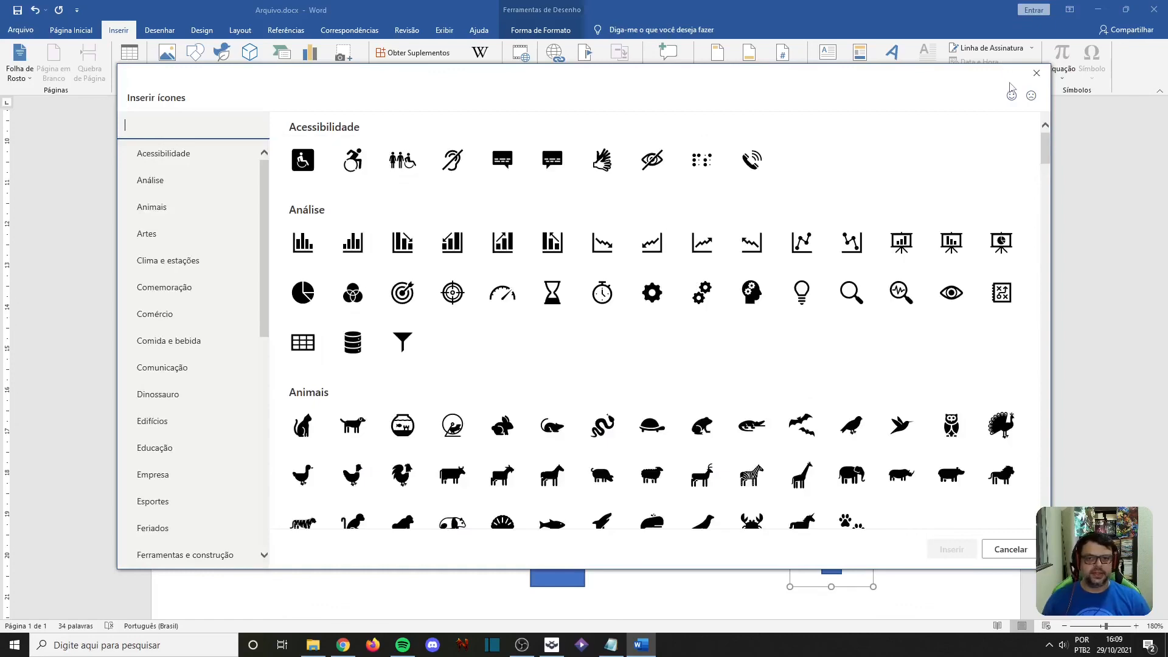
left_click(1037, 73)
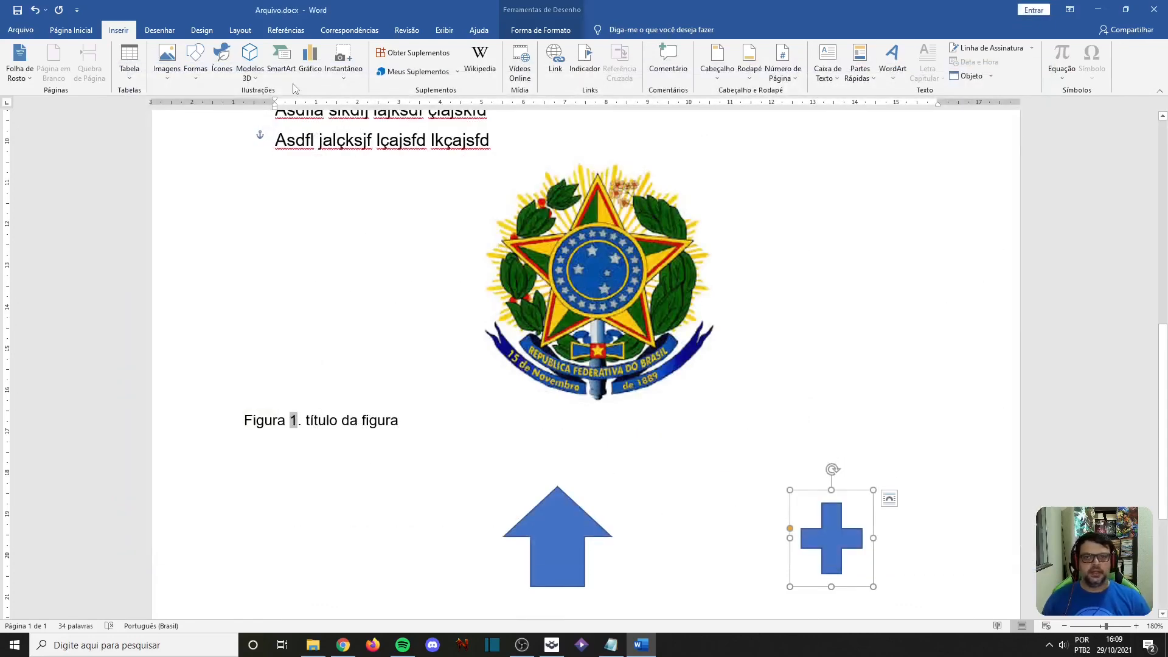
left_click(250, 72)
left_click(292, 72)
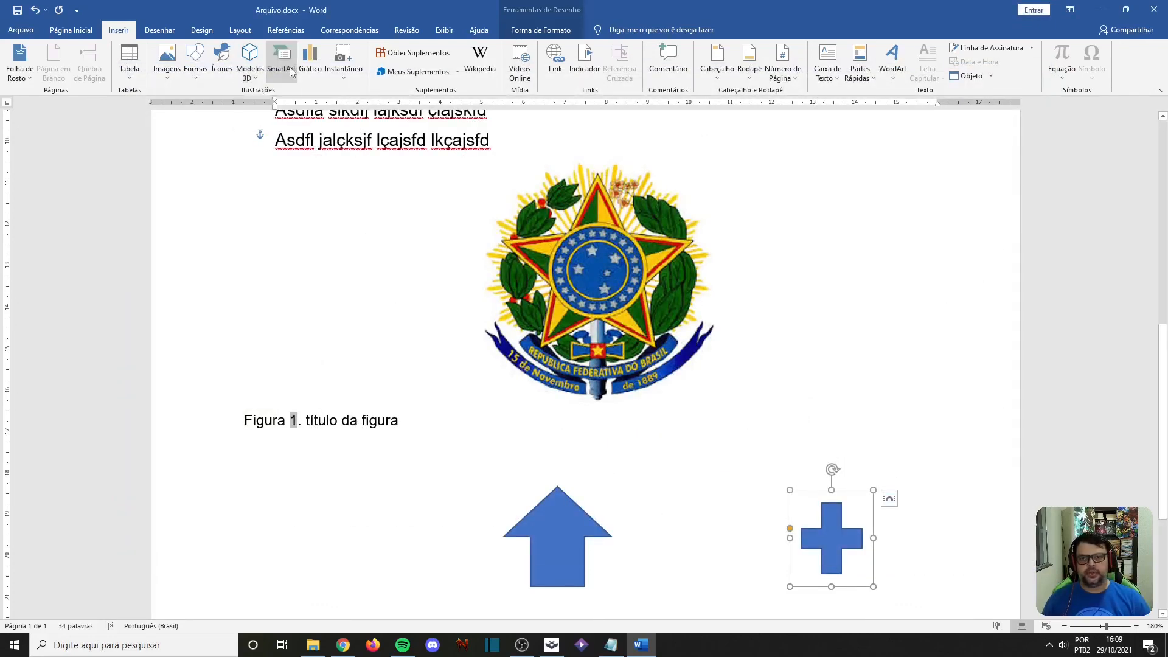
key("Escape")
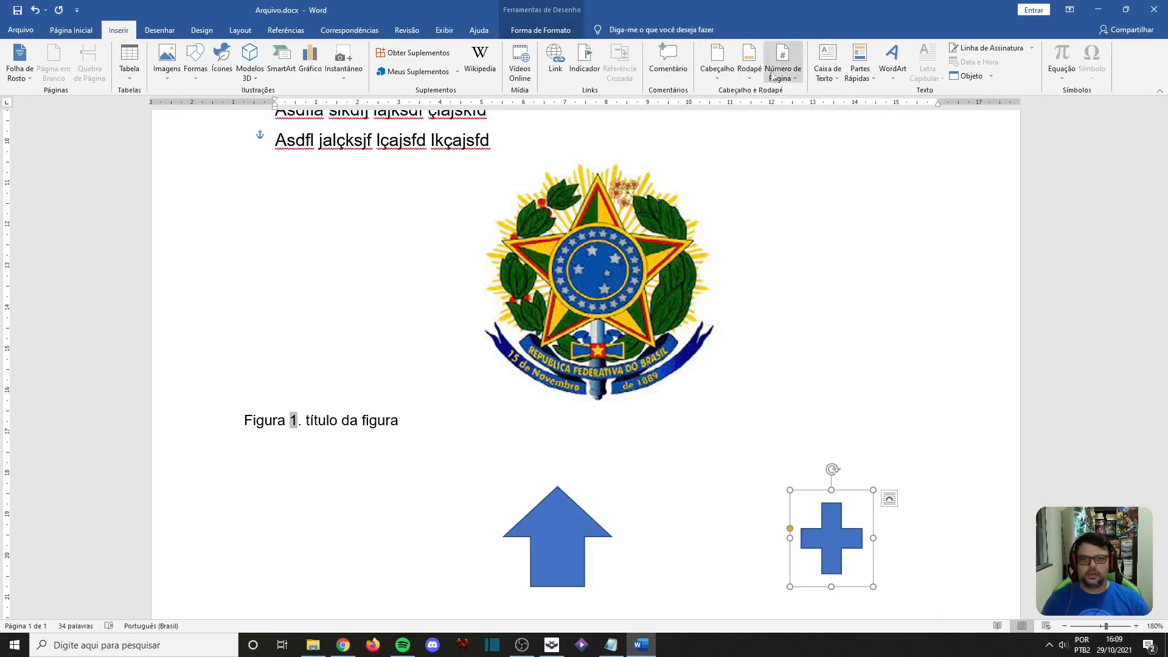
left_click(860, 64)
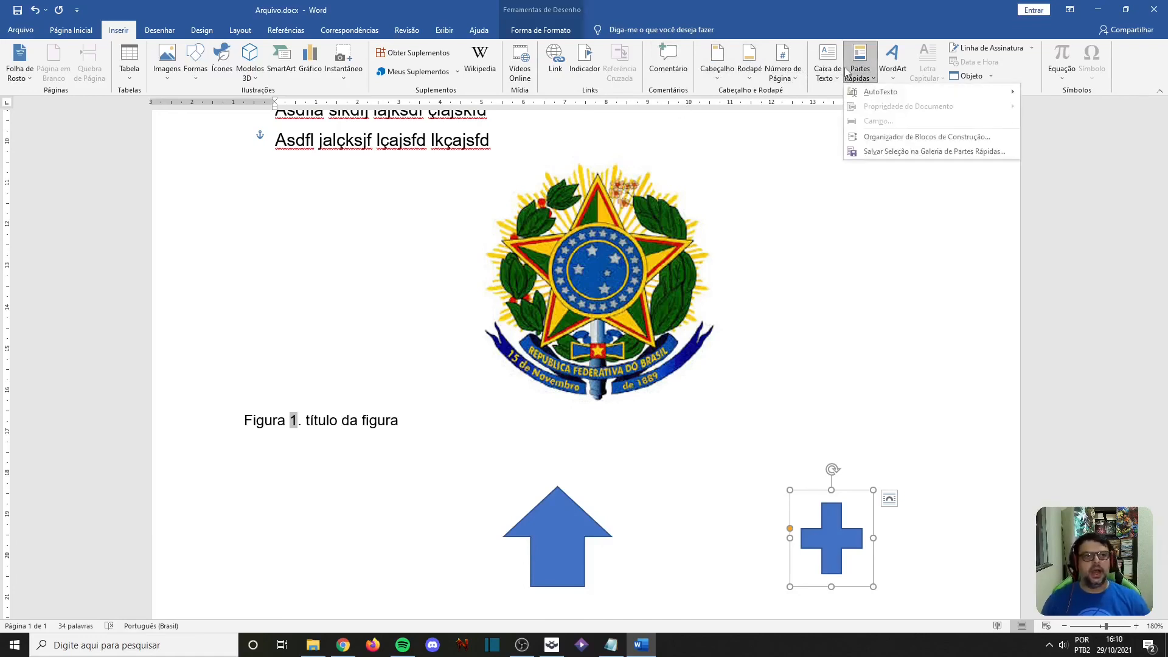
left_click(828, 66)
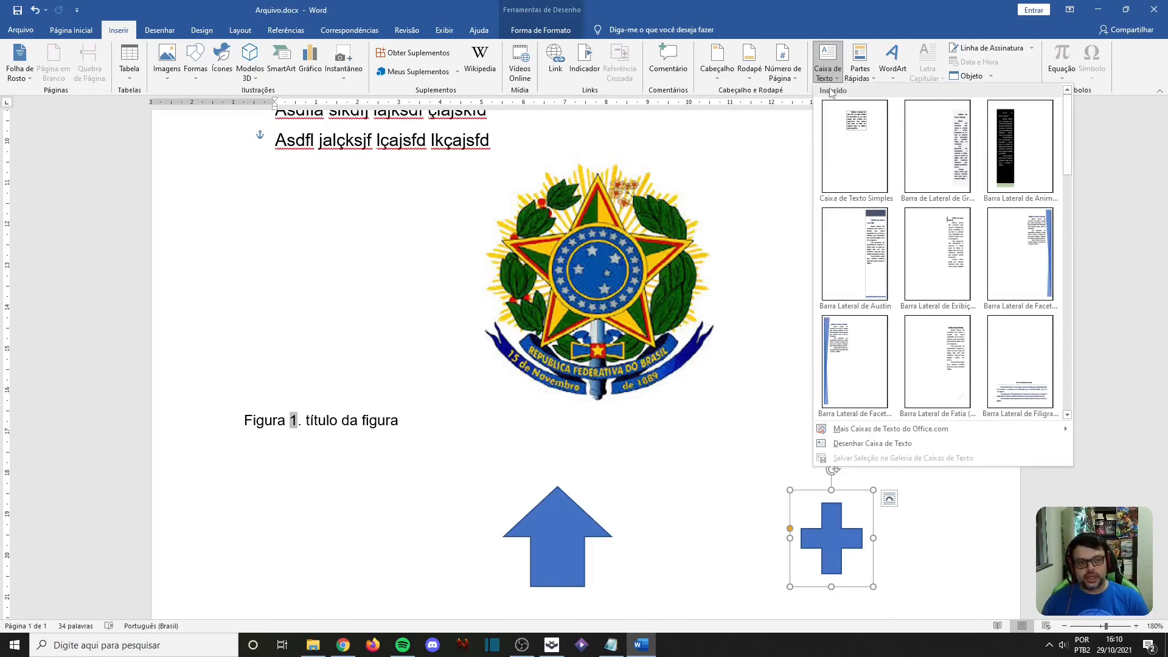
left_click(275, 434)
left_click(286, 423)
double_click(312, 421)
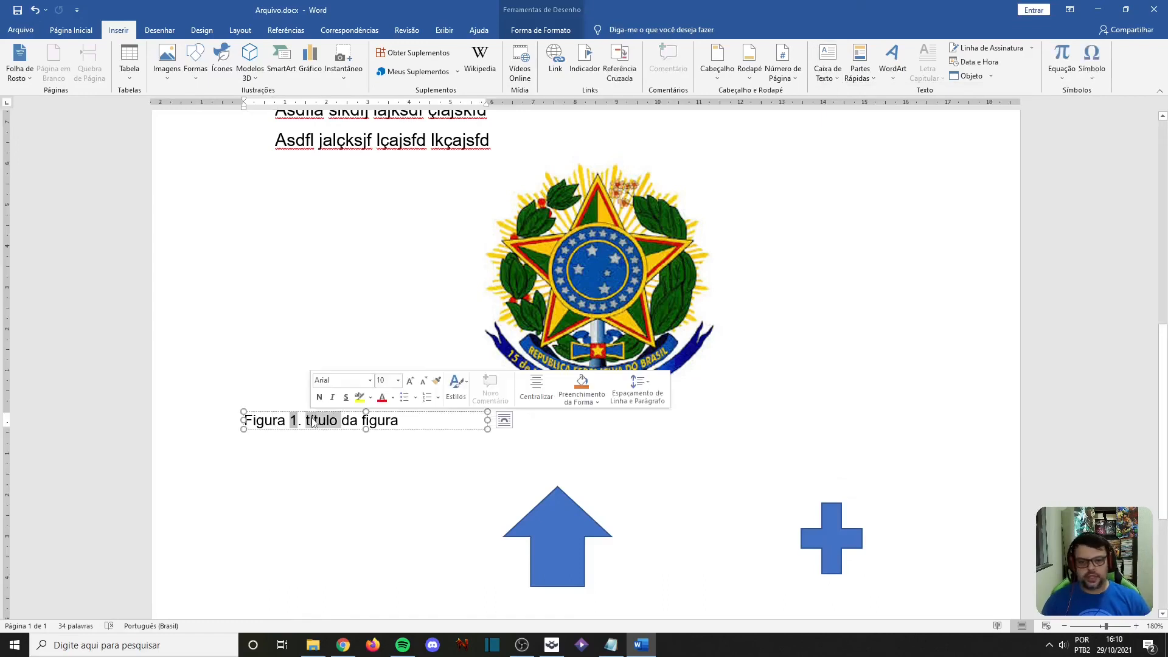
left_click(232, 353)
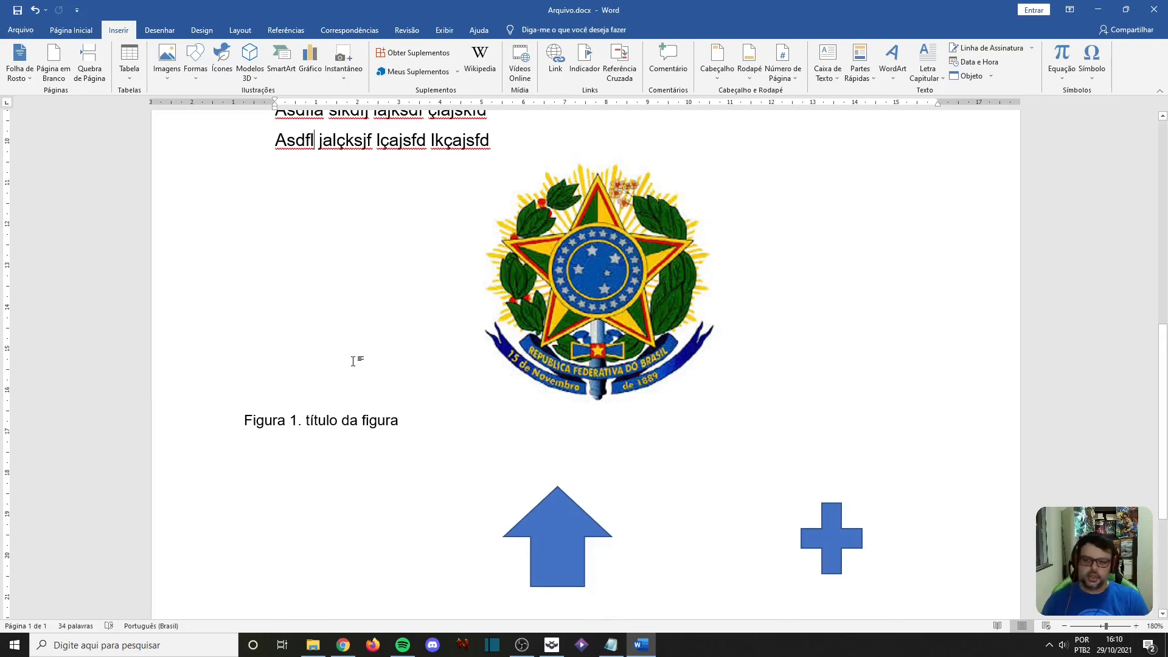
Switch to "Roteiro editor de textos.txt" in Notepad and highlight the "*Estilos de parágrafos" topic.
left_click(610, 645)
left_click_drag(1022, 384, 715, 387)
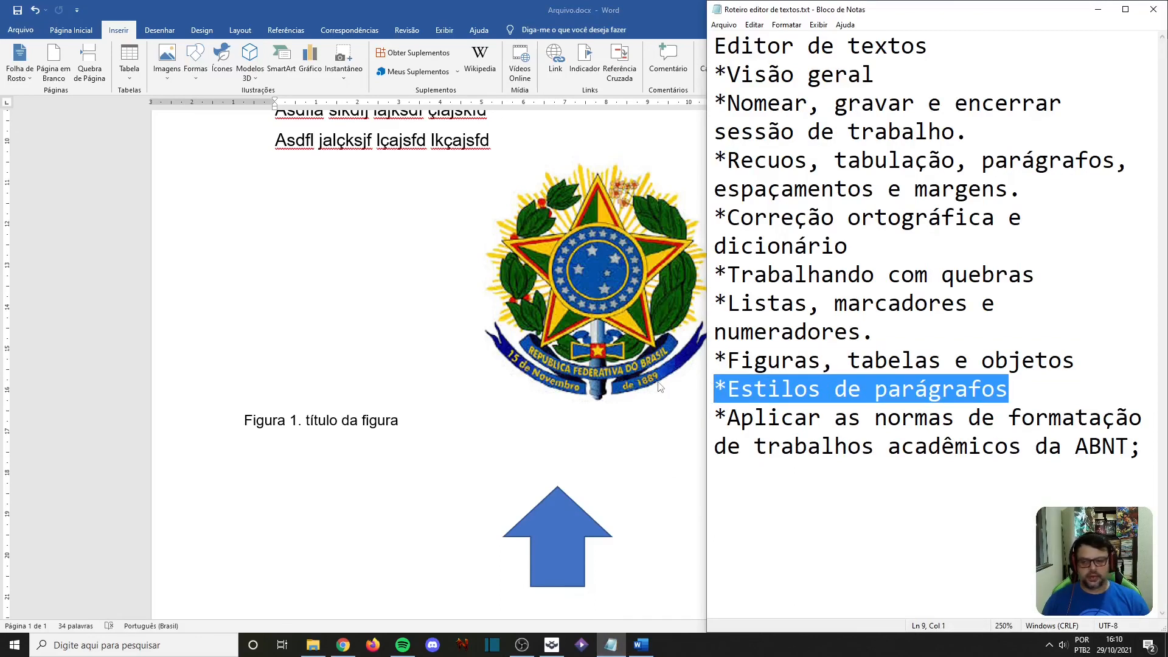